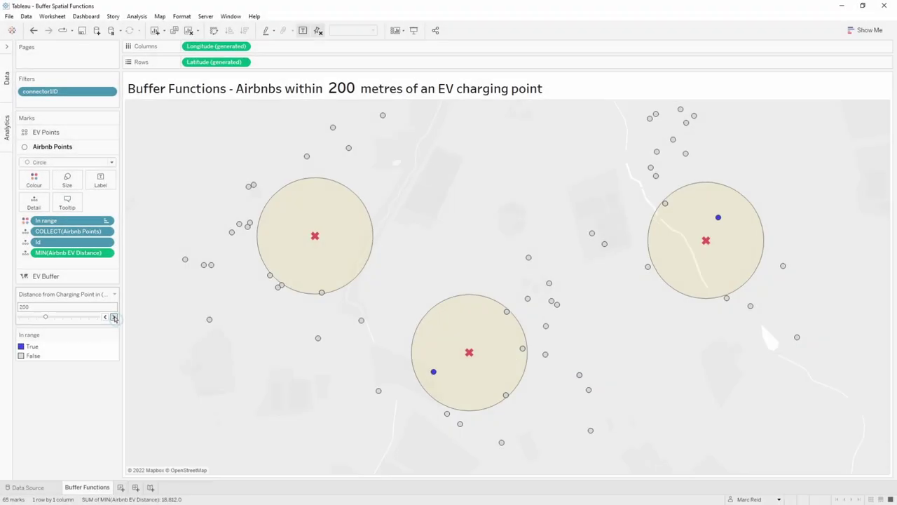
Step: Raise the distance-from-charging-point parameter in stages from 200 past 450 metres to compare the Airbnbs in range
{"action": "left_click", "coordinate": [114, 318]}
{"action": "left_click", "coordinate": [113, 318]}
{"action": "left_click", "coordinate": [113, 318]}
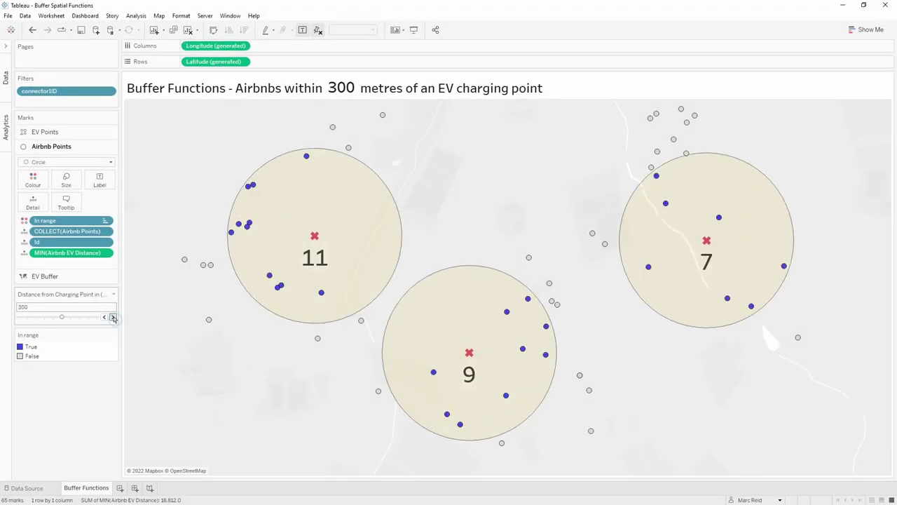
{"action": "left_click", "coordinate": [114, 318]}
{"action": "left_click", "coordinate": [114, 317]}
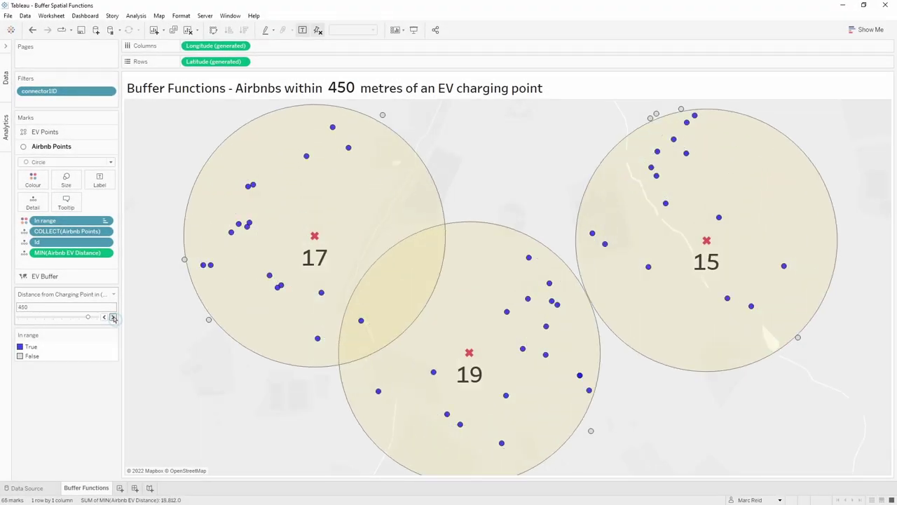
{"action": "left_click", "coordinate": [113, 318]}
Step: Lower the distance-from-charging-point parameter in stages to 150 metres to compare the Airbnbs in range
{"action": "left_click", "coordinate": [104, 317]}
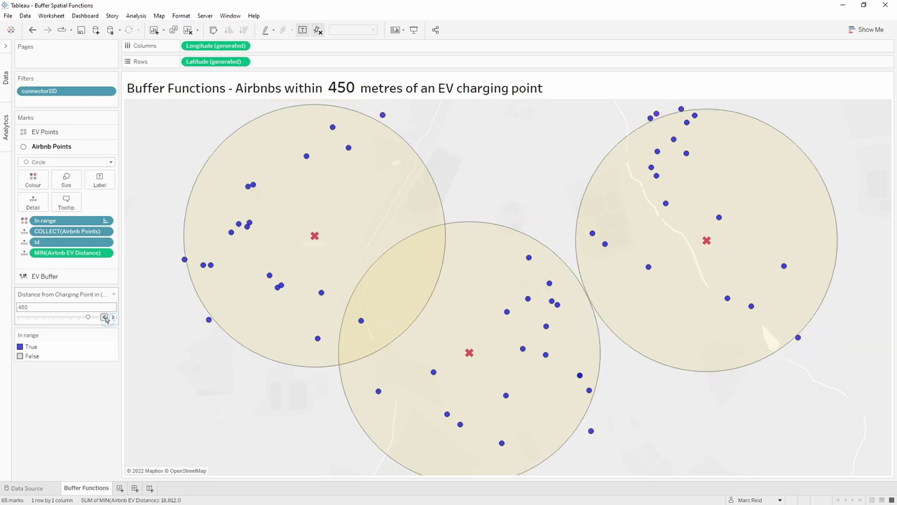
{"action": "left_click", "coordinate": [104, 318]}
{"action": "left_click", "coordinate": [104, 317]}
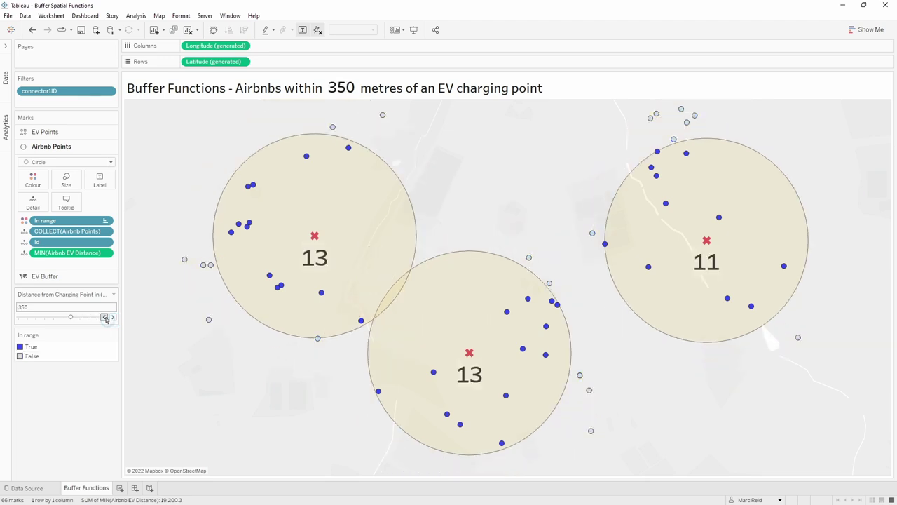
{"action": "left_click", "coordinate": [104, 317]}
{"action": "left_click", "coordinate": [104, 317]}
{"action": "left_click", "coordinate": [104, 317]}
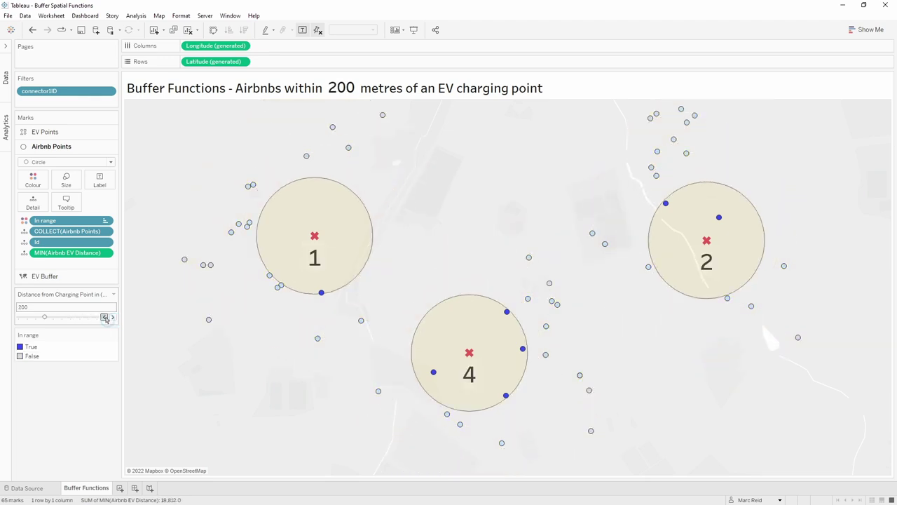
{"action": "left_click", "coordinate": [104, 318]}
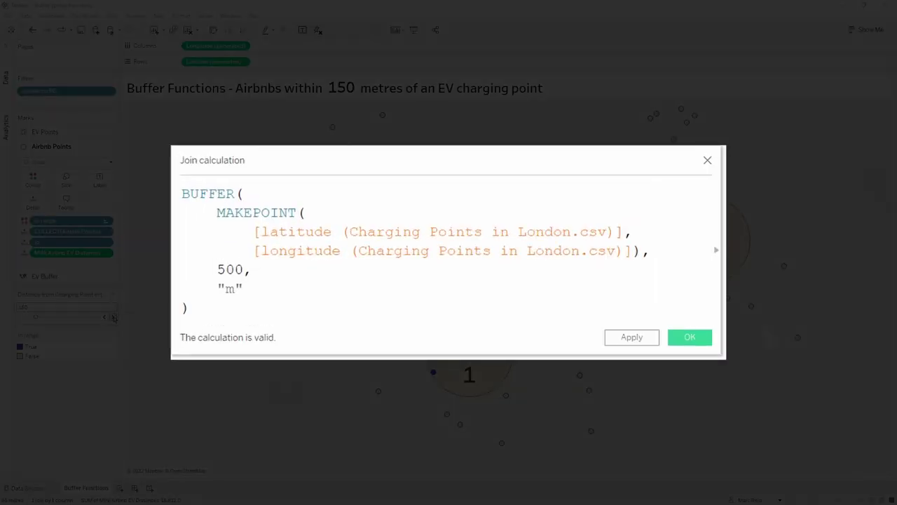
Step: Raise the distance-from-charging-point parameter again from 150 past 450 metres to watch the buffers grow
{"action": "left_click", "coordinate": [114, 317]}
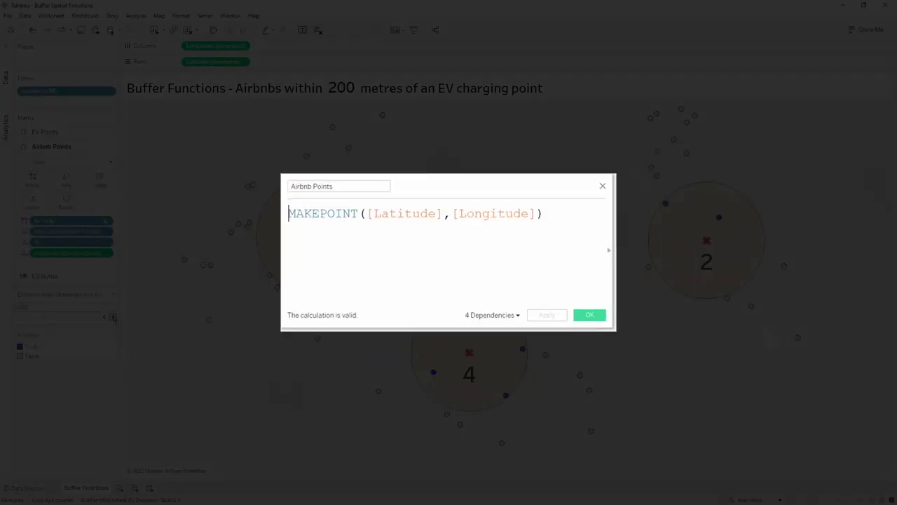
{"action": "left_click", "coordinate": [114, 317]}
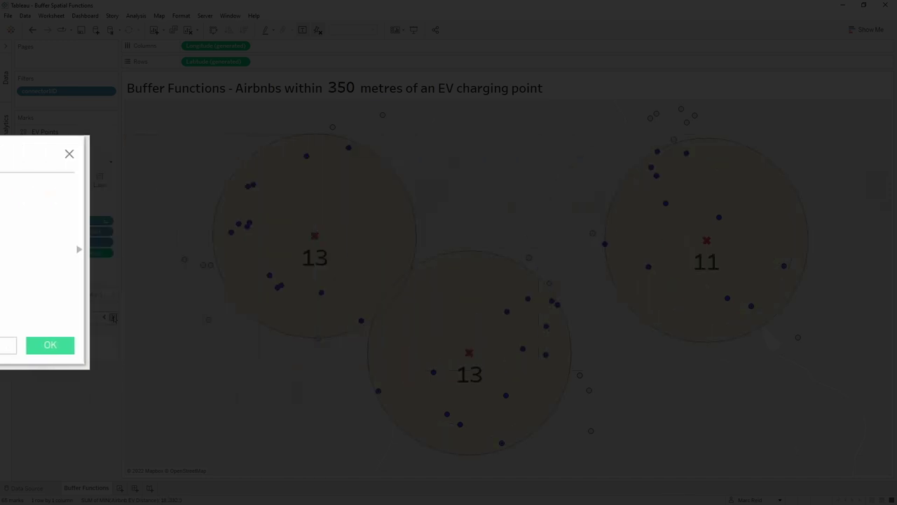
{"action": "left_click", "coordinate": [112, 317]}
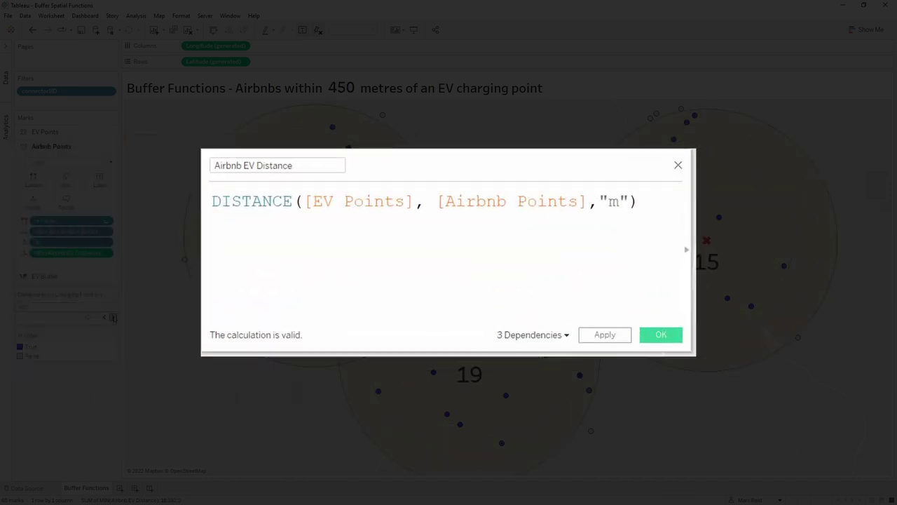
{"action": "left_click", "coordinate": [113, 317]}
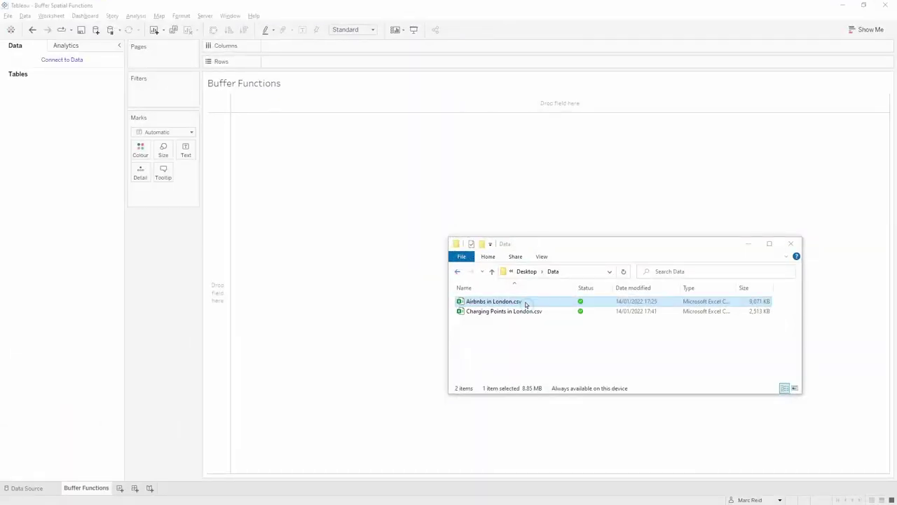
Step: Connect the workbook to Airbnbs in London.csv and return to the Buffer Functions sheet
{"action": "left_click_drag", "start_coordinate": [531, 304], "coordinate": [337, 203]}
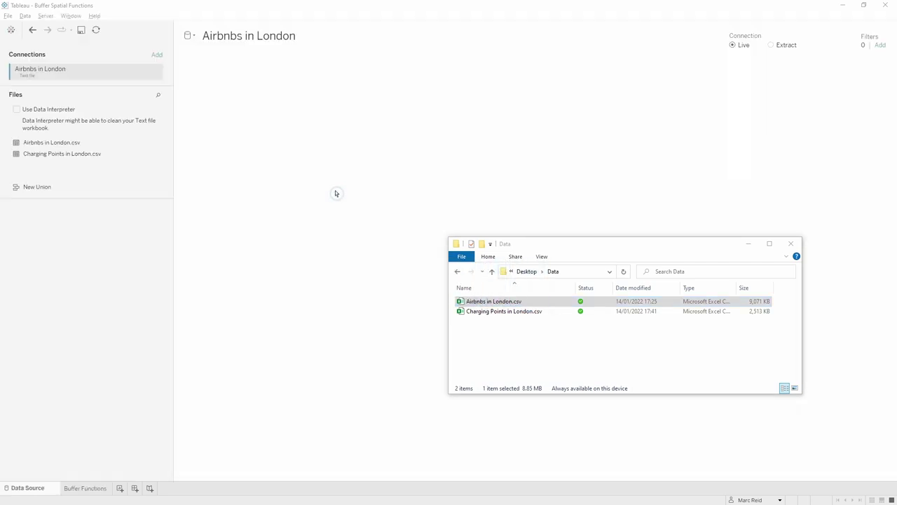
{"action": "left_click", "coordinate": [205, 135]}
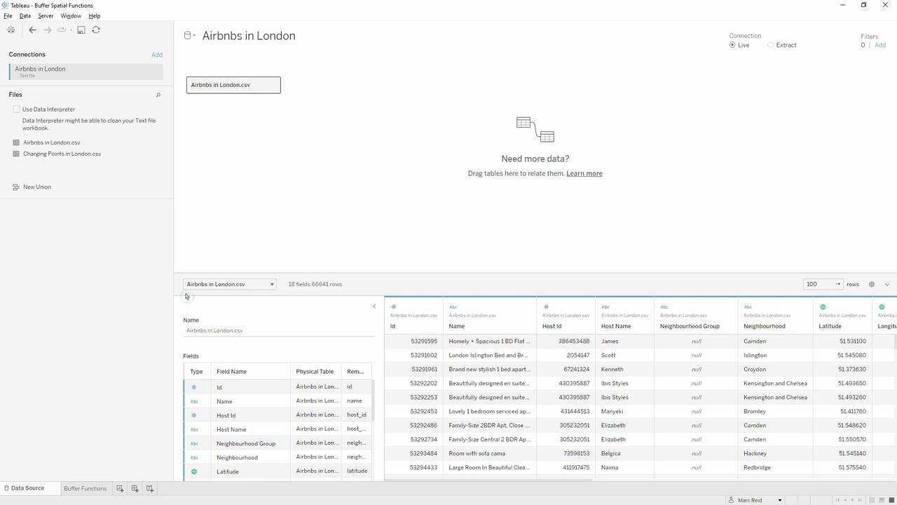
{"action": "left_click", "coordinate": [84, 488]}
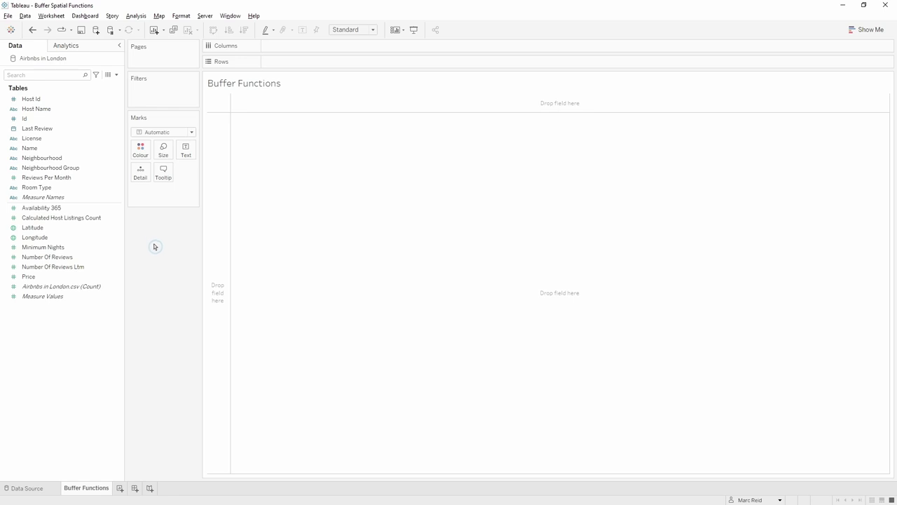
Step: Create a calculated field named Airbnb Points with the formula MAKEPOINT([Latitude],[Longitude])
{"action": "left_click", "coordinate": [117, 75]}
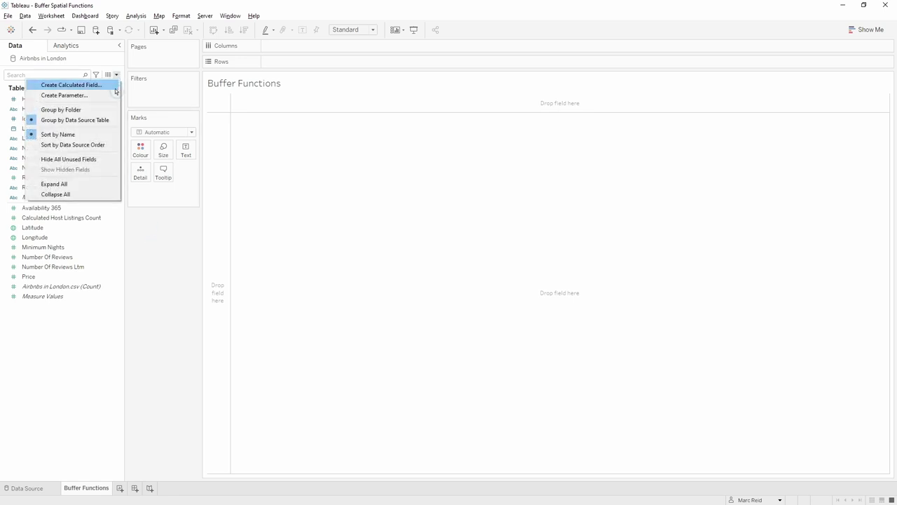
{"action": "left_click", "coordinate": [111, 87]}
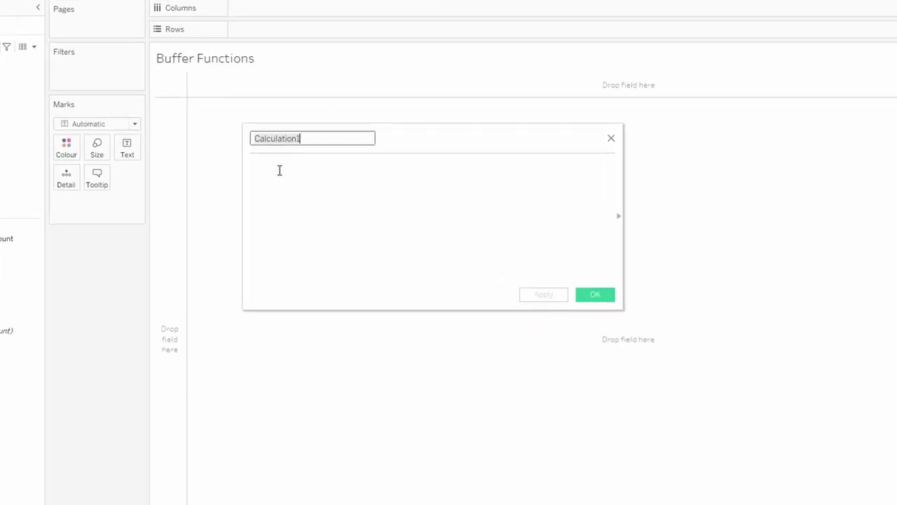
{"action": "type", "text": "Airbnb Points"}
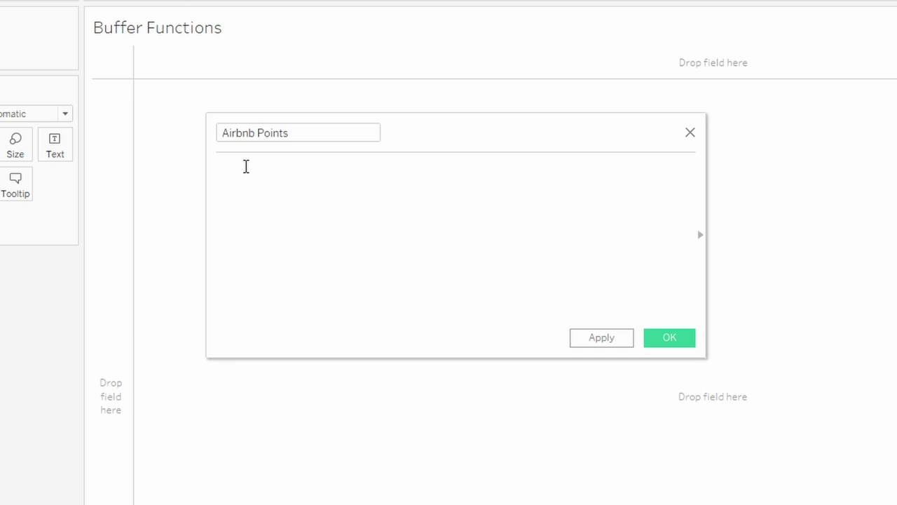
{"action": "left_click", "coordinate": [246, 166]}
{"action": "type", "text": "MAKEPOINT([Latitude],[Longitude])"}
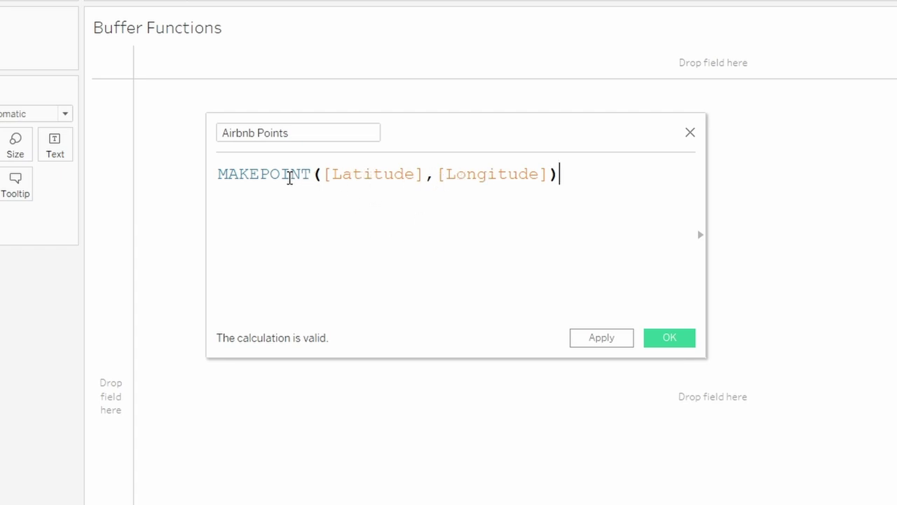
{"action": "left_click", "coordinate": [669, 339]}
Step: Plot Airbnb Points on the map and add Id to its detail so each listing is a separate mark
{"action": "left_click_drag", "start_coordinate": [0, 246], "coordinate": [343, 238]}
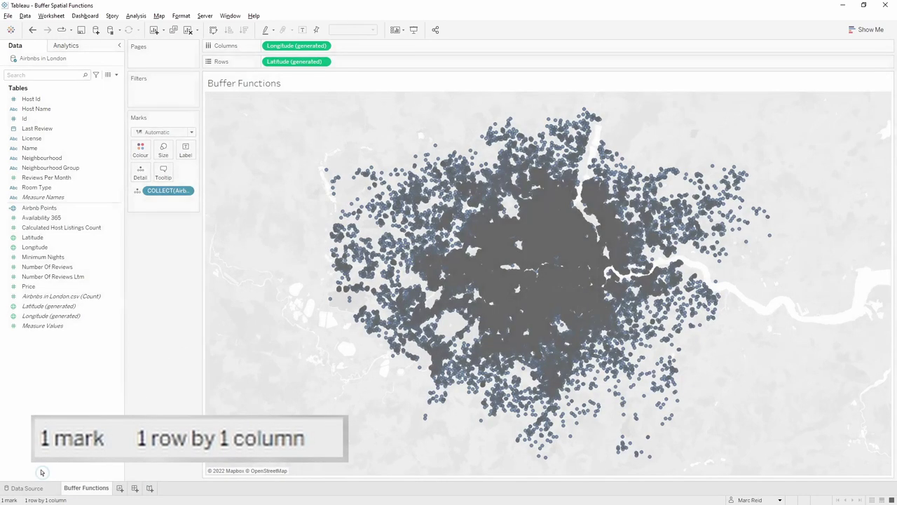
{"action": "left_click", "coordinate": [122, 167]}
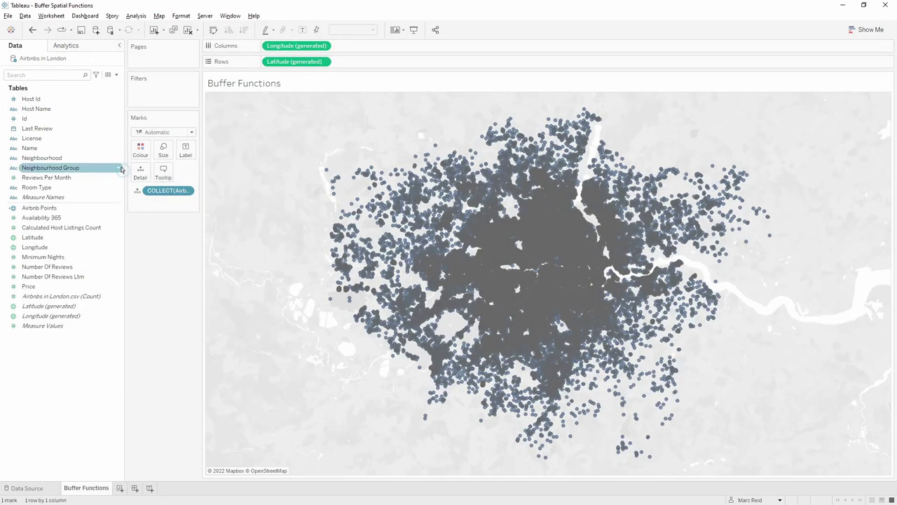
{"action": "left_click", "coordinate": [44, 120]}
{"action": "left_click_drag", "start_coordinate": [43, 120], "coordinate": [142, 174]}
{"action": "left_click", "coordinate": [420, 250]}
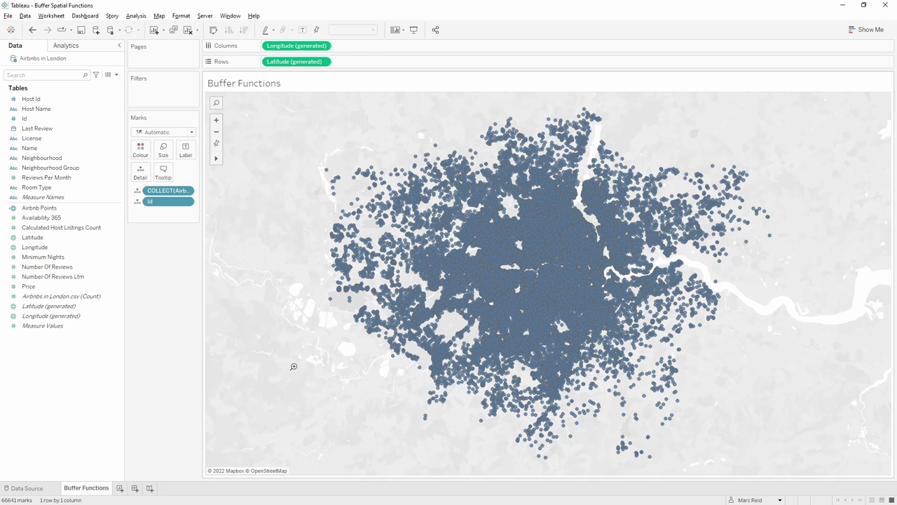
{"action": "left_click_drag", "start_coordinate": [570, 287], "coordinate": [630, 333]}
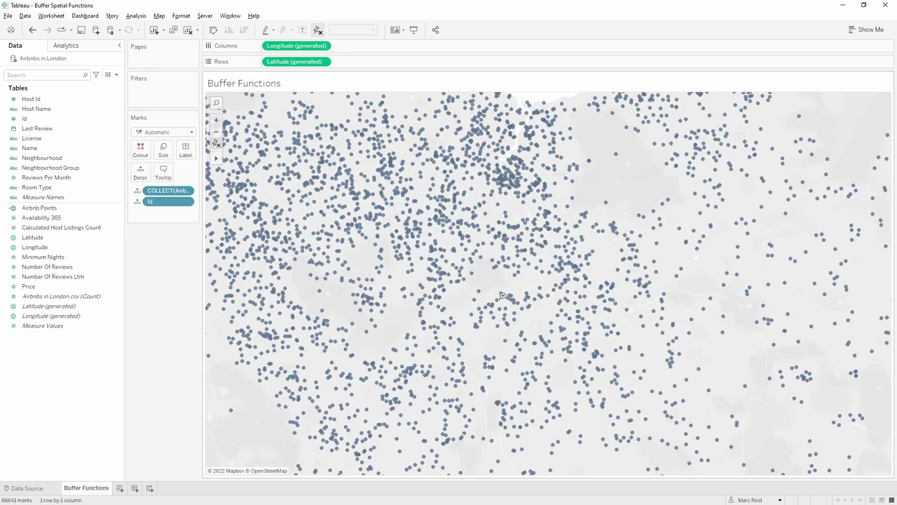
Step: Connect Charging Points in London.csv as a second data source and return to the Buffer Functions sheet
{"action": "key", "text": "alt+Tab"}
{"action": "left_click_drag", "start_coordinate": [504, 311], "coordinate": [305, 231]}
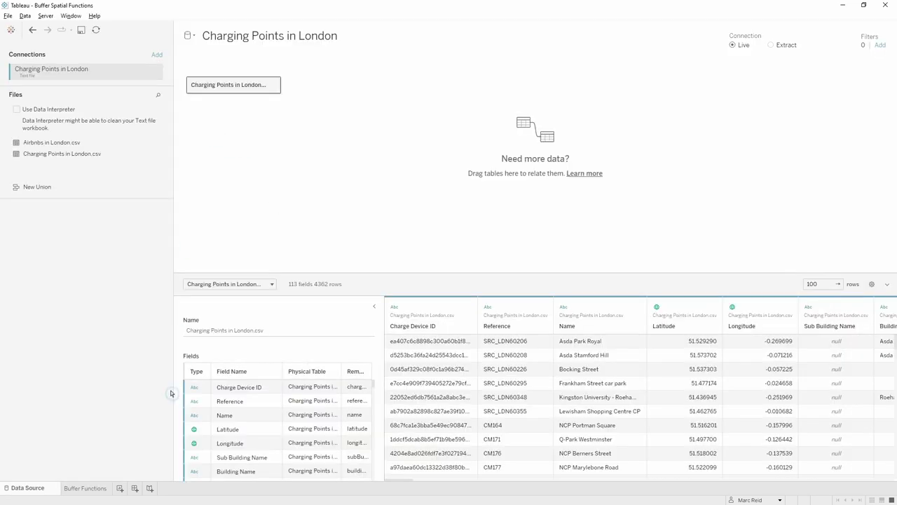
{"action": "left_click", "coordinate": [90, 490]}
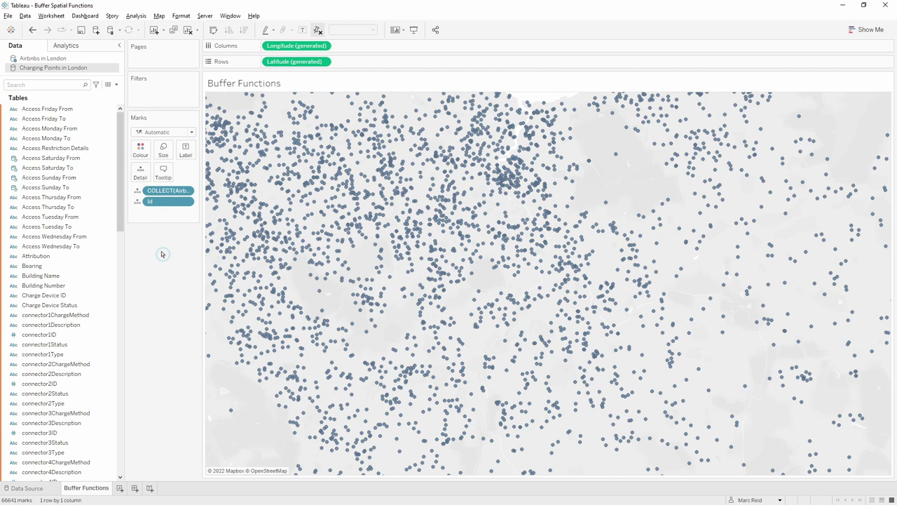
Step: Create a calculated field named EV Points in the Charging Points data source with the formula MAKEPOINT([Latitude],[Longitude])
{"action": "left_click", "coordinate": [117, 85]}
{"action": "left_click", "coordinate": [64, 94]}
{"action": "type", "text": "EV Points"}
{"action": "key", "text": "Tab"}
{"action": "type", "text": "makep"}
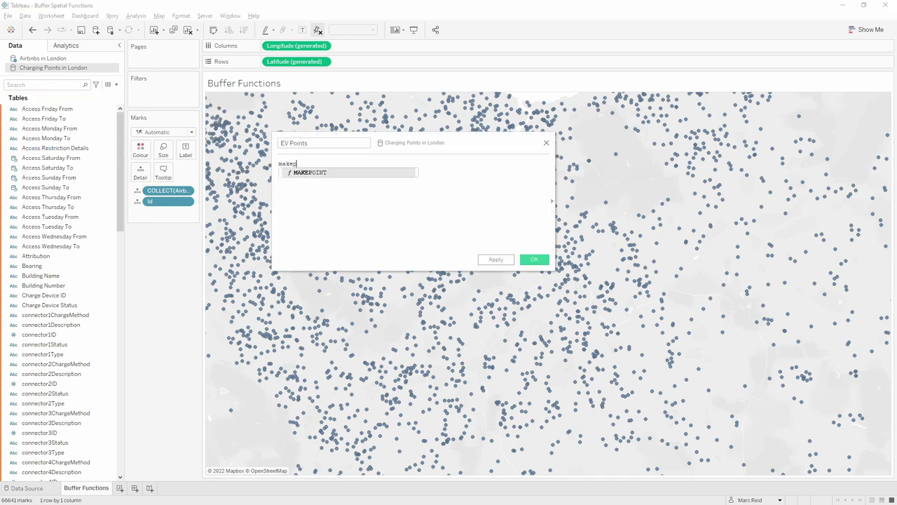
{"action": "key", "text": "Return"}
{"action": "type", "text": "[Latitude],[Longitude])"}
{"action": "left_click", "coordinate": [534, 259]}
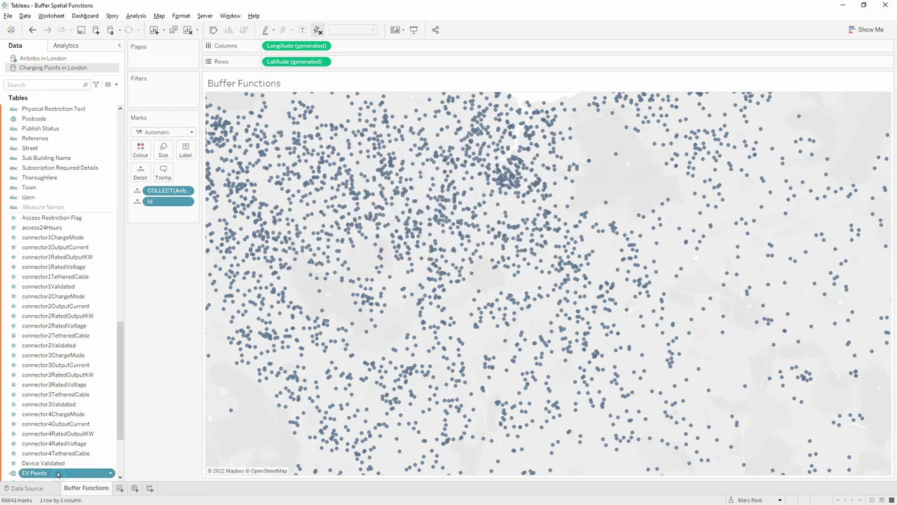
Step: Add EV Points to the map as a new marks layer and show its marks as filled X shapes
{"action": "left_click_drag", "start_coordinate": [67, 474], "coordinate": [288, 114]}
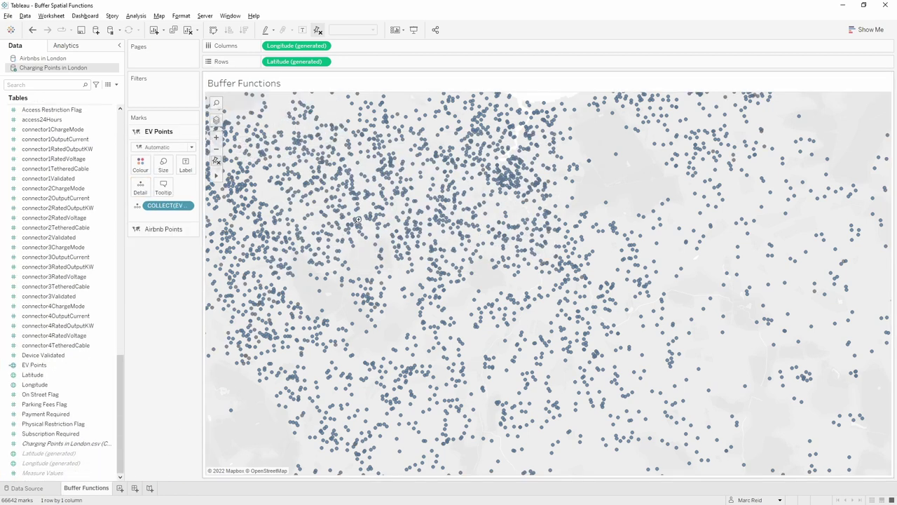
{"action": "left_click", "coordinate": [170, 147]}
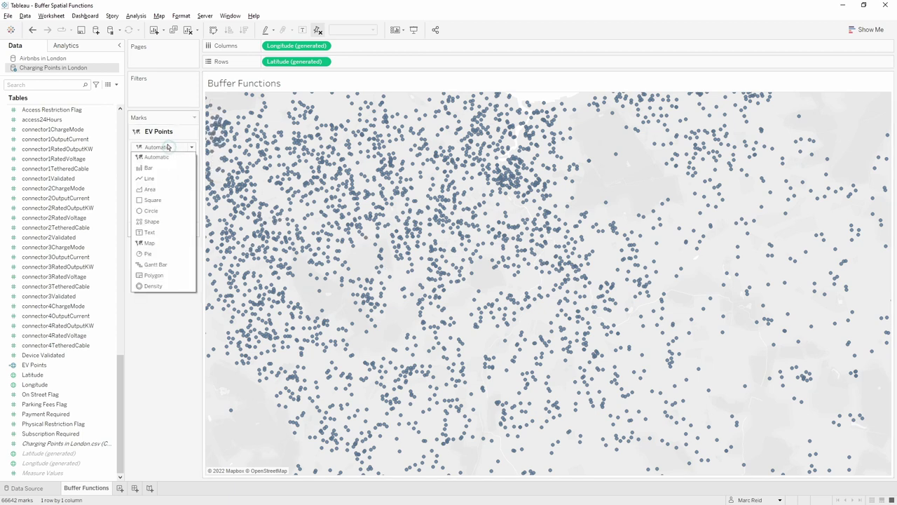
{"action": "left_click", "coordinate": [152, 221]}
{"action": "left_click", "coordinate": [186, 186]}
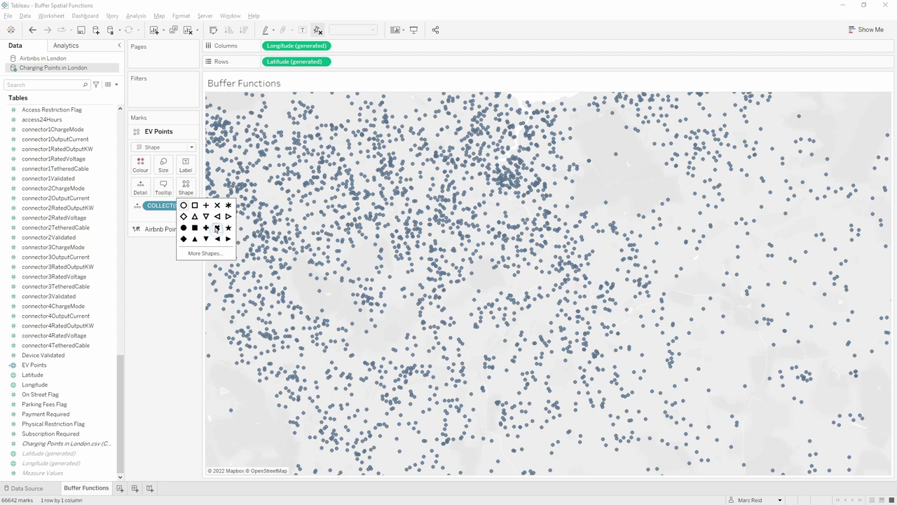
{"action": "left_click", "coordinate": [216, 227]}
Step: Colour the EV Points marks red and increase their size
{"action": "left_click", "coordinate": [141, 166]}
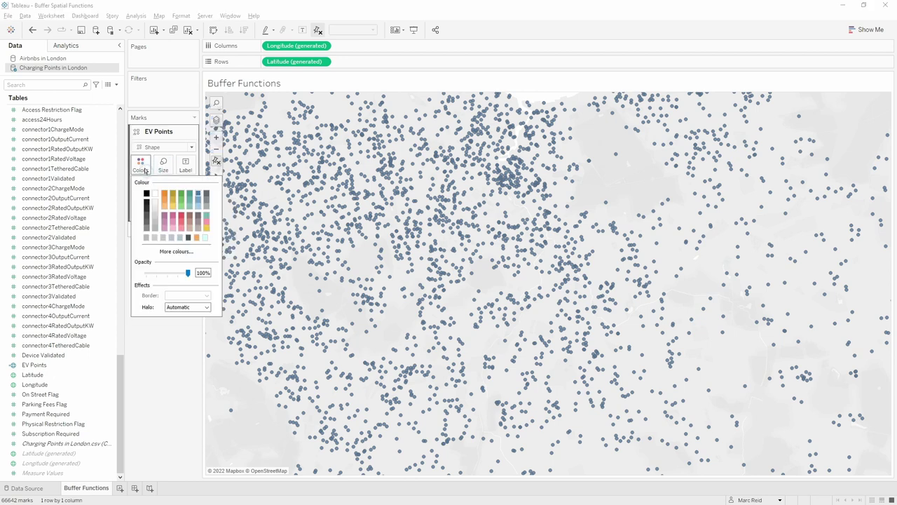
{"action": "left_click", "coordinate": [163, 164]}
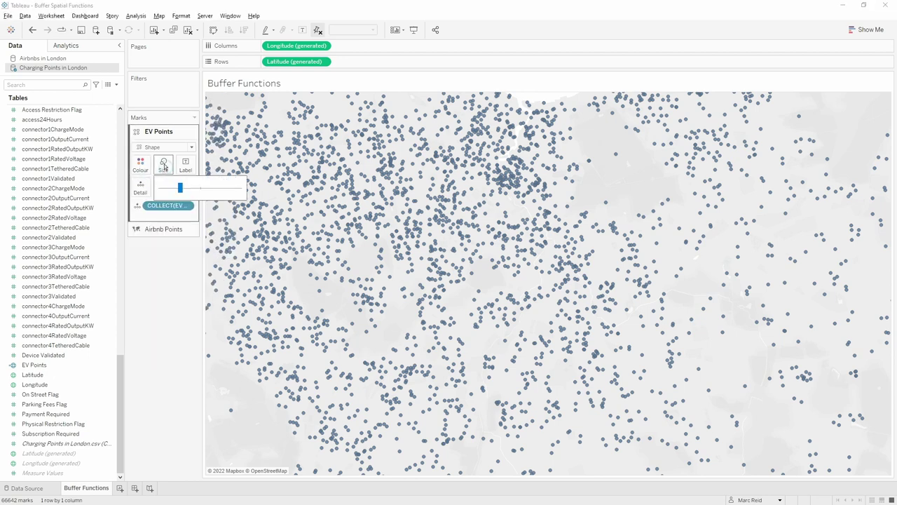
{"action": "left_click", "coordinate": [197, 188]}
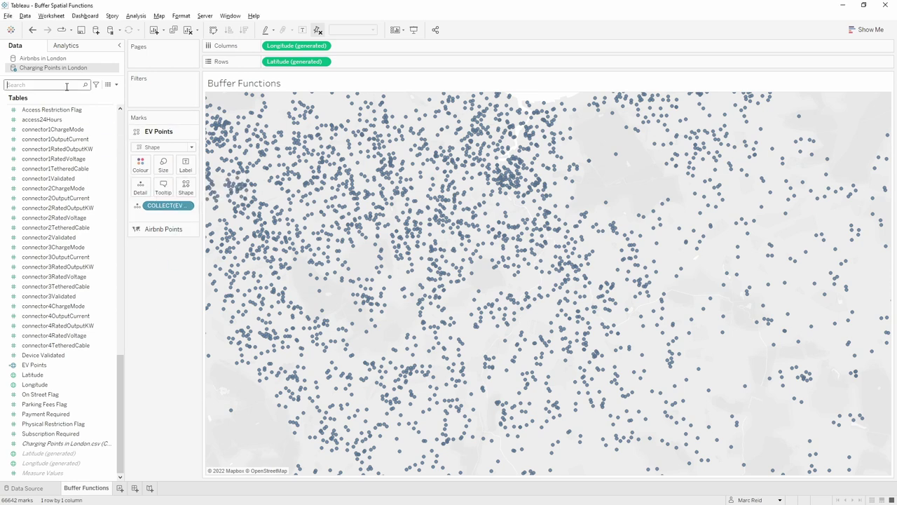
Step: Find the connector1ID field and add it to the detail of the EV Points layer
{"action": "left_click", "coordinate": [66, 85]}
{"action": "type", "text": "id"}
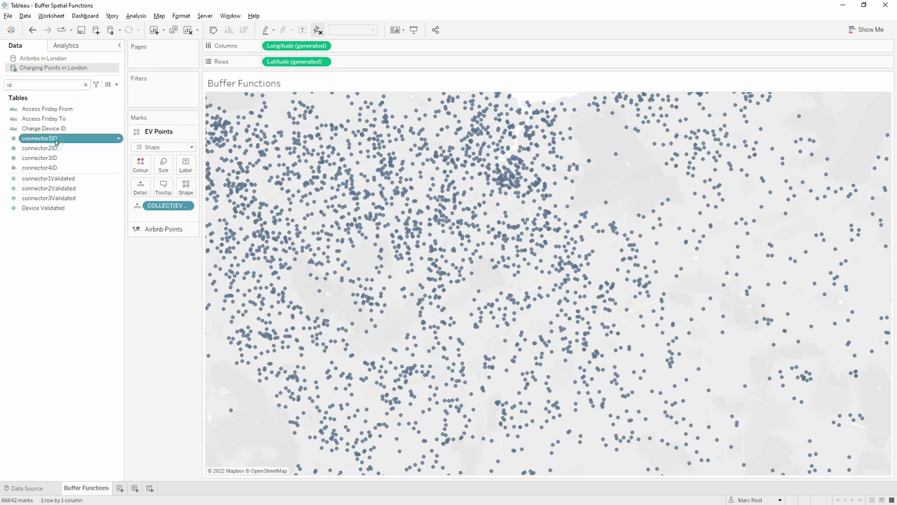
{"action": "left_click_drag", "start_coordinate": [56, 140], "coordinate": [140, 189]}
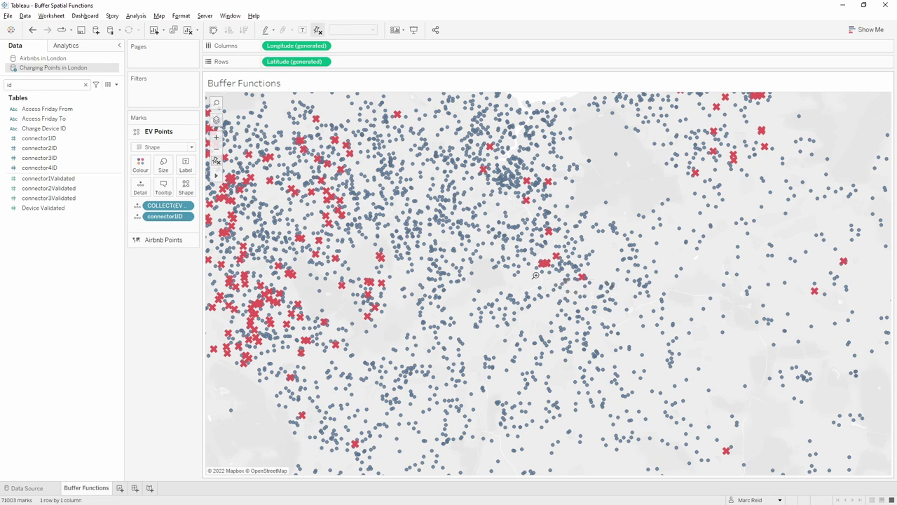
{"action": "scroll", "coordinate": [504, 238], "scroll_direction": "up", "scroll_amount": 3}
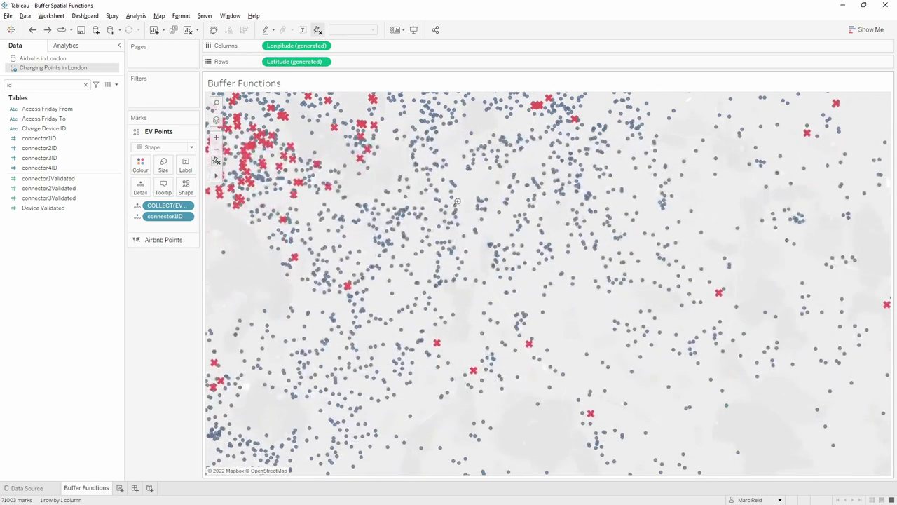
{"action": "left_click_drag", "start_coordinate": [389, 288], "coordinate": [592, 425]}
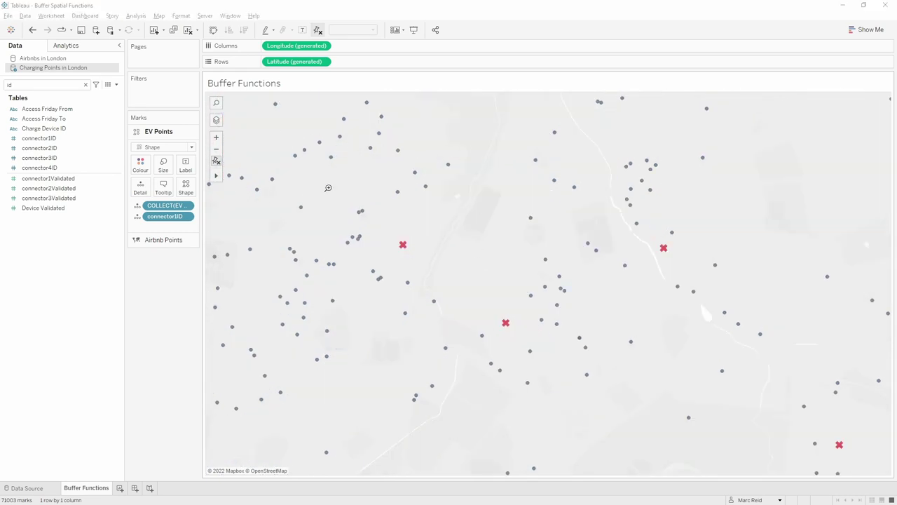
Step: Close the Charging Points in London data source and accept the removal of its map layer
{"action": "mouse_move", "coordinate": [404, 243]}
{"action": "right_click", "coordinate": [83, 68]}
{"action": "left_click", "coordinate": [130, 131]}
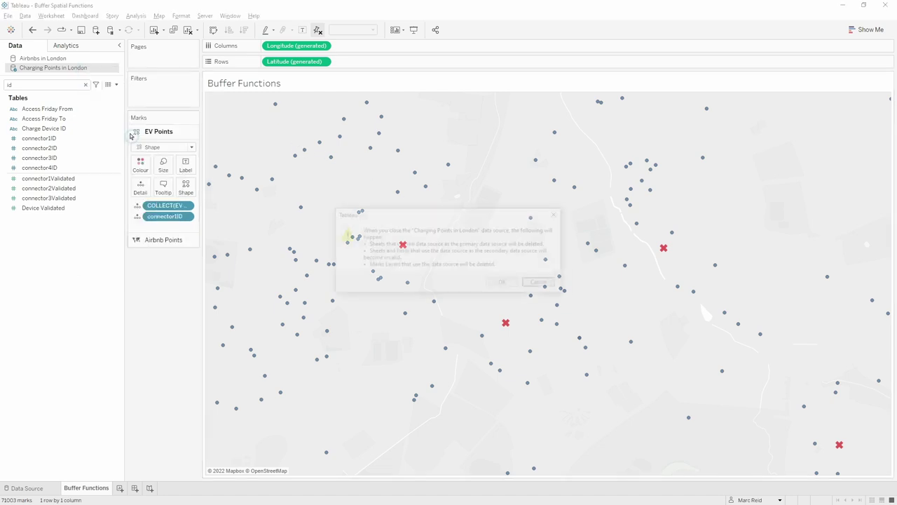
{"action": "left_click", "coordinate": [499, 283]}
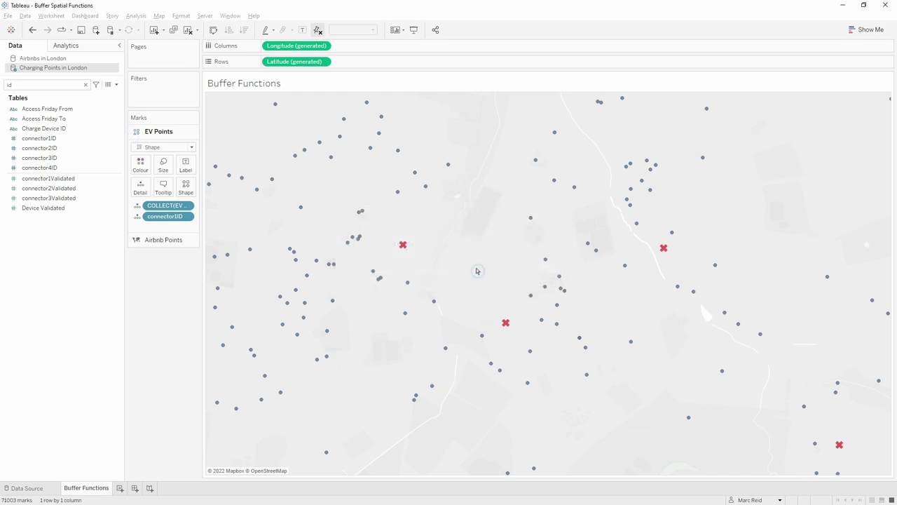
Step: Edit the Airbnbs in London data source and add Charging Points in London.csv from the Data folder as a second connection
{"action": "right_click", "coordinate": [63, 59]}
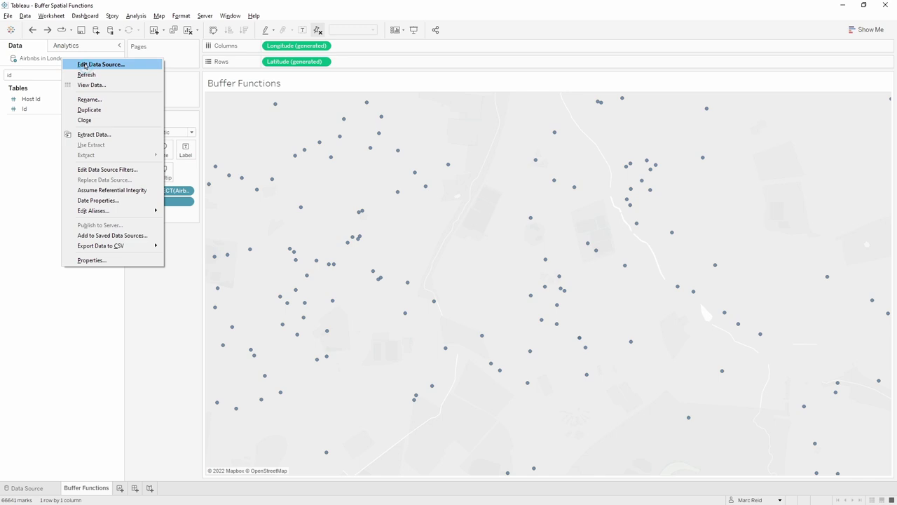
{"action": "left_click", "coordinate": [85, 66]}
{"action": "key", "text": "alt+Tab"}
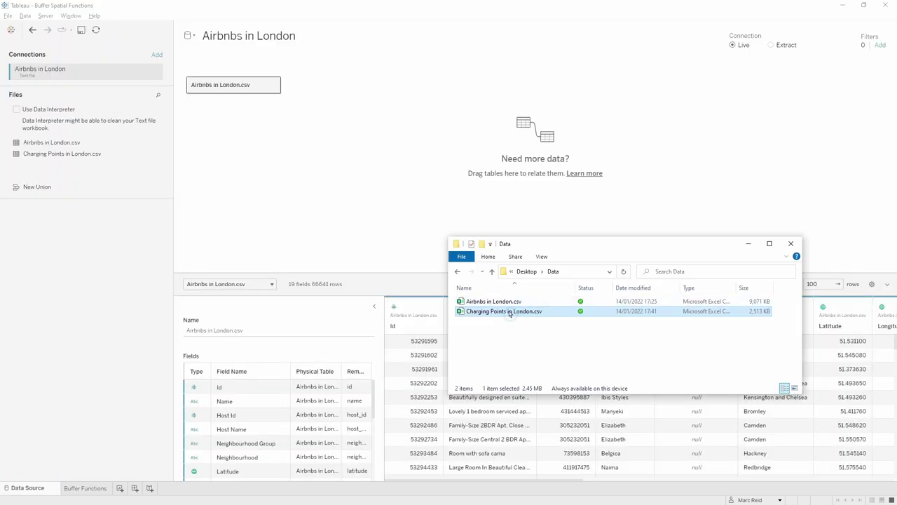
{"action": "left_click_drag", "start_coordinate": [509, 315], "coordinate": [289, 183]}
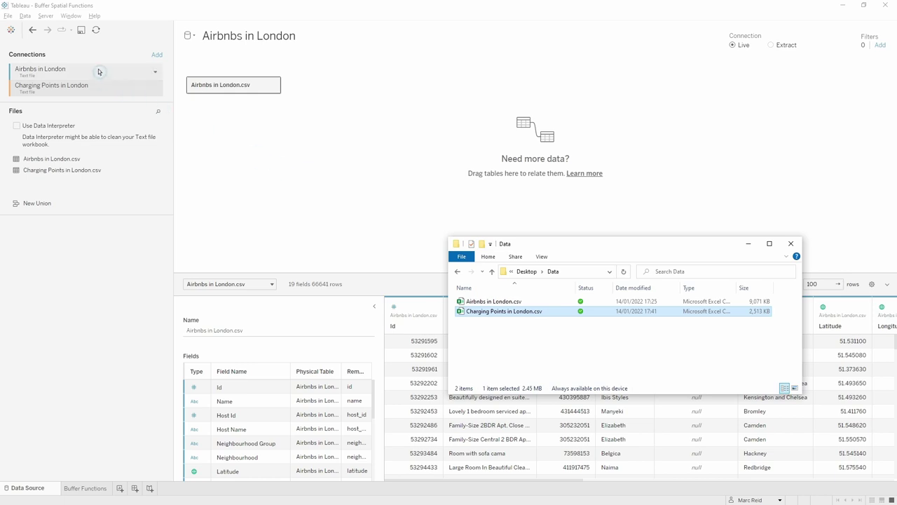
Step: Rename the data source as Airbnbs + Charging Points
{"action": "left_click", "coordinate": [287, 35]}
{"action": "left_click", "coordinate": [283, 36]}
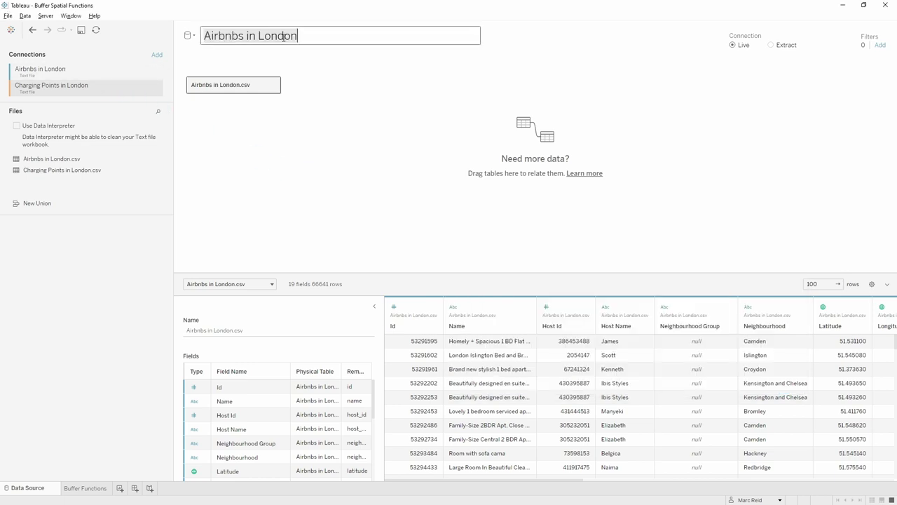
{"action": "key", "text": "ctrl+shift+Left"}
{"action": "key", "text": "ctrl+shift+Left"}
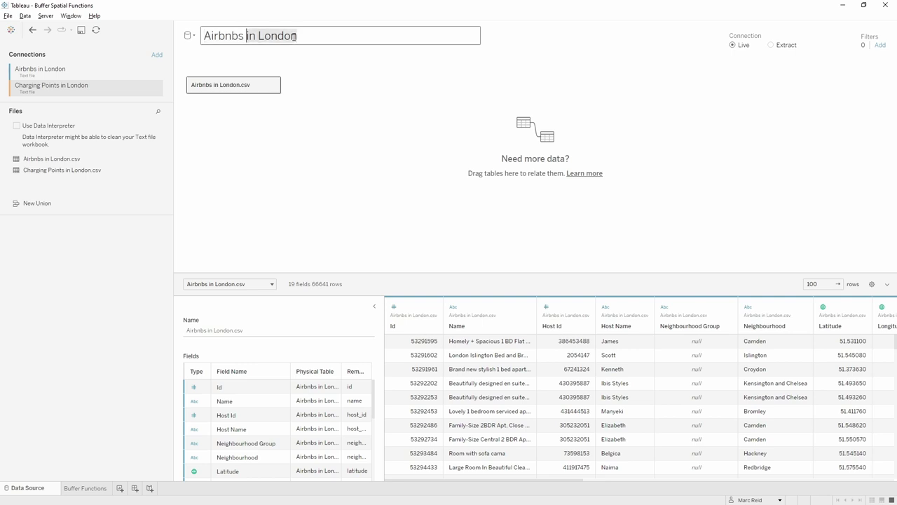
{"action": "type", "text": "+ Charging Points"}
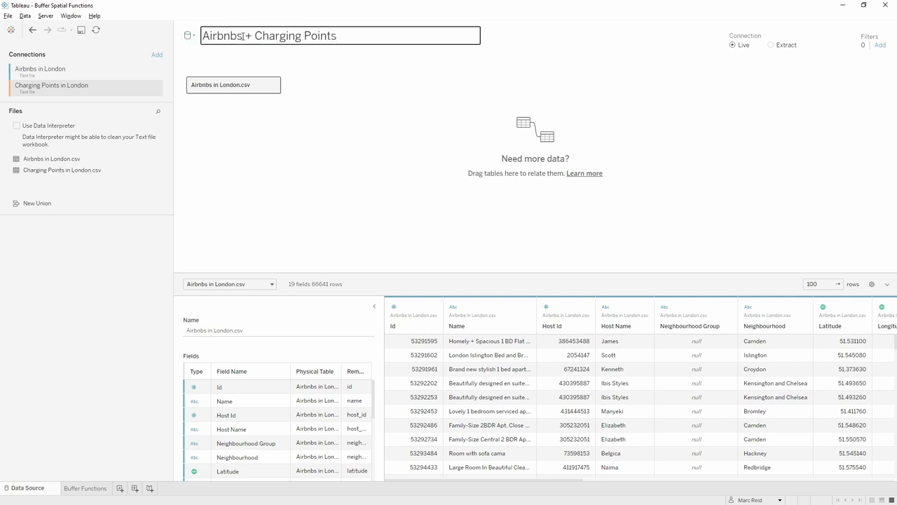
{"action": "key", "text": "Return"}
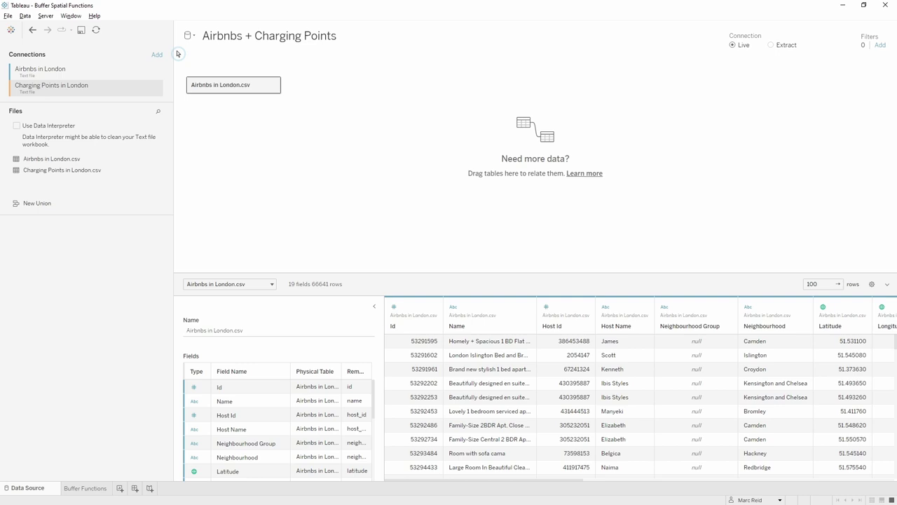
Step: Try relating Charging Points in London.csv to the Airbnbs table, checking which relationship operators are offered
{"action": "left_click", "coordinate": [110, 92]}
{"action": "left_click_drag", "start_coordinate": [72, 174], "coordinate": [317, 87]}
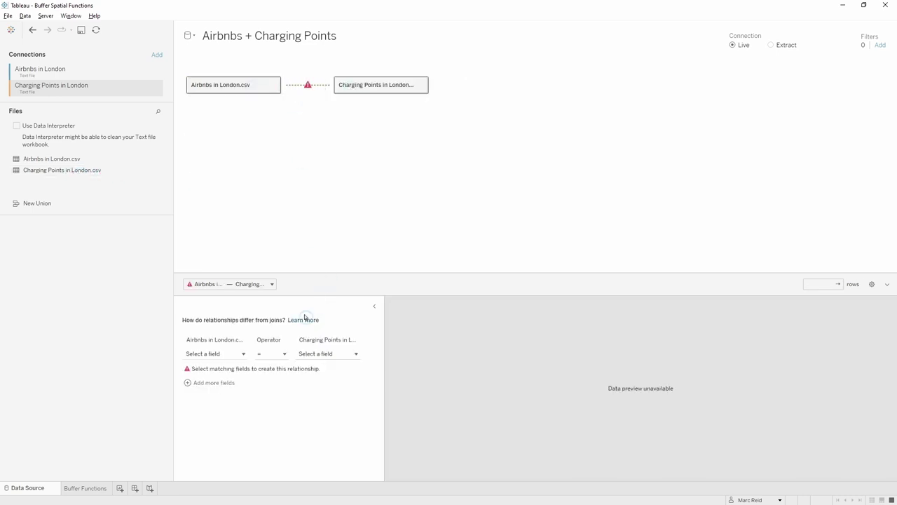
{"action": "left_click", "coordinate": [281, 353]}
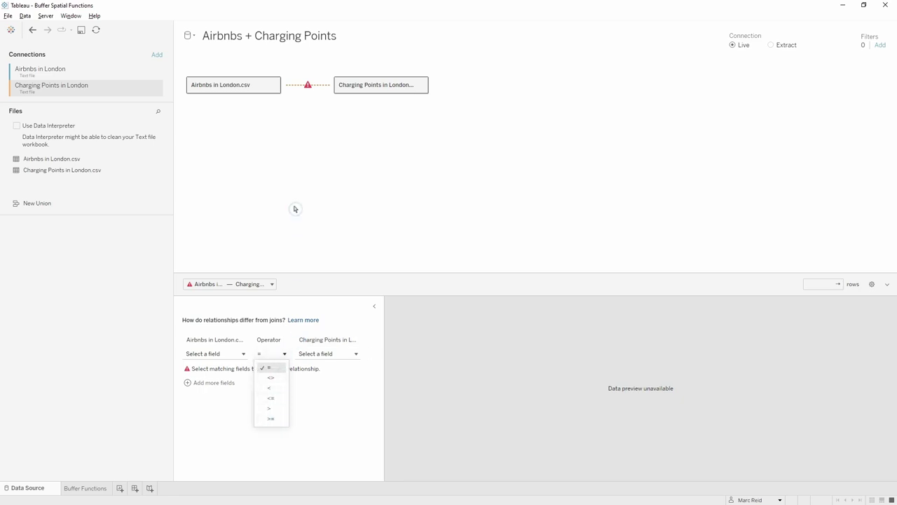
{"action": "left_click", "coordinate": [319, 105]}
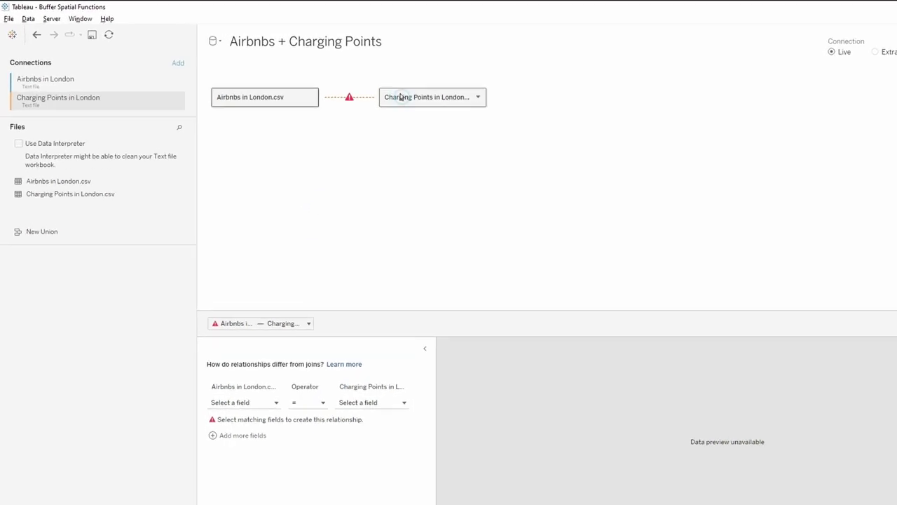
{"action": "left_click_drag", "start_coordinate": [401, 96], "coordinate": [81, 361]}
Step: Open the Airbnbs in London.csv table's physical layer and join Charging Points in London.csv to it
{"action": "left_click", "coordinate": [388, 124]}
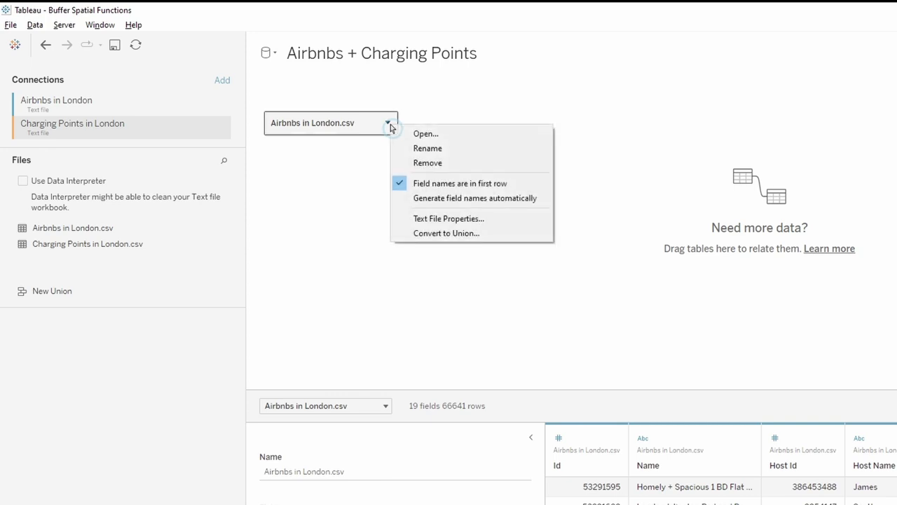
{"action": "left_click", "coordinate": [429, 134]}
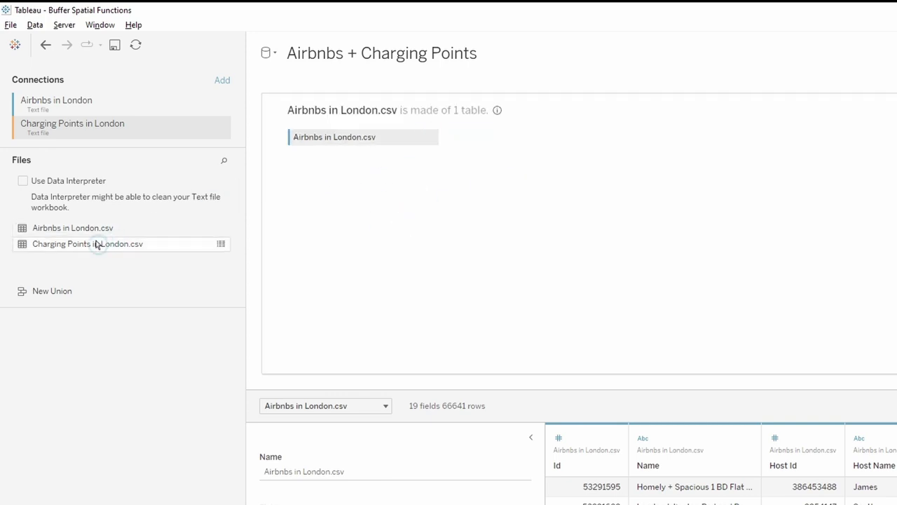
{"action": "left_click_drag", "start_coordinate": [96, 242], "coordinate": [496, 128]}
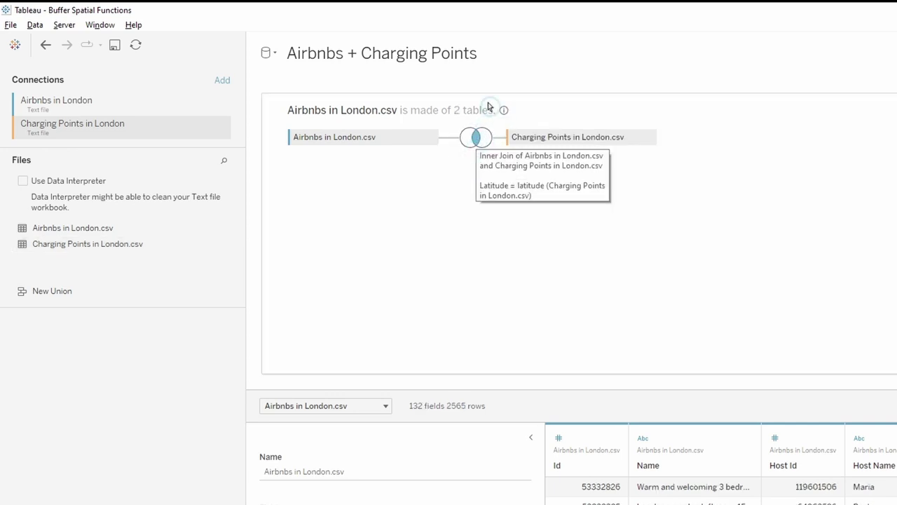
Step: Set the Airbnbs side of the inner join clause to the join calculation MAKEPOINT([Latitude], [Longitude])
{"action": "left_click", "coordinate": [479, 140]}
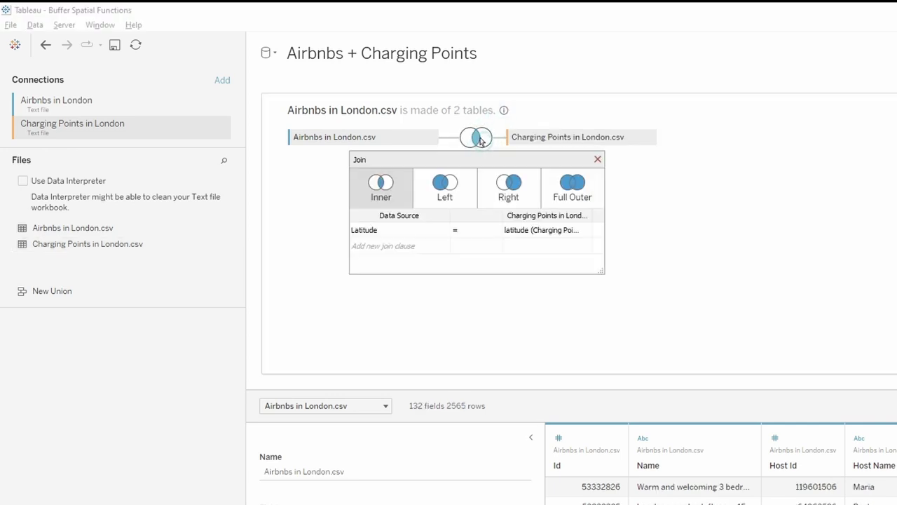
{"action": "left_click", "coordinate": [443, 230]}
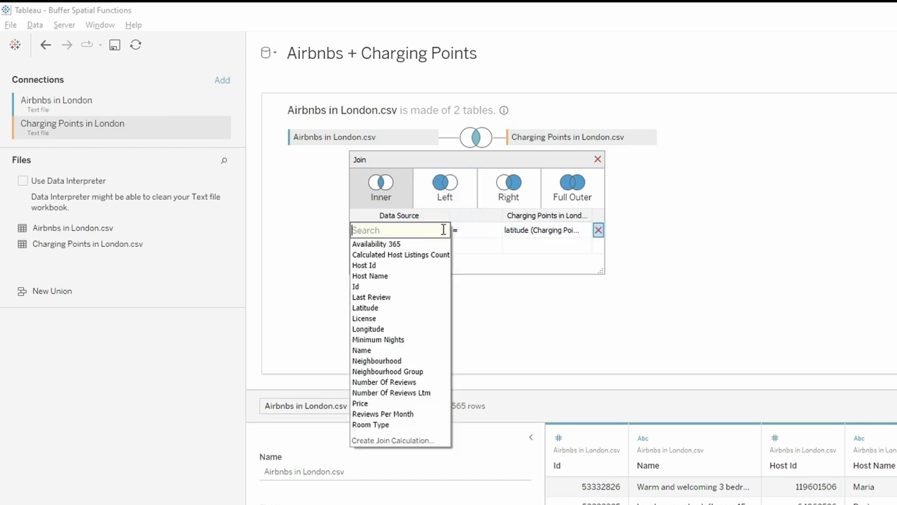
{"action": "left_click", "coordinate": [438, 441]}
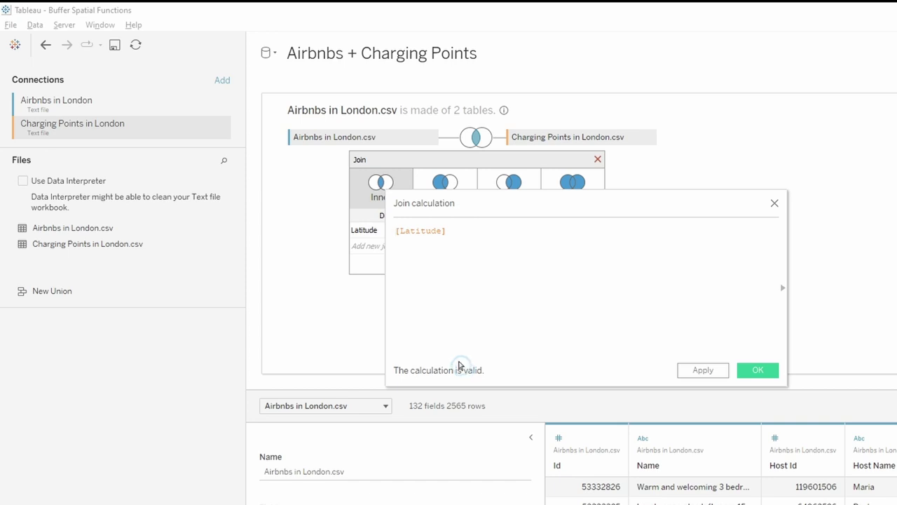
{"action": "type", "text": "MAKEPOINT("}
{"action": "key", "text": "Delete"}
{"action": "key", "text": "End"}
{"action": "type", "text": ", lo"}
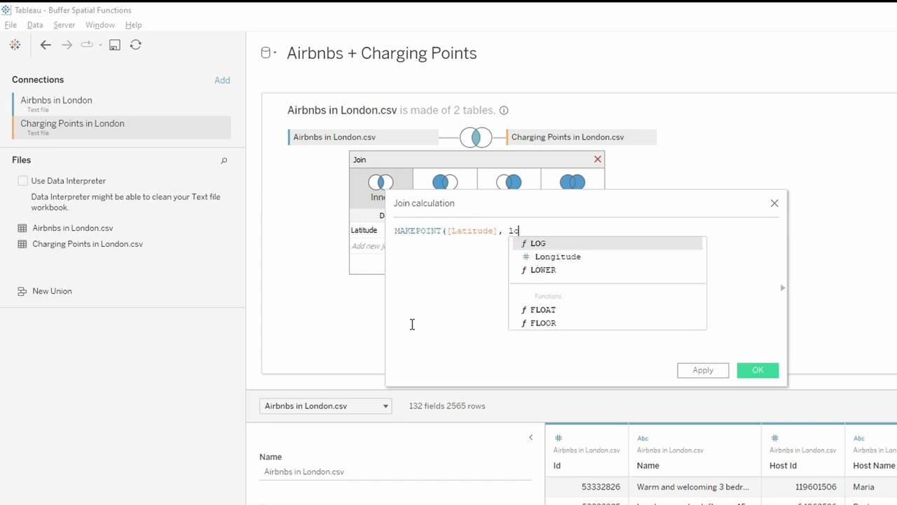
{"action": "key", "text": "Return"}
{"action": "type", "text": ")"}
{"action": "left_click", "coordinate": [758, 369]}
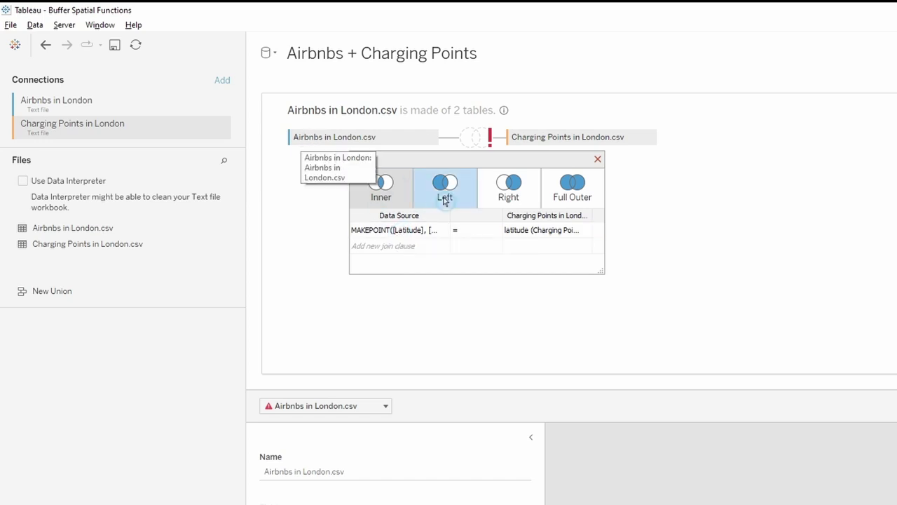
Step: Set the other join side to BUFFER(MAKEPOINT([latitude (Charging Points in London.csv)],[longitude (Charging Points in London.csv)]),500,"m") and the operator to Intersects
{"action": "left_click", "coordinate": [586, 231]}
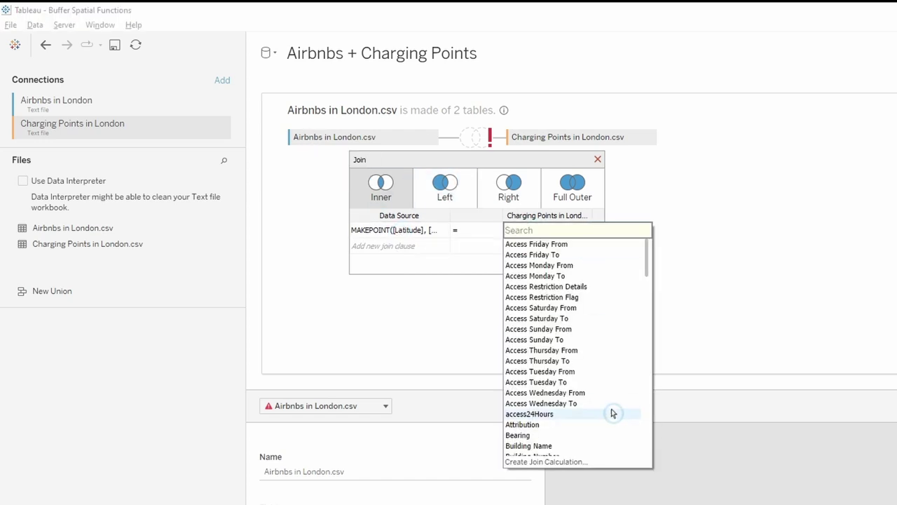
{"action": "left_click", "coordinate": [593, 464]}
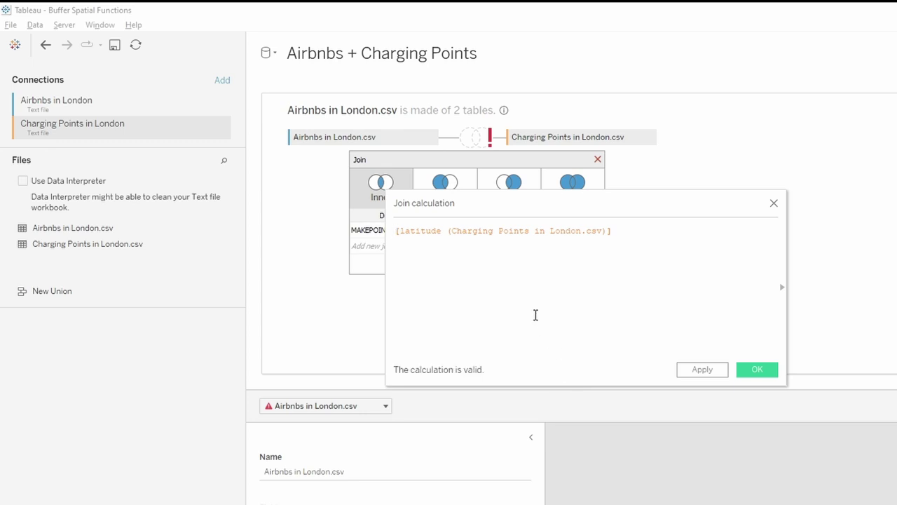
{"action": "type", "text": "BUFFER("}
{"action": "key", "text": "Return"}
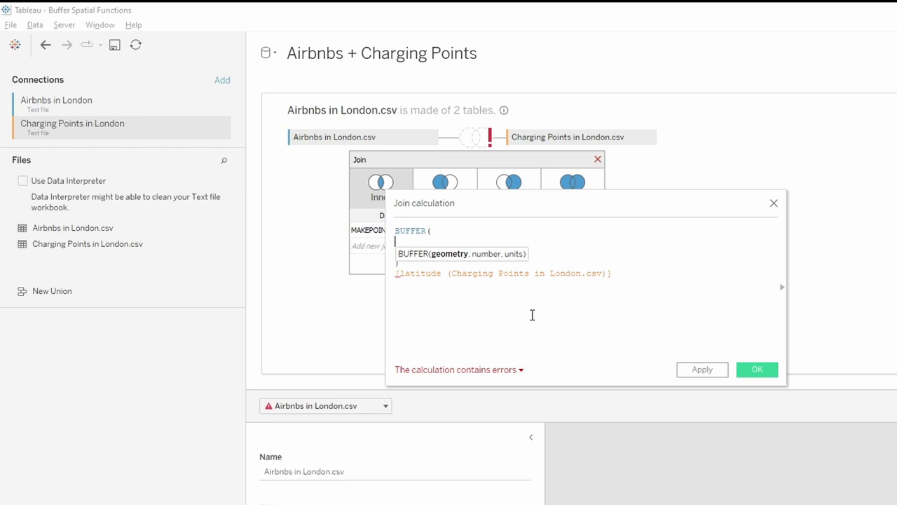
{"action": "type", "text": "MAKEPOINT([latitude (Charging Points in London.csv)],[longitude (Charging Points in London.csv)]),"}
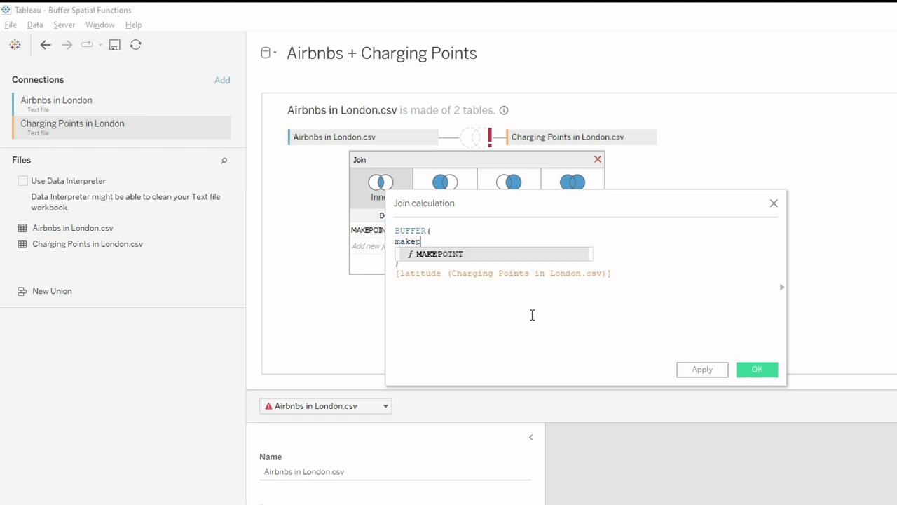
{"action": "key", "text": "Return"}
{"action": "type", "text": "500,"}
{"action": "key", "text": "Return"}
{"action": "type", "text": "\"m\""}
{"action": "triple_click", "coordinate": [531, 314]}
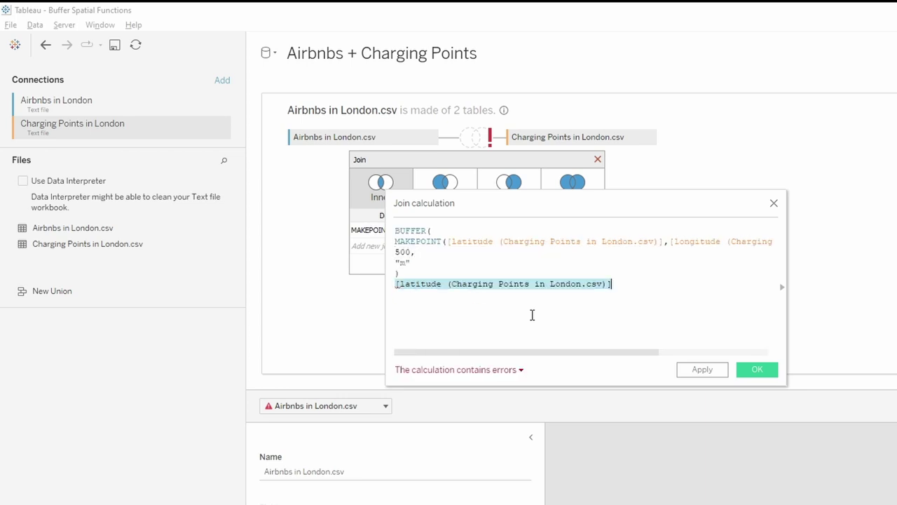
{"action": "key", "text": "Delete"}
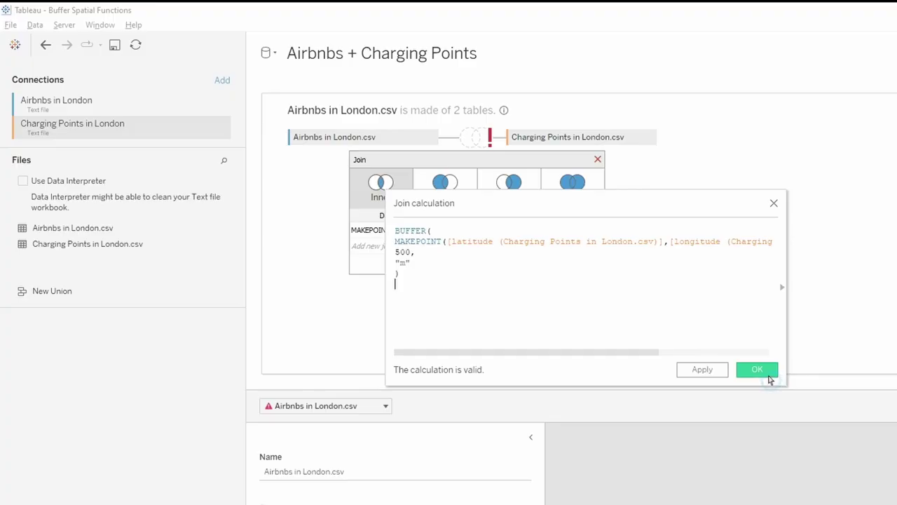
{"action": "left_click", "coordinate": [763, 373]}
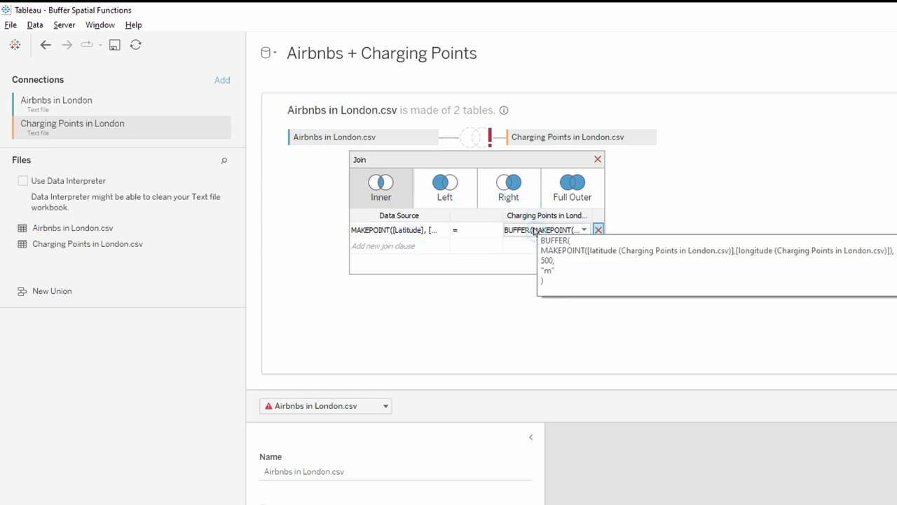
{"action": "left_click", "coordinate": [495, 230]}
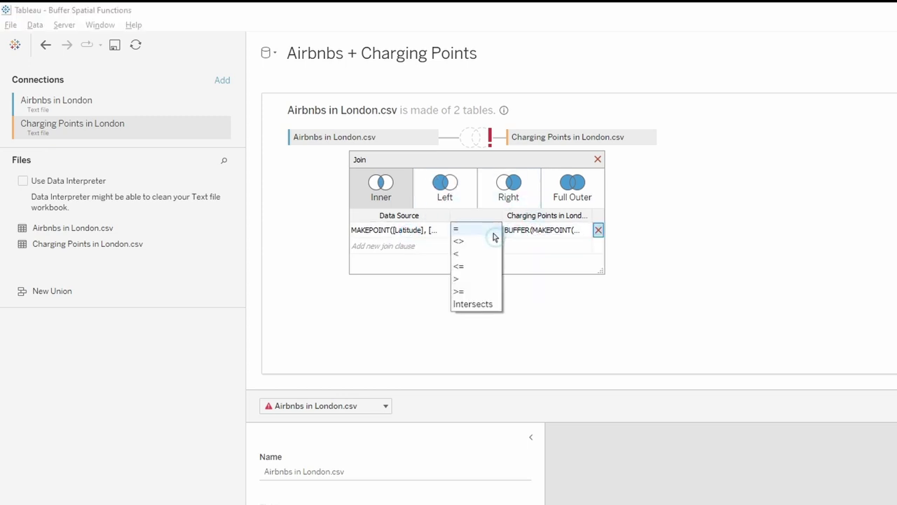
{"action": "left_click", "coordinate": [484, 305]}
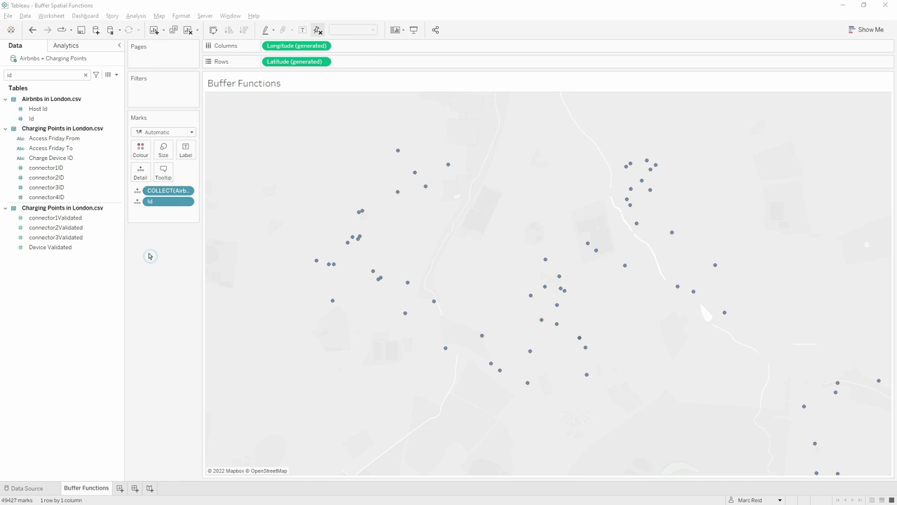
Step: Create a calculated field named EV Points with the formula MAKEPOINT([latitude (Charging Points in London.csv)], [longitude (Charging Points in London.csv)])
{"action": "left_click", "coordinate": [86, 74]}
{"action": "left_click", "coordinate": [116, 74]}
{"action": "left_click", "coordinate": [105, 84]}
{"action": "type", "text": "EV Points"}
{"action": "key", "text": "Tab"}
{"action": "type", "text": "MAKEPOINT(lat"}
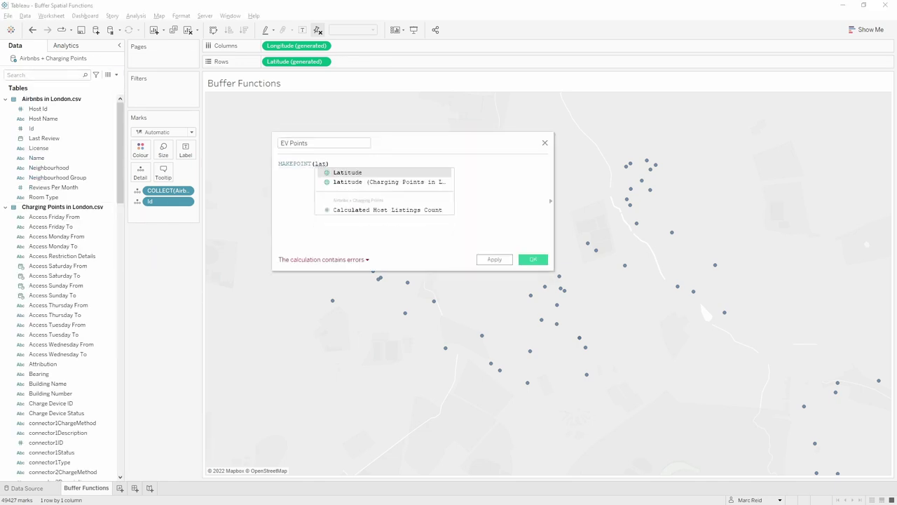
{"action": "key", "text": "Down"}
{"action": "key", "text": "Up"}
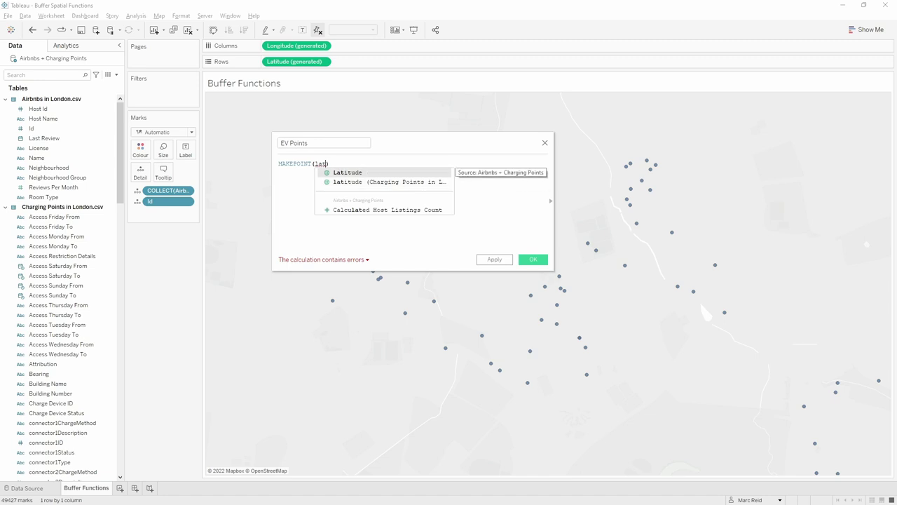
{"action": "key", "text": "Down"}
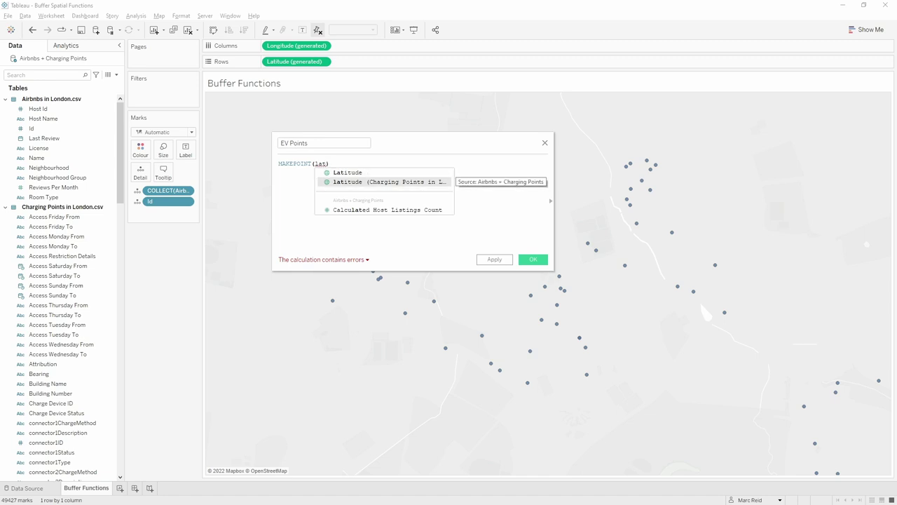
{"action": "key", "text": "Return"}
{"action": "type", "text": ", l"}
{"action": "key", "text": "Return"}
{"action": "type", "text": ")"}
{"action": "left_click_drag", "start_coordinate": [553, 271], "coordinate": [754, 280]}
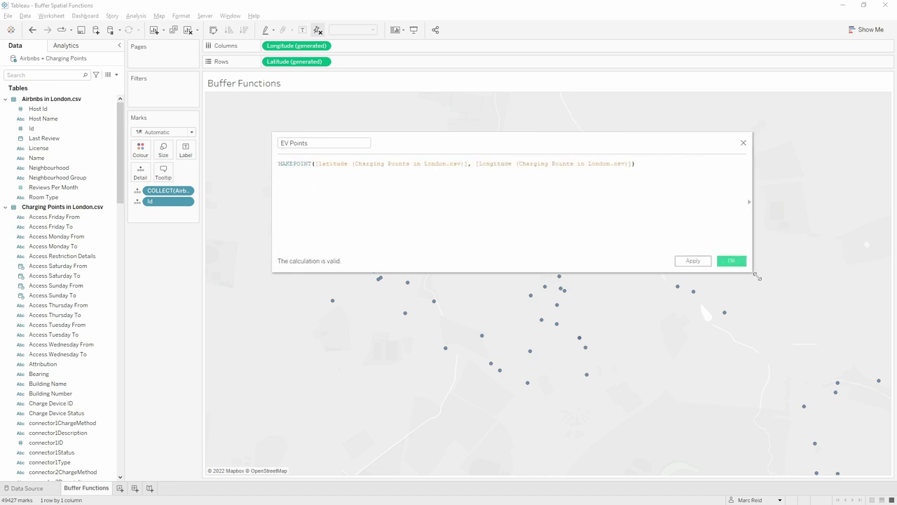
{"action": "left_click", "coordinate": [737, 265]}
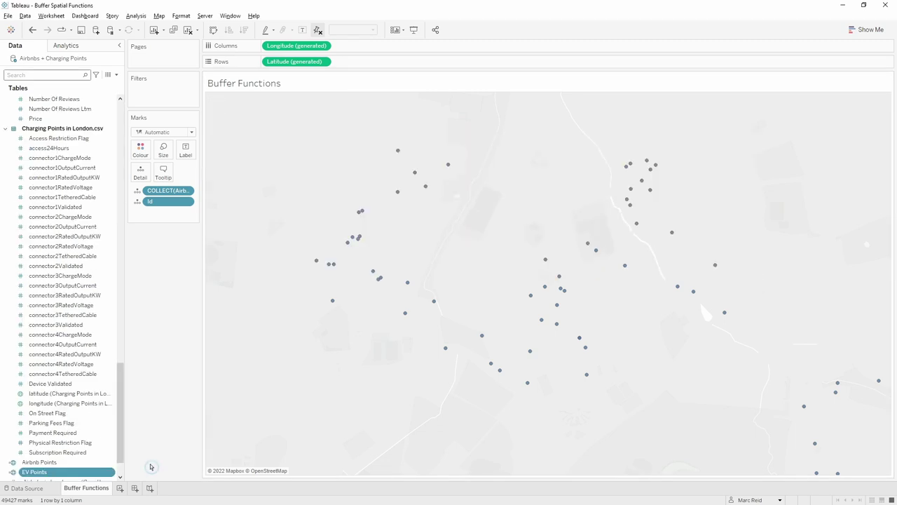
Step: Add the EV Points field to the map as a new marks layer
{"action": "left_click_drag", "start_coordinate": [116, 469], "coordinate": [295, 121]}
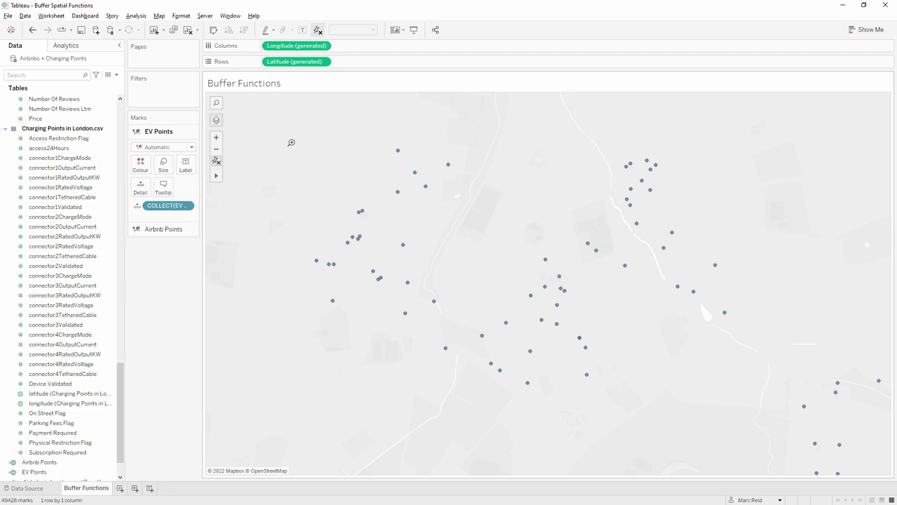
Step: Add connector1ID to the EV Points layer's detail and display the charging points as enlarged red crosses
{"action": "left_click", "coordinate": [62, 75]}
{"action": "type", "text": "id"}
{"action": "left_click", "coordinate": [52, 168]}
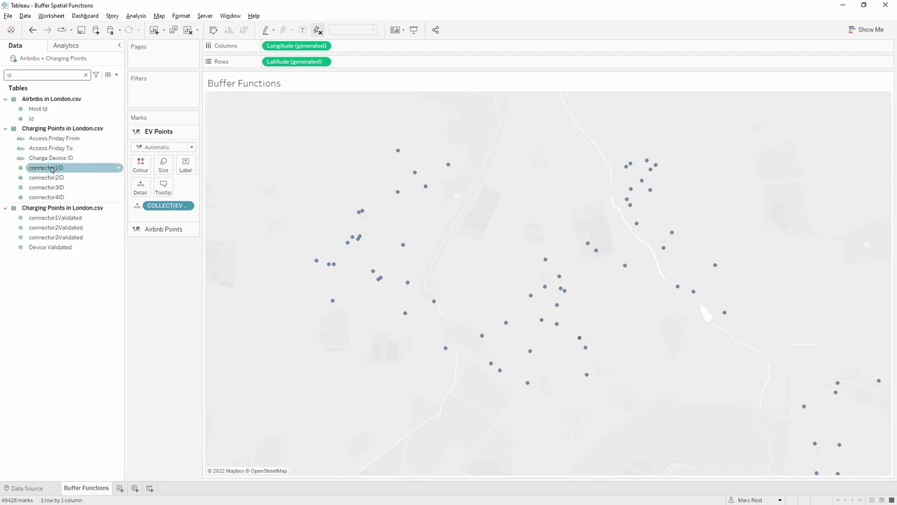
{"action": "left_click_drag", "start_coordinate": [52, 169], "coordinate": [140, 187]}
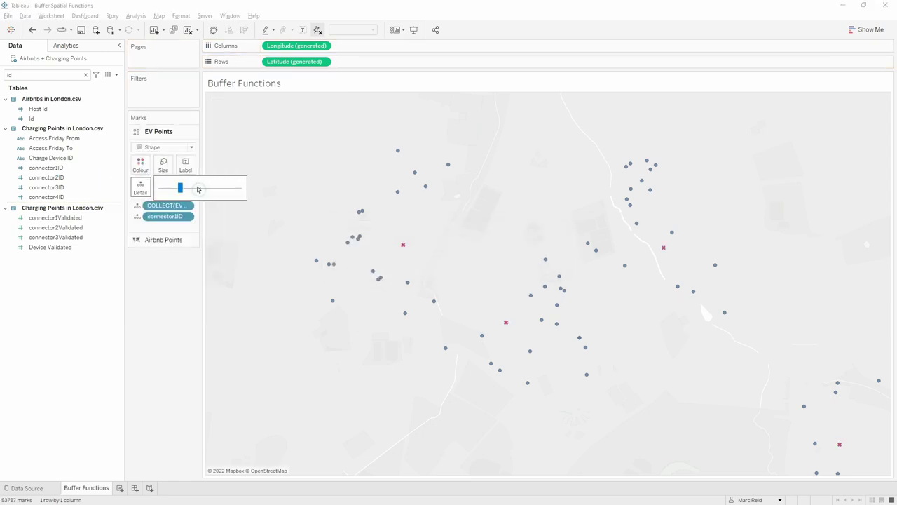
{"action": "left_click", "coordinate": [163, 240]}
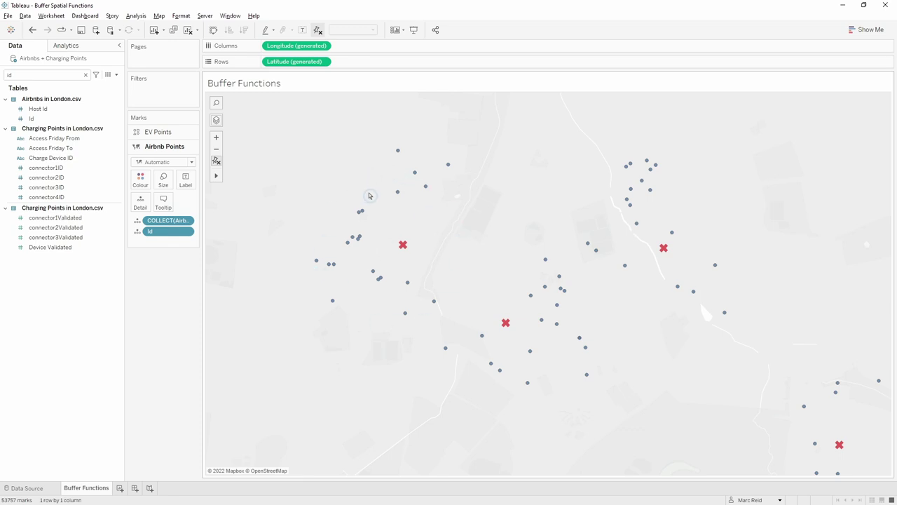
Step: Set the map's distance units to Metric in the map options
{"action": "right_click", "coordinate": [244, 198]}
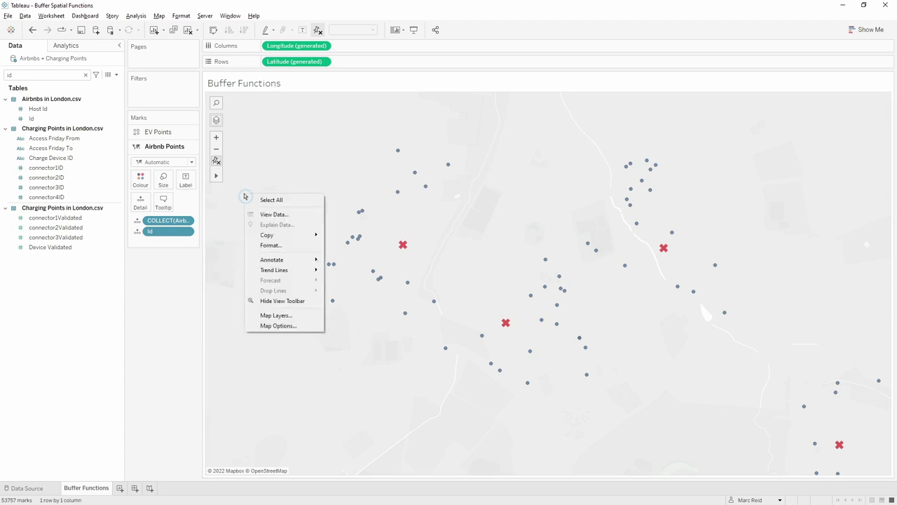
{"action": "left_click", "coordinate": [288, 326]}
{"action": "left_click", "coordinate": [263, 289]}
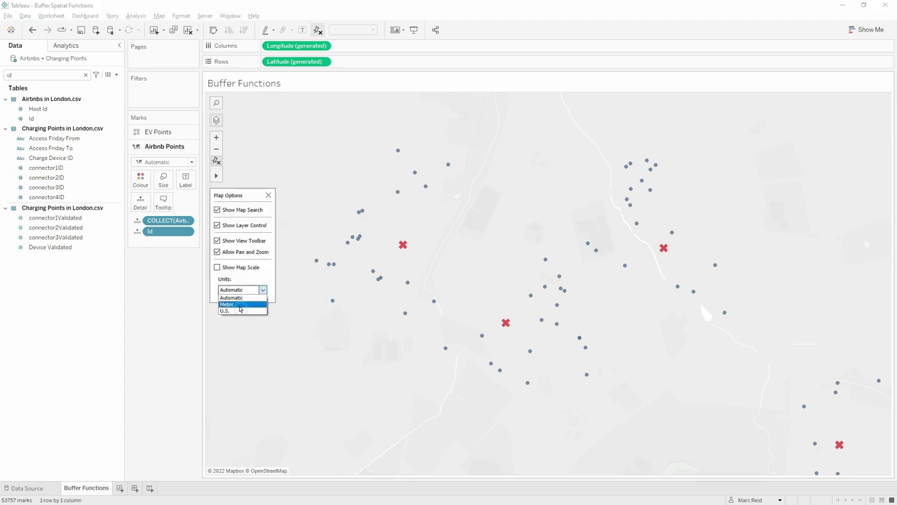
{"action": "left_click", "coordinate": [239, 306]}
{"action": "left_click", "coordinate": [290, 274]}
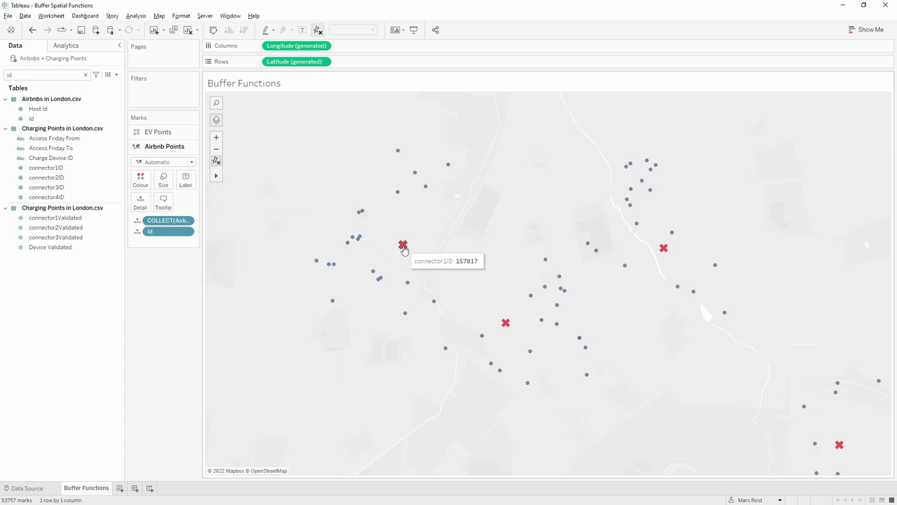
Step: Measure the radial distance around two of the charging points on the map
{"action": "left_click_drag", "start_coordinate": [403, 244], "coordinate": [446, 338]}
{"action": "left_click_drag", "start_coordinate": [663, 248], "coordinate": [669, 350]}
{"action": "key", "text": "Escape"}
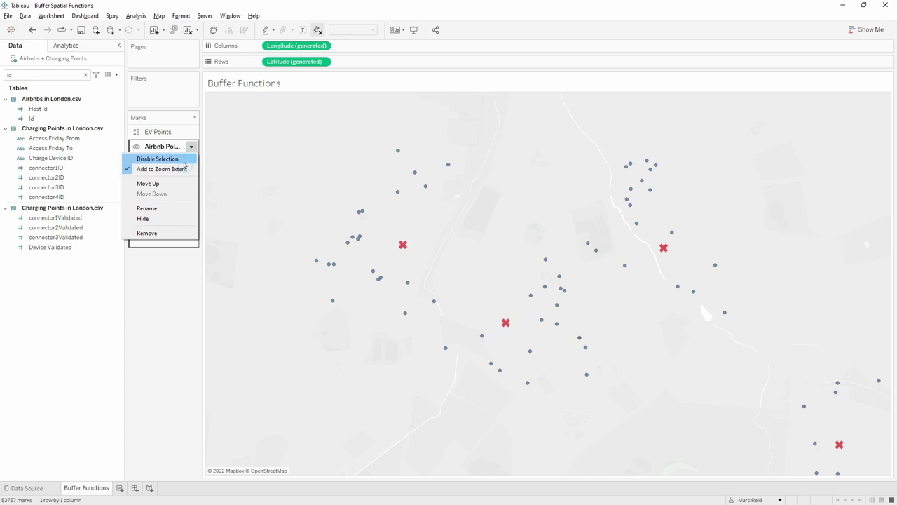
Step: Disable selection on the Airbnb Points layer and keep only the three central charging points
{"action": "left_click", "coordinate": [186, 161]}
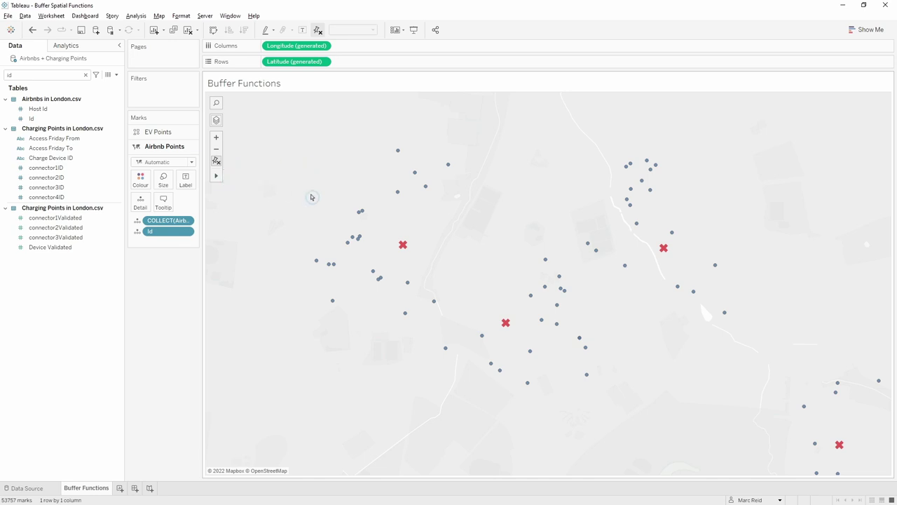
{"action": "left_click_drag", "start_coordinate": [300, 173], "coordinate": [737, 405]}
{"action": "right_click", "coordinate": [663, 247]}
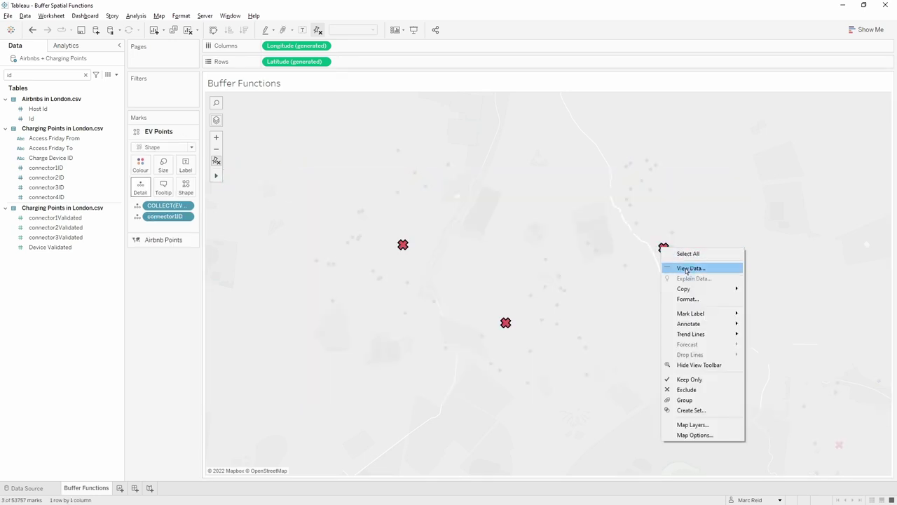
{"action": "left_click", "coordinate": [689, 379]}
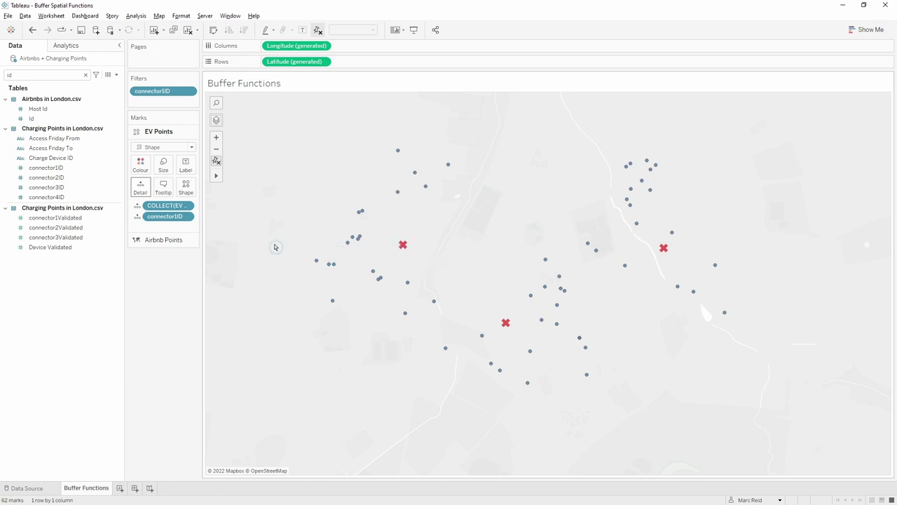
Step: Create a calculated field named Airbnb EV Distance with the formula DISTANCE([EV Points], [Airbnb Points],"m")
{"action": "left_click", "coordinate": [117, 75]}
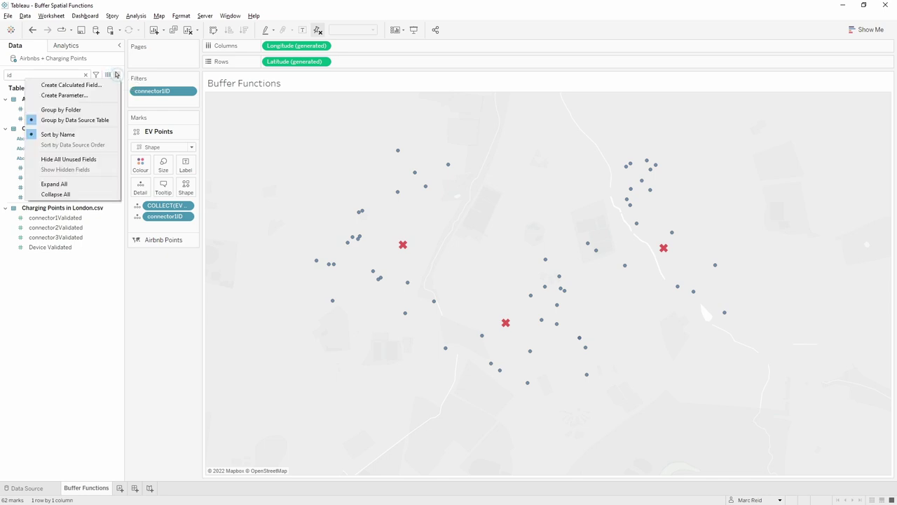
{"action": "left_click", "coordinate": [70, 84]}
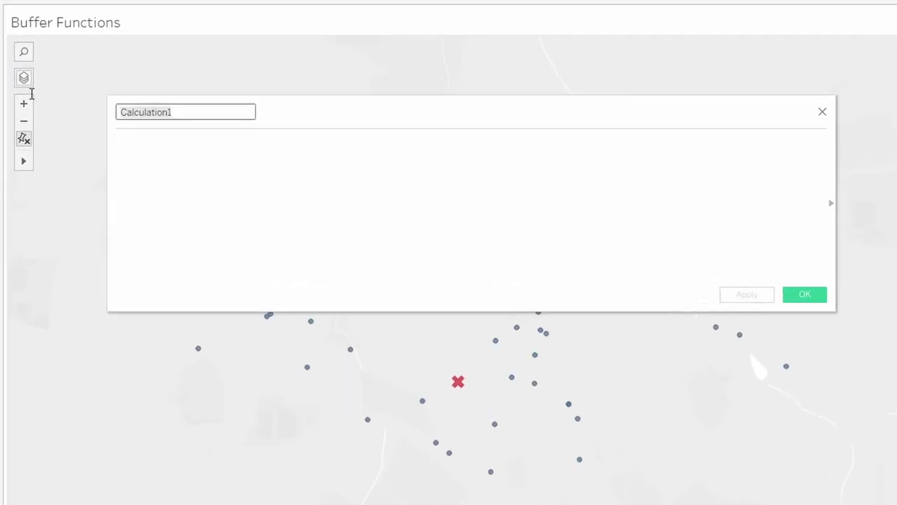
{"action": "type", "text": "Airbnb EV Distance"}
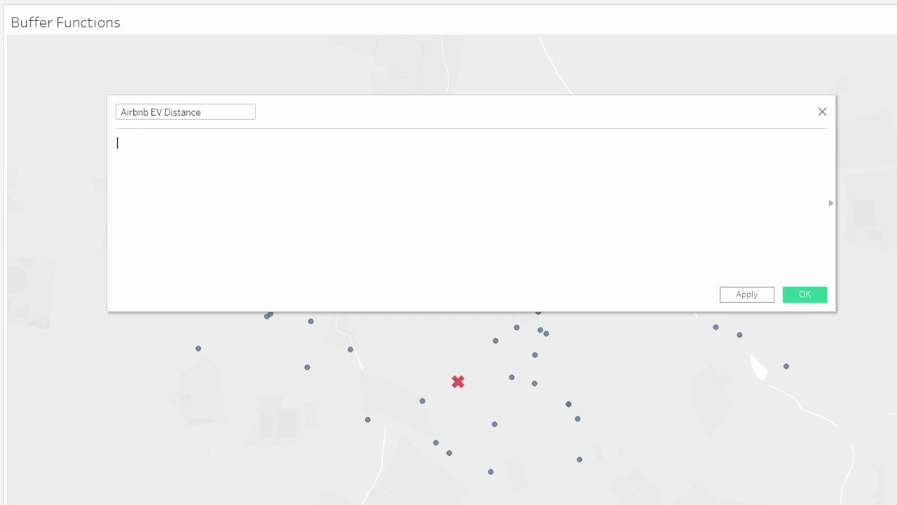
{"action": "type", "text": "DISTANCE([EV Points], [Airbnb Points],\"m\")"}
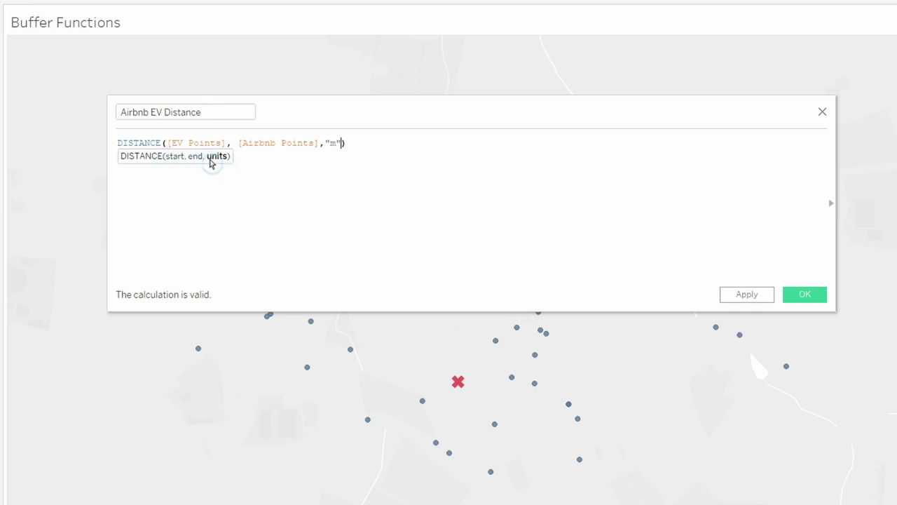
{"action": "left_click", "coordinate": [416, 158]}
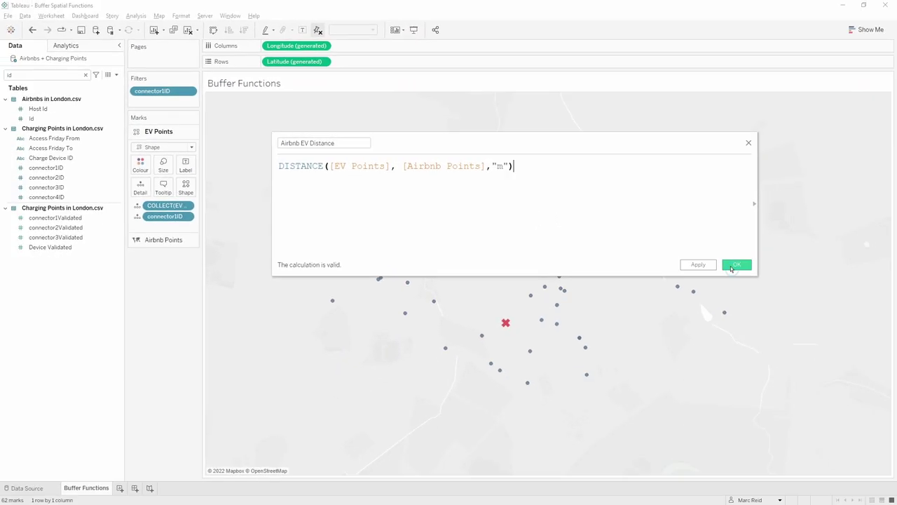
{"action": "left_click", "coordinate": [789, 287]}
Step: Add Airbnb EV Distance to the Airbnb Points layer's detail and inspect the tooltips of an Airbnb and a charging point
{"action": "left_click_drag", "start_coordinate": [81, 109], "coordinate": [140, 201]}
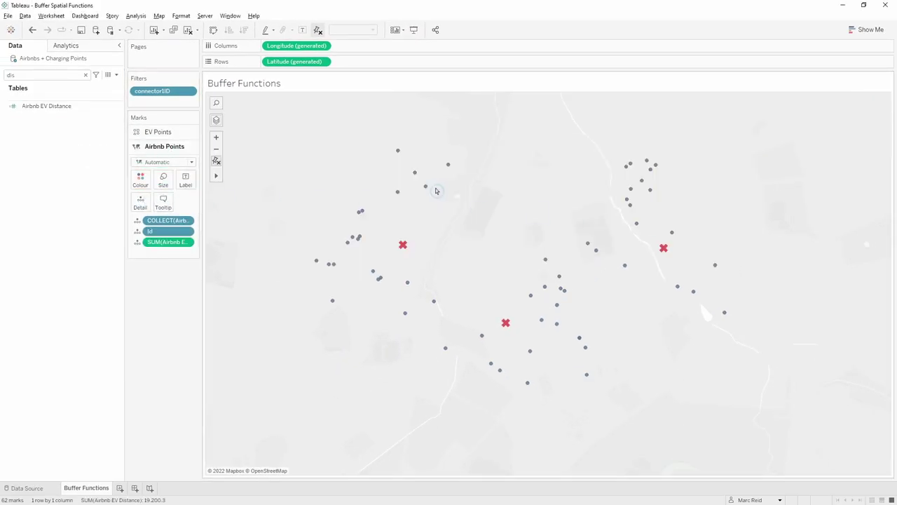
{"action": "mouse_move", "coordinate": [426, 190]}
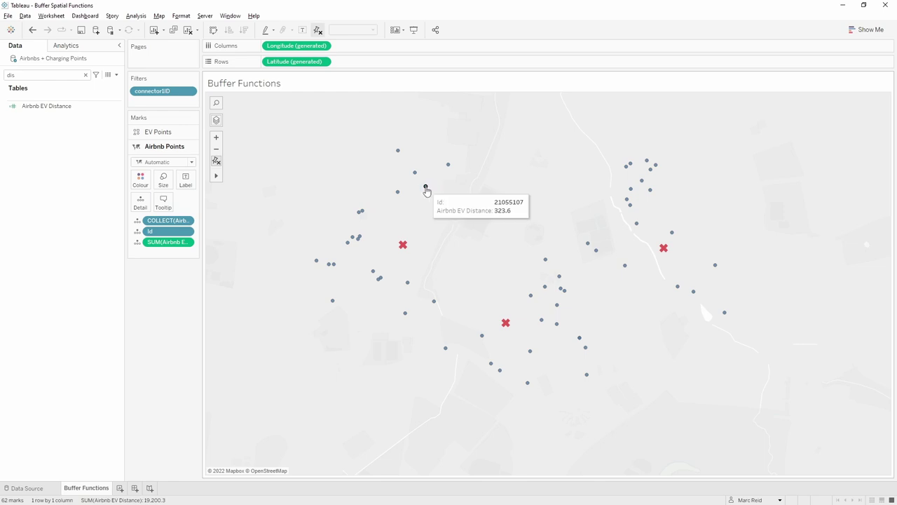
{"action": "mouse_move", "coordinate": [403, 245]}
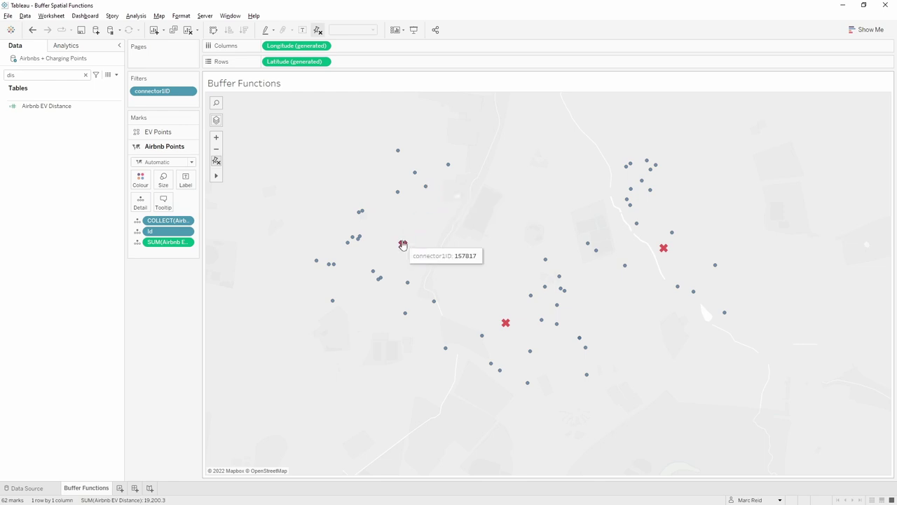
Step: Reduce the Airbnb Points tooltip to the Airbnb EV Distance sum followed by "m", in a larger font, and check it on one Airbnb
{"action": "left_click", "coordinate": [163, 202]}
{"action": "key", "text": "ctrl+shift+Home"}
{"action": "key", "text": "Delete"}
{"action": "key", "text": "ctrl+b"}
{"action": "type", "text": "m"}
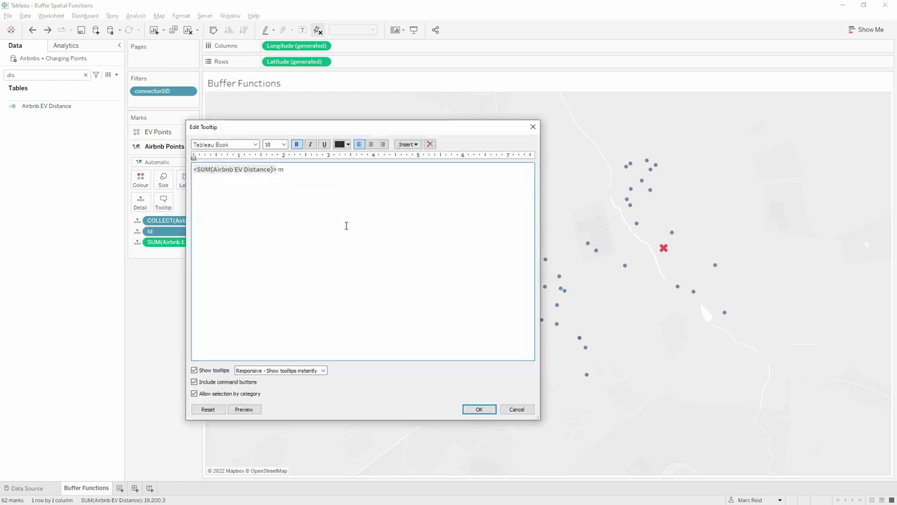
{"action": "key", "text": "ctrl+a"}
{"action": "left_click", "coordinate": [284, 145]}
{"action": "left_click", "coordinate": [275, 222]}
{"action": "left_click", "coordinate": [481, 409]}
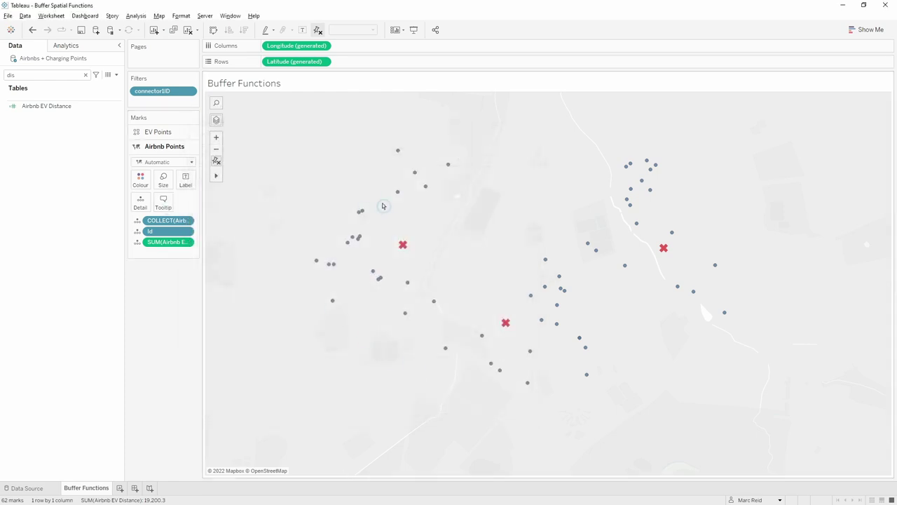
{"action": "mouse_move", "coordinate": [397, 194]}
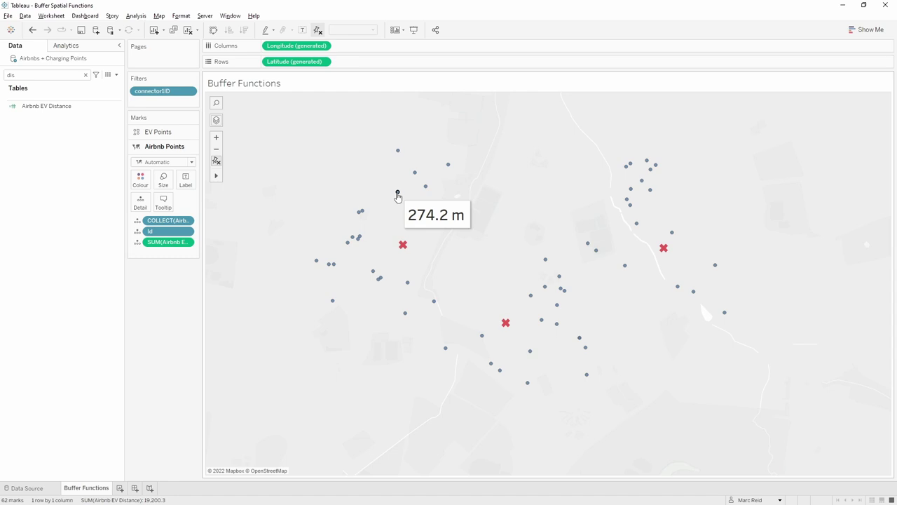
{"action": "left_click", "coordinate": [424, 223]}
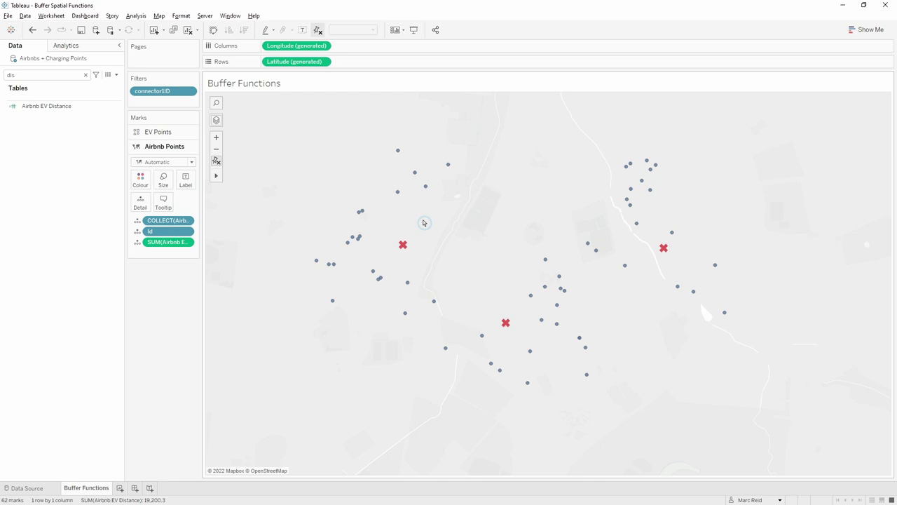
Step: Create a calculated field named EV Buffer with BUFFER(MAKEPOINT([latitude (Charging Points in London.csv)],[longitude (Charging Points in London.csv)]), 500, "m")
{"action": "left_click", "coordinate": [86, 75]}
{"action": "left_click", "coordinate": [116, 74]}
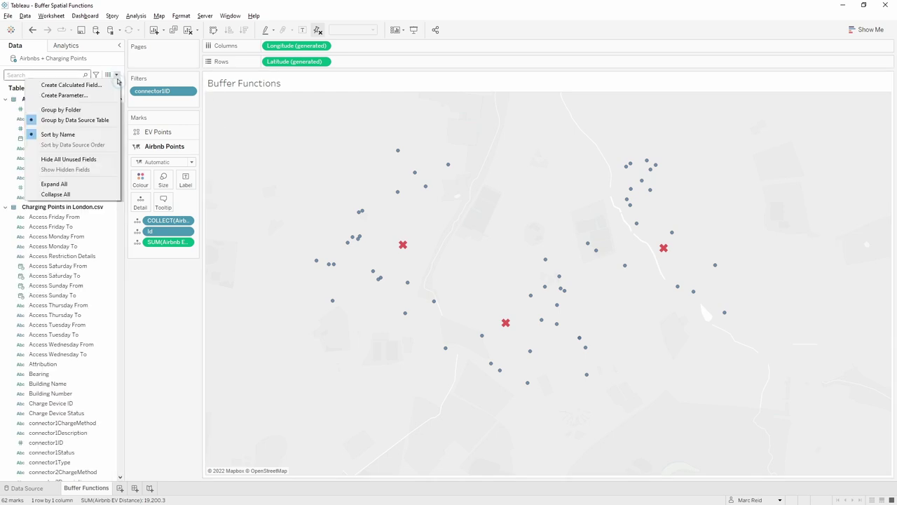
{"action": "left_click", "coordinate": [111, 85]}
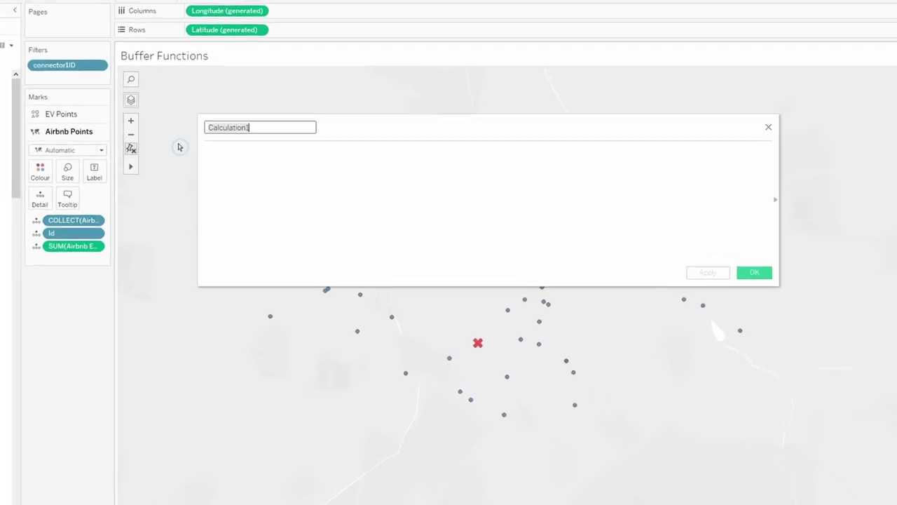
{"action": "type", "text": "EV Buffer"}
{"action": "key", "text": "Tab"}
{"action": "type", "text": "BUFFER( MAKEPOINT([latitude (Charging Points in London.csv)],[longitude (Charging Points in London.csv)]), 500, \"m\""}
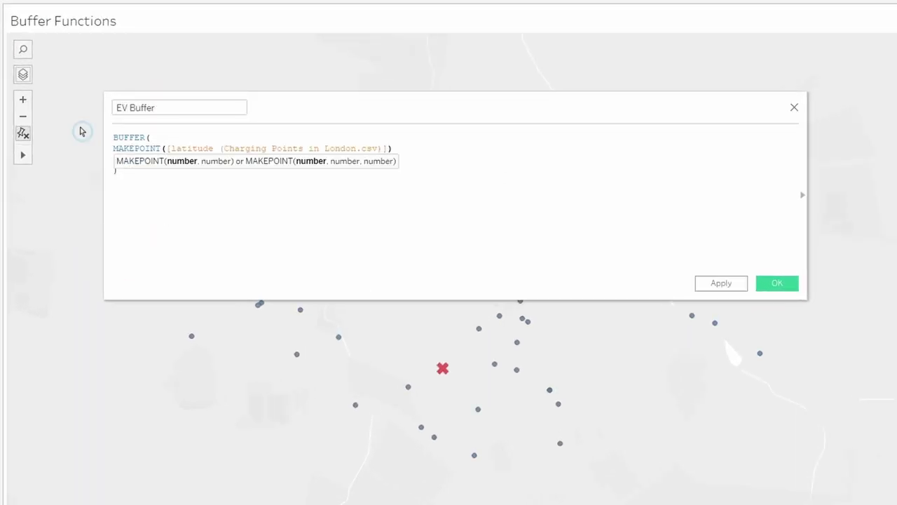
{"action": "key", "text": "Delete"}
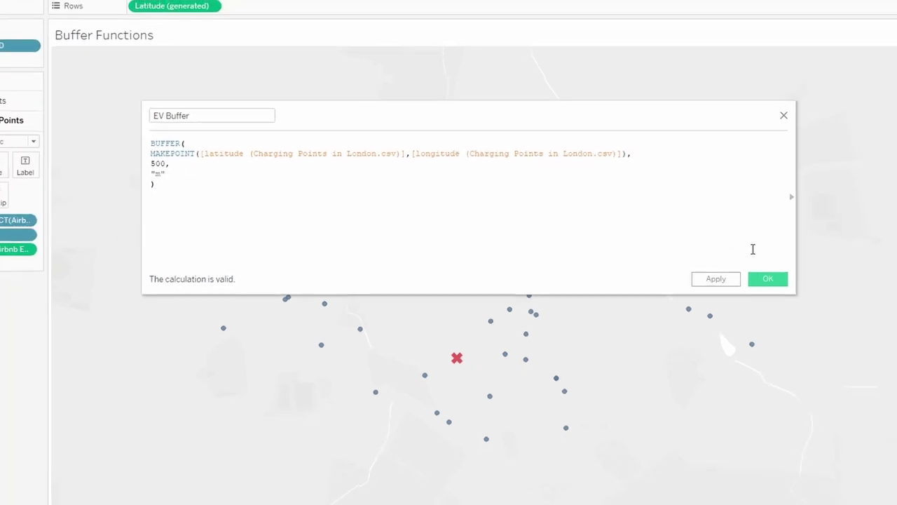
{"action": "left_click", "coordinate": [768, 278]}
Step: Add EV Buffer to the map as a new marks layer with connector1ID on its detail
{"action": "left_click_drag", "start_coordinate": [34, 472], "coordinate": [290, 111]}
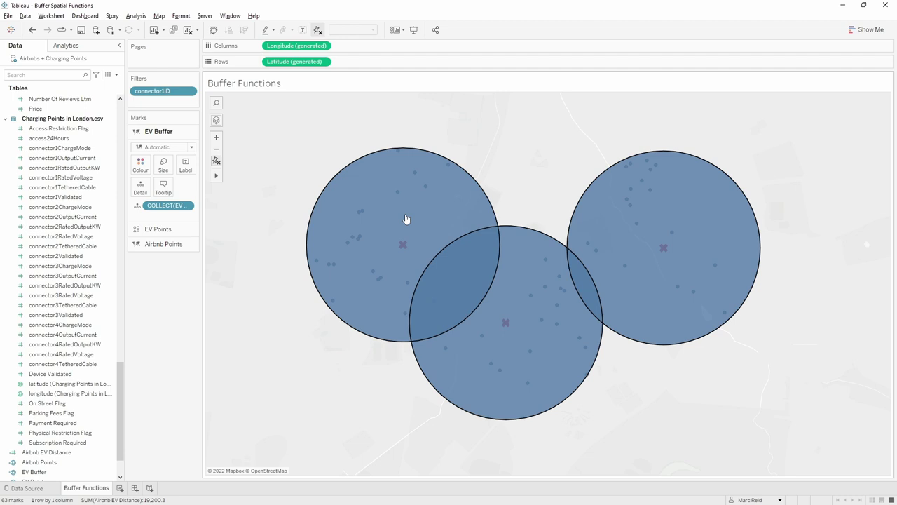
{"action": "left_click", "coordinate": [67, 77]}
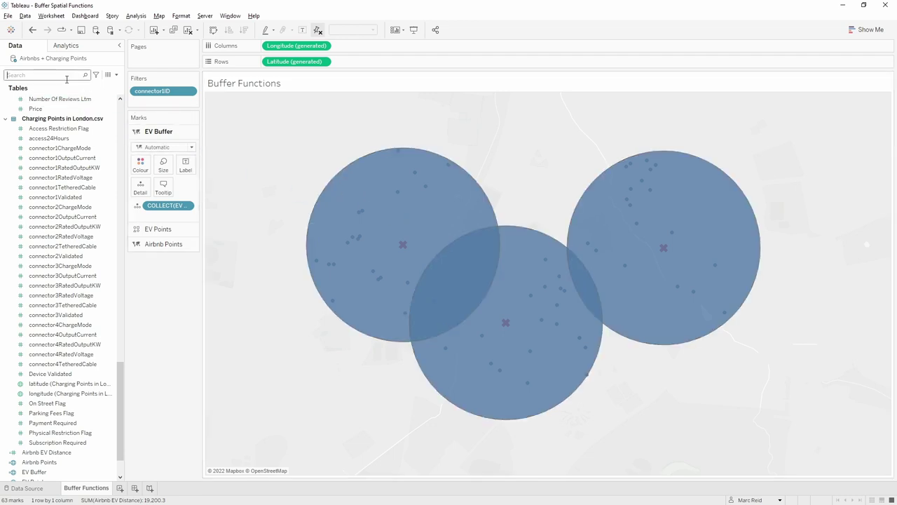
{"action": "type", "text": "id"}
{"action": "left_click_drag", "start_coordinate": [46, 167], "coordinate": [135, 185]}
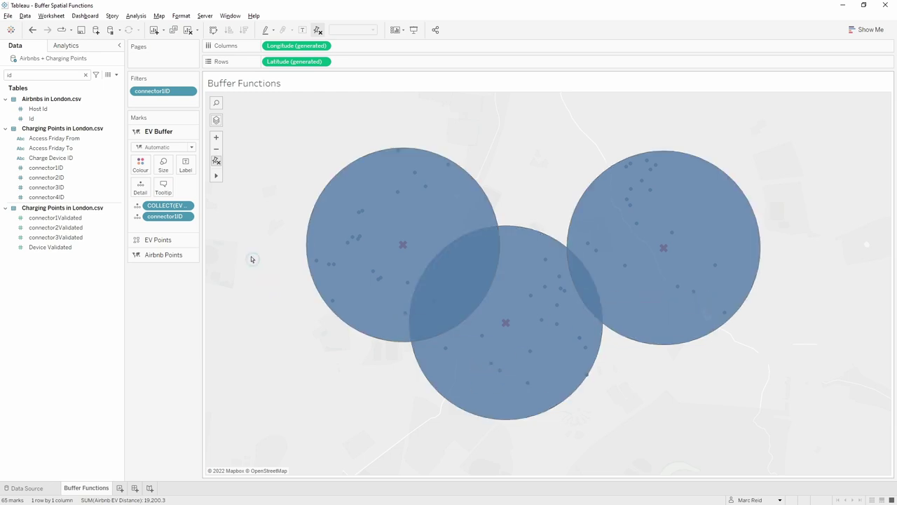
Step: Colour the EV Buffer circles pale yellow with 18% opacity
{"action": "left_click", "coordinate": [140, 163]}
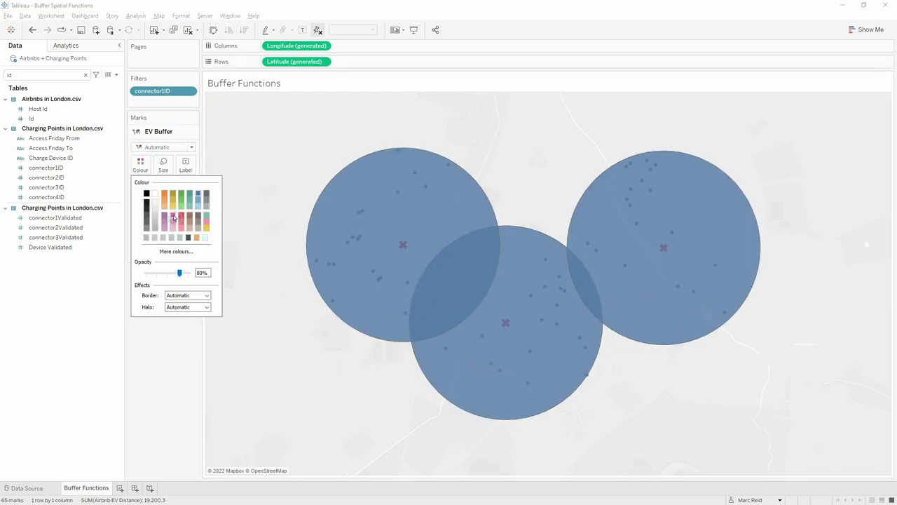
{"action": "left_click", "coordinate": [173, 210]}
{"action": "left_click", "coordinate": [155, 273]}
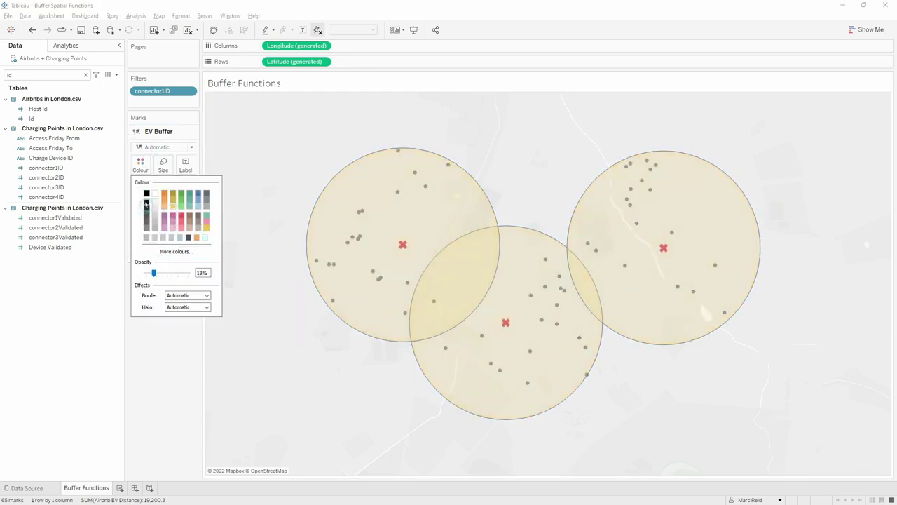
{"action": "left_click", "coordinate": [179, 131]}
Step: Move the EV Buffer layer beneath the EV Points and Airbnb Points layers and disable its selection
{"action": "left_click_drag", "start_coordinate": [170, 133], "coordinate": [168, 257]}
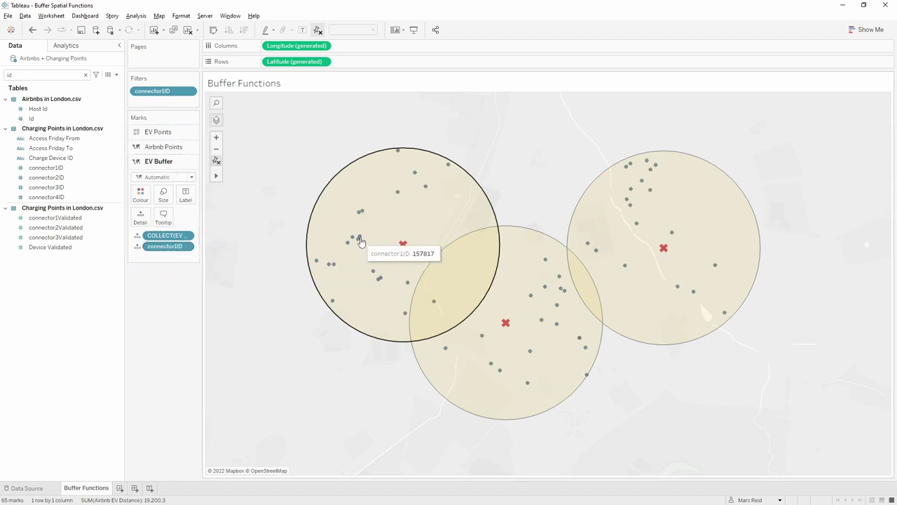
{"action": "mouse_move", "coordinate": [359, 240]}
{"action": "left_click", "coordinate": [192, 162]}
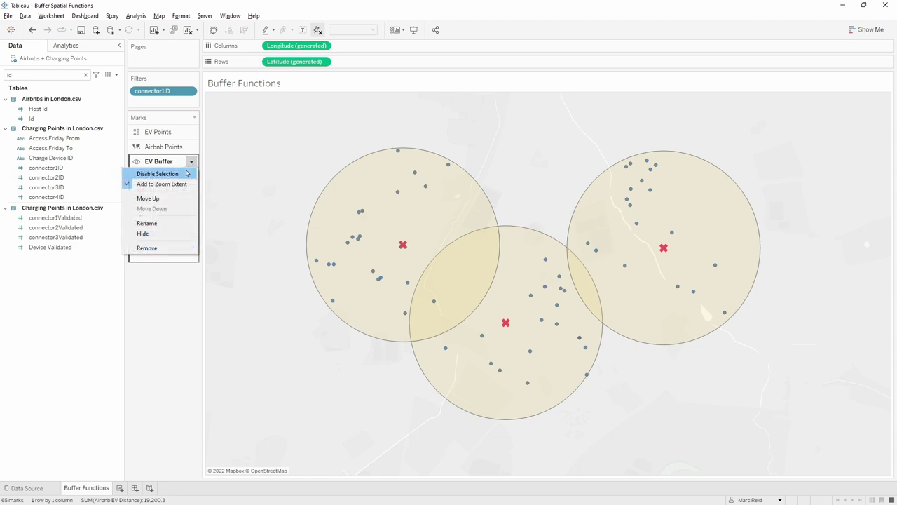
{"action": "left_click", "coordinate": [183, 174]}
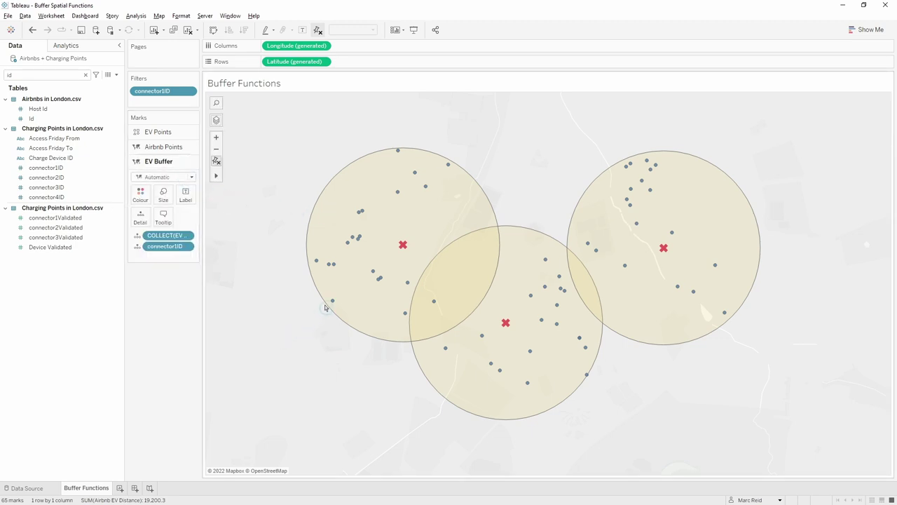
Step: Examine the EV distance of an Airbnb near a buffer's edge and one where two buffers overlap
{"action": "left_click_drag", "start_coordinate": [333, 302], "coordinate": [340, 297]}
{"action": "left_click_drag", "start_coordinate": [429, 320], "coordinate": [435, 303]}
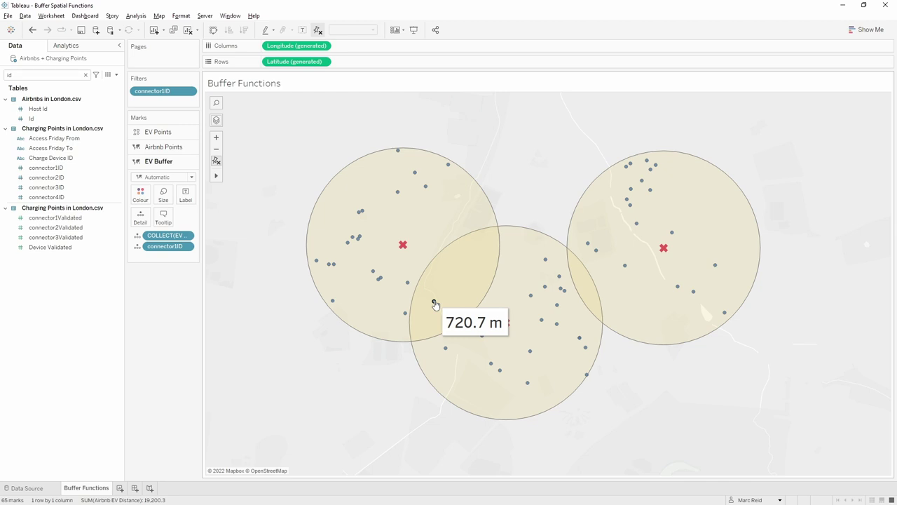
Step: Change the aggregation of Airbnb EV Distance on the Airbnb Points layer to Minimum
{"action": "left_click_drag", "start_coordinate": [434, 304], "coordinate": [434, 304]}
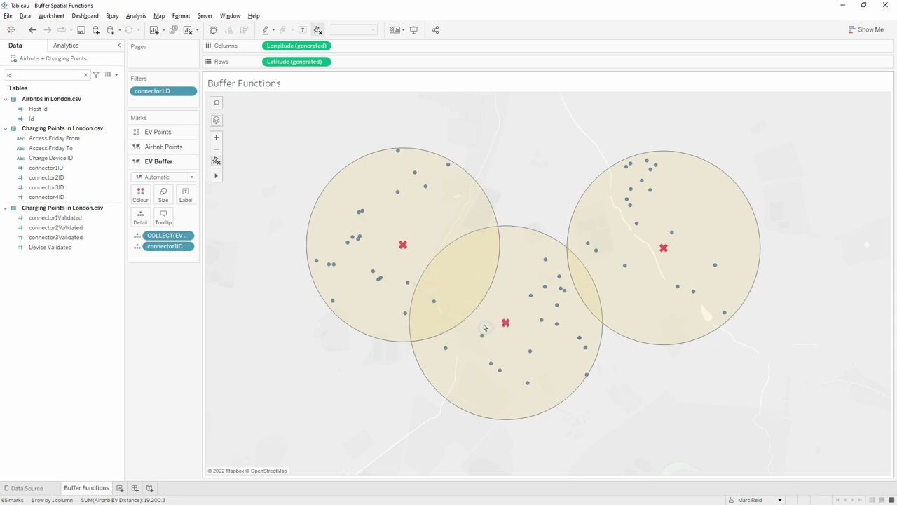
{"action": "left_click", "coordinate": [167, 147]}
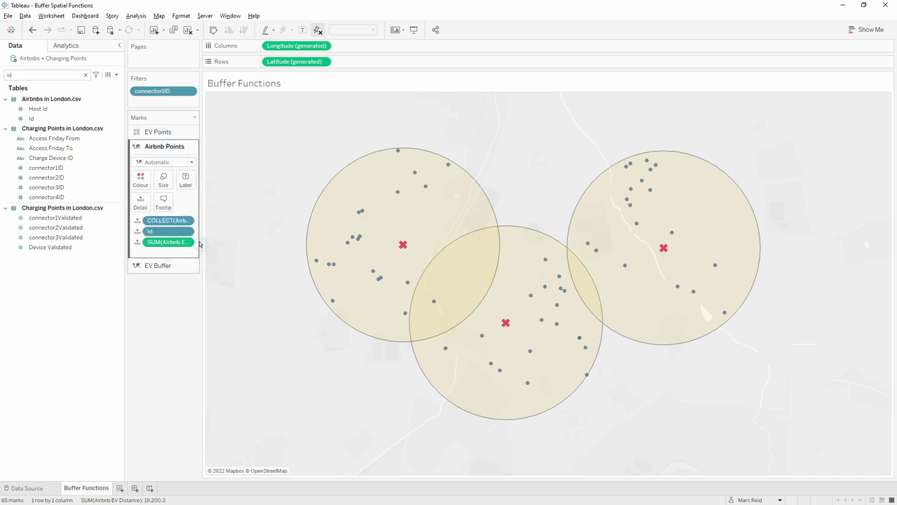
{"action": "left_click_drag", "start_coordinate": [200, 242], "coordinate": [234, 239]}
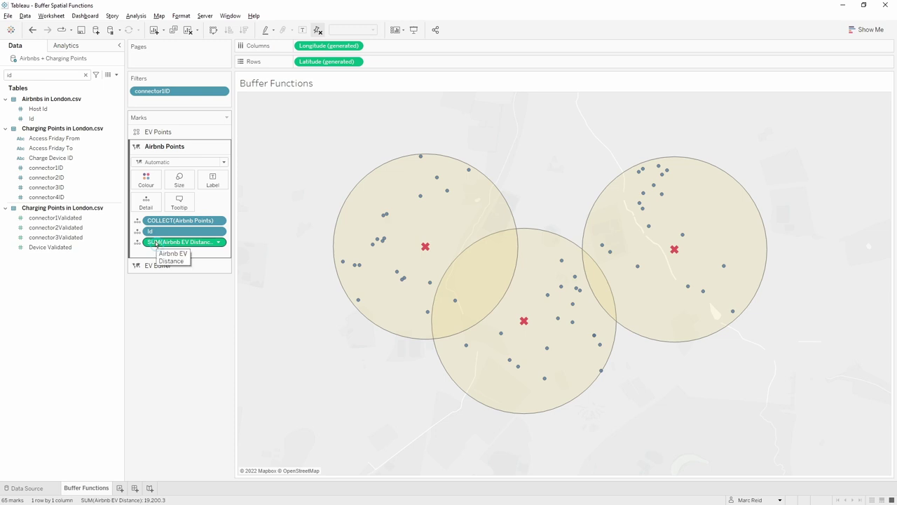
{"action": "left_click", "coordinate": [219, 242]}
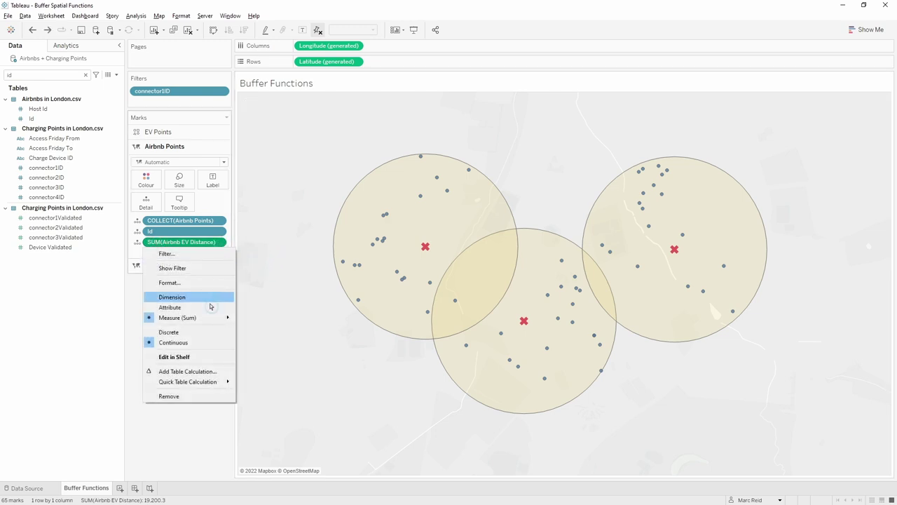
{"action": "mouse_move", "coordinate": [214, 317]}
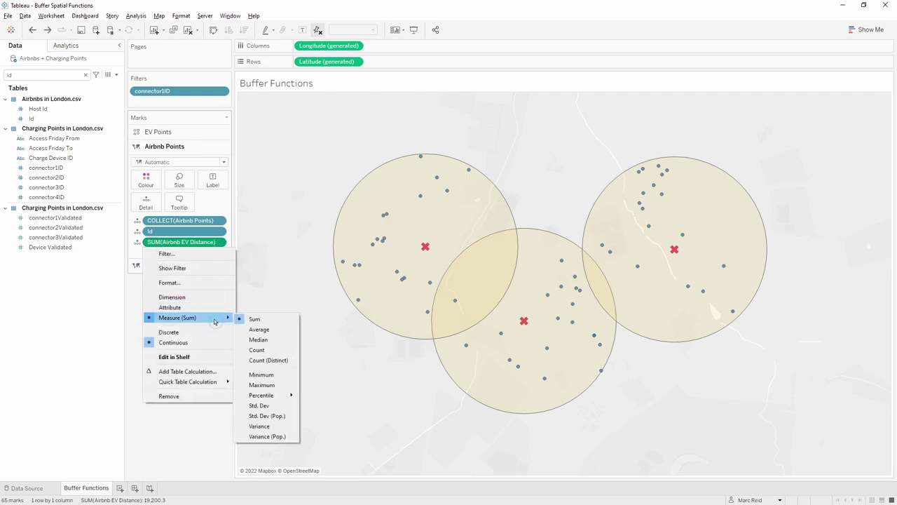
{"action": "left_click", "coordinate": [278, 375]}
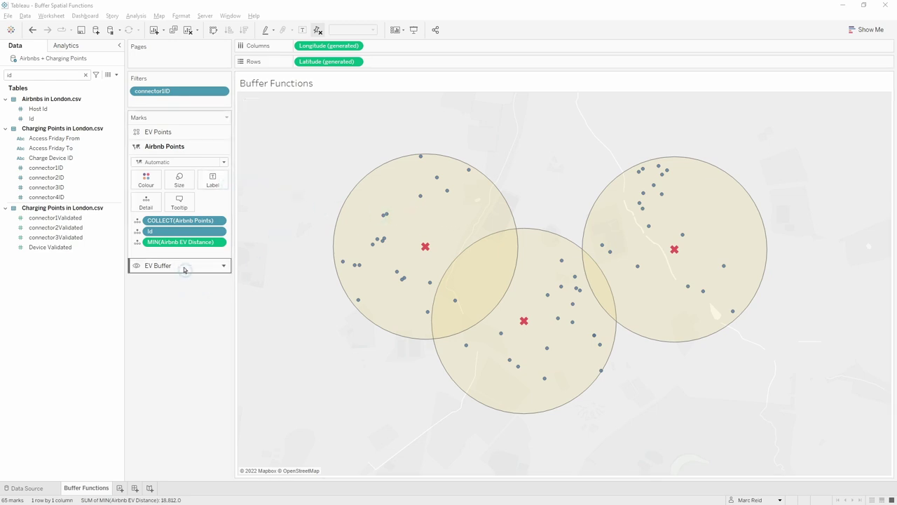
Step: Hide the EV Buffer layer on the map
{"action": "left_click", "coordinate": [136, 265]}
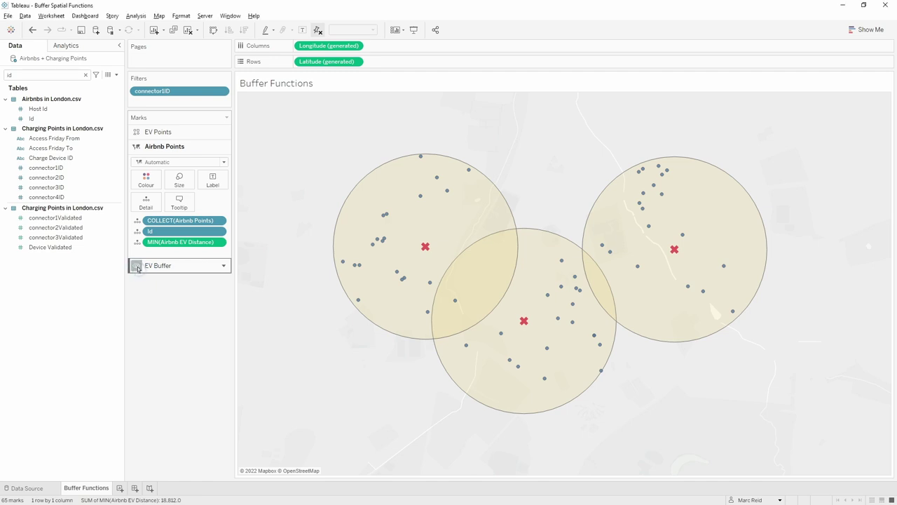
{"action": "left_click", "coordinate": [136, 266]}
{"action": "left_click", "coordinate": [136, 265]}
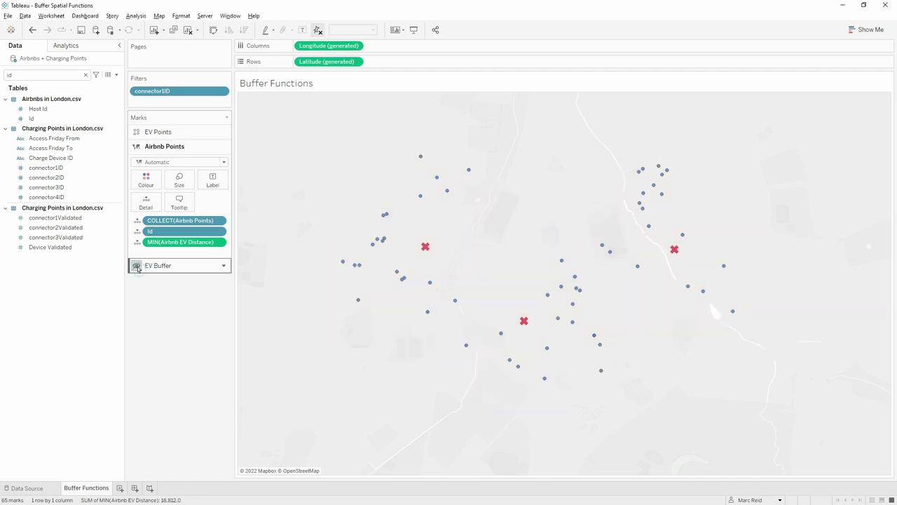
Step: Set the buffer radius in the data source's charging-points join calculation to 200 m and apply it
{"action": "right_click", "coordinate": [59, 59]}
{"action": "left_click", "coordinate": [72, 63]}
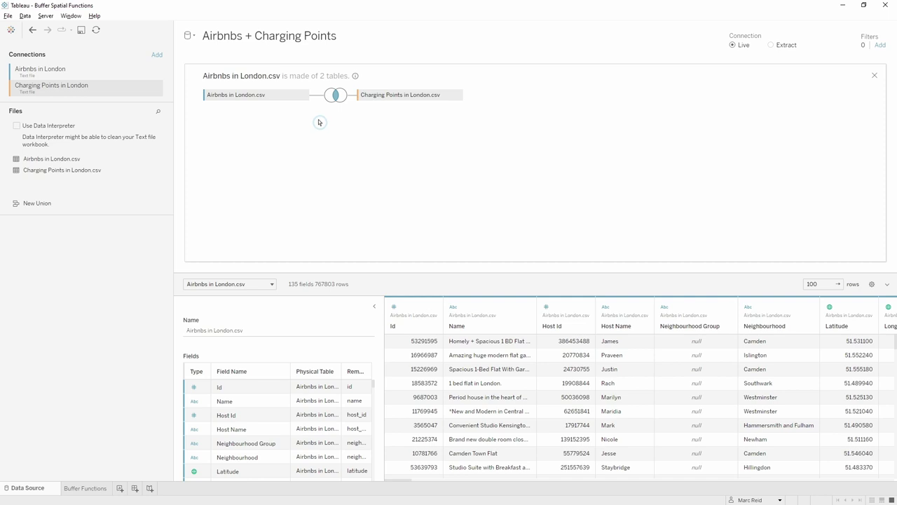
{"action": "left_click", "coordinate": [336, 95]}
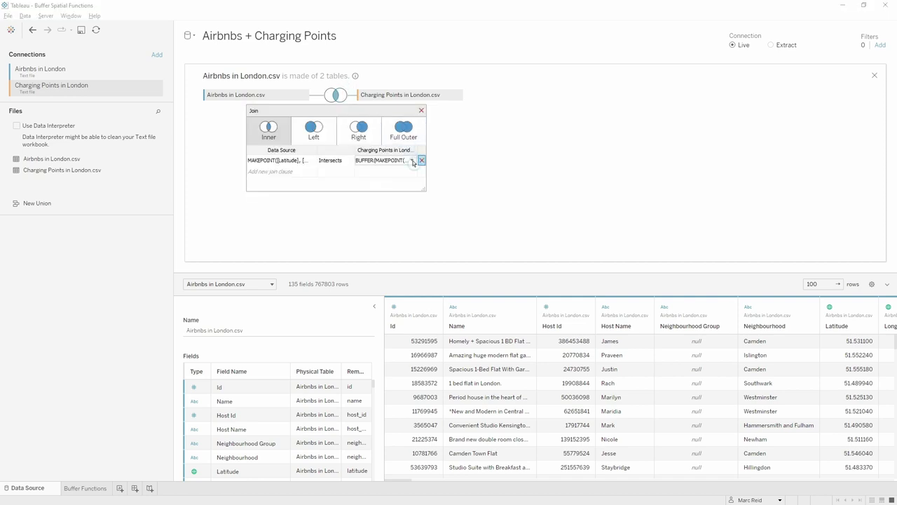
{"action": "left_click", "coordinate": [412, 160]}
{"action": "left_click", "coordinate": [410, 317]}
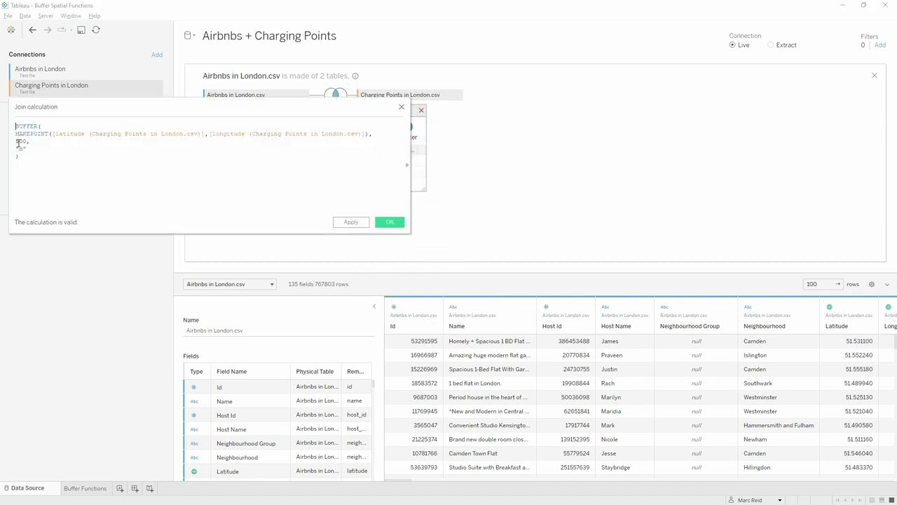
{"action": "key", "text": "Delete"}
{"action": "type", "text": "2"}
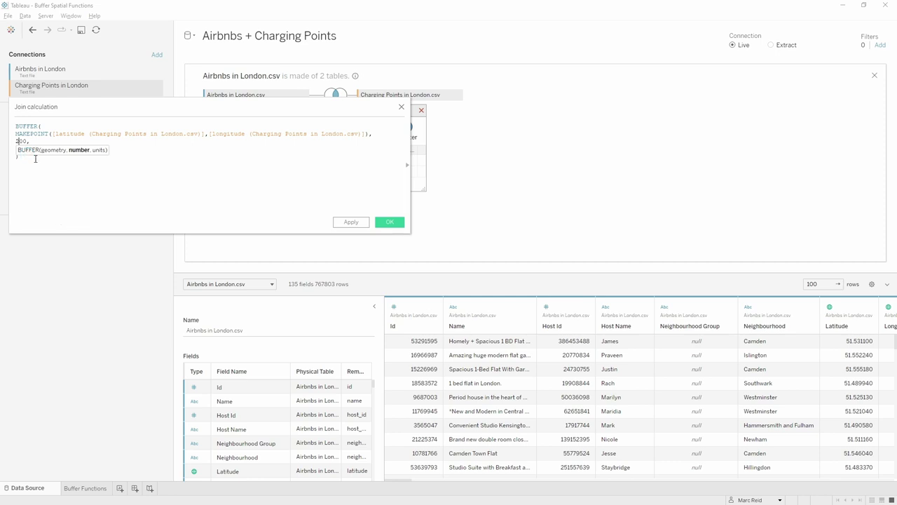
{"action": "left_click", "coordinate": [56, 183]}
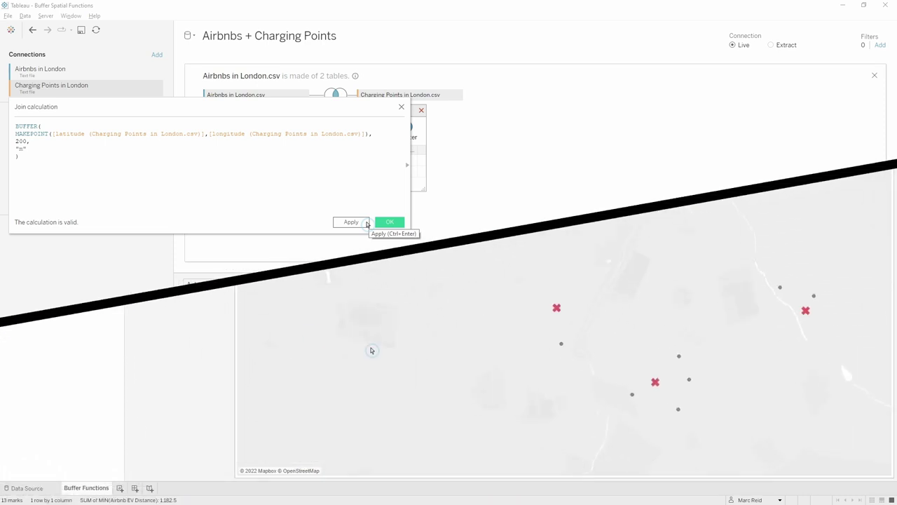
{"action": "left_click", "coordinate": [366, 223]}
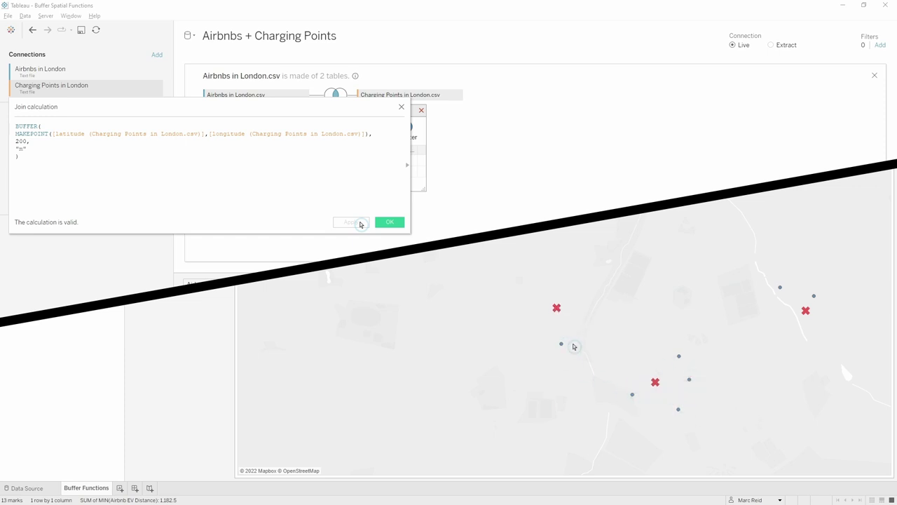
Step: Set the join calculation's buffer radius to 400 m and examine the Airbnbs joined to the southernmost charging point
{"action": "mouse_move", "coordinate": [811, 309]}
{"action": "double_click", "coordinate": [21, 141]}
{"action": "type", "text": "400"}
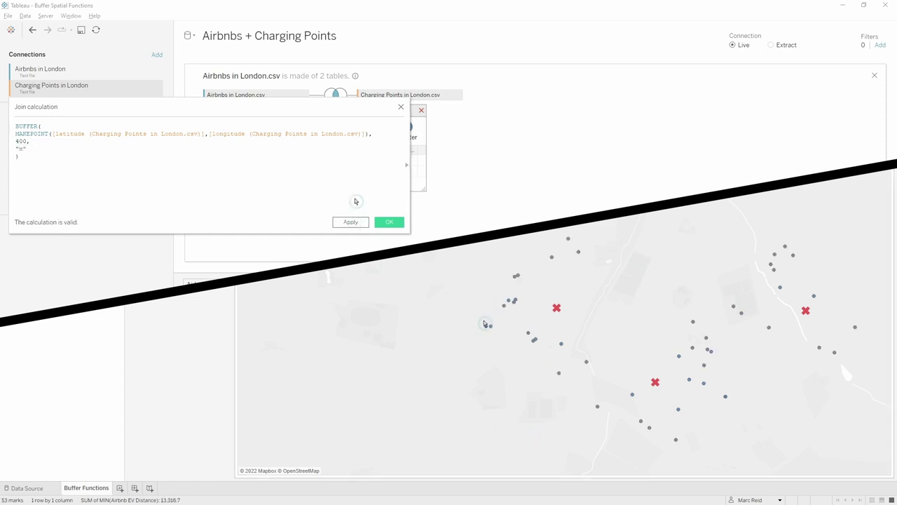
{"action": "left_click_drag", "start_coordinate": [654, 381], "coordinate": [708, 448]}
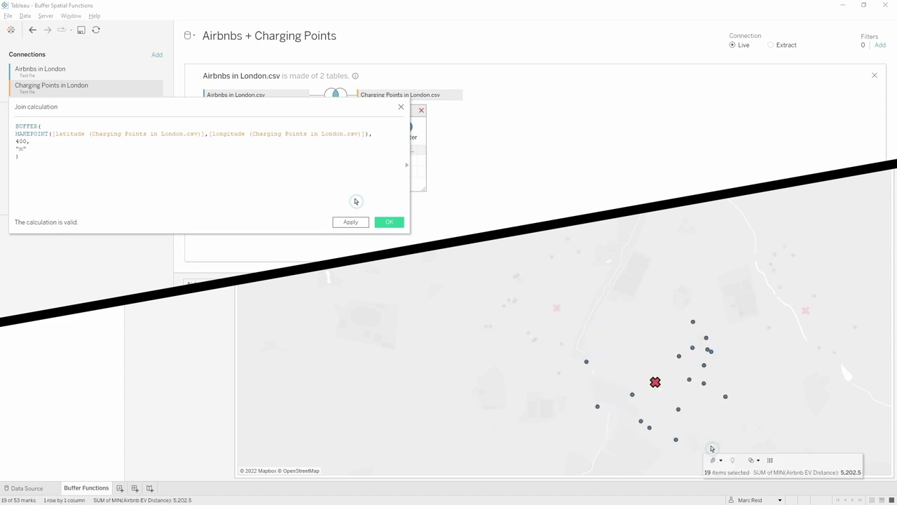
{"action": "left_click", "coordinate": [712, 448]}
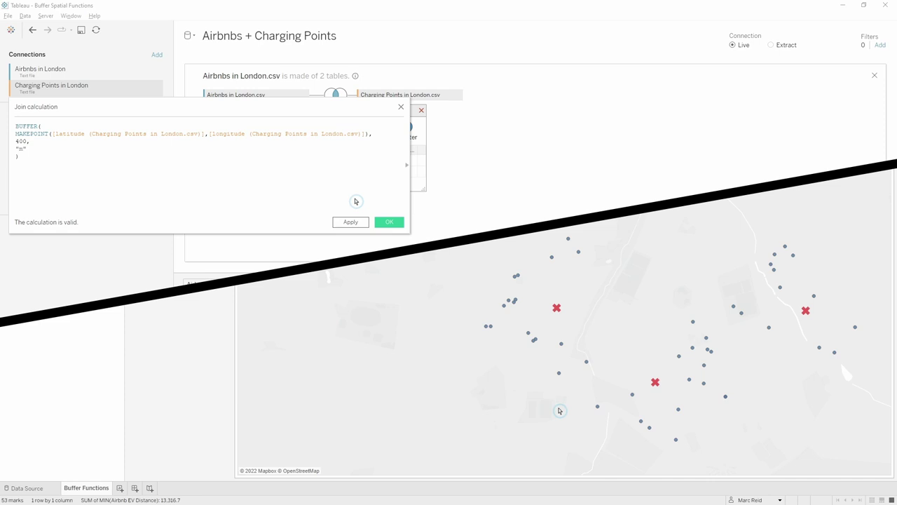
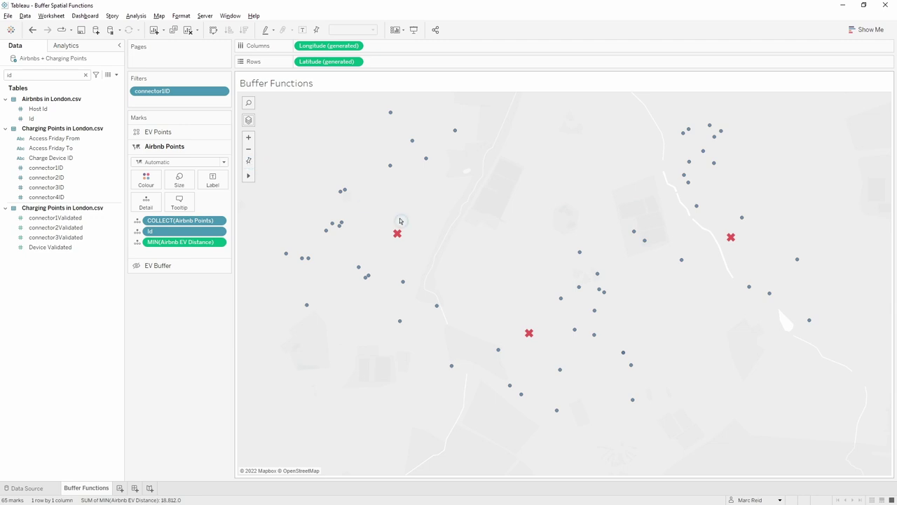
Step: Show the EV Buffer layer on the map again
{"action": "left_click", "coordinate": [136, 266]}
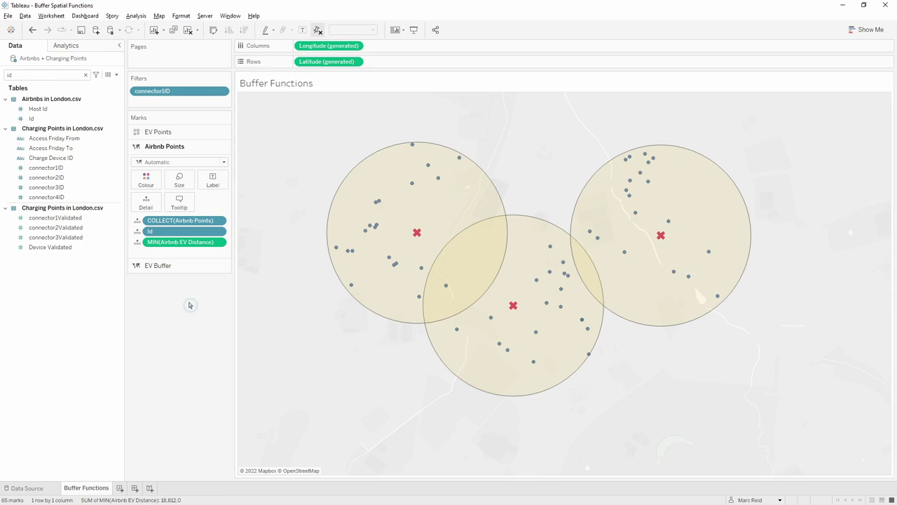
Step: Start a new parameter named p.distance with data type Integer and a current value of 500
{"action": "right_click", "coordinate": [84, 344]}
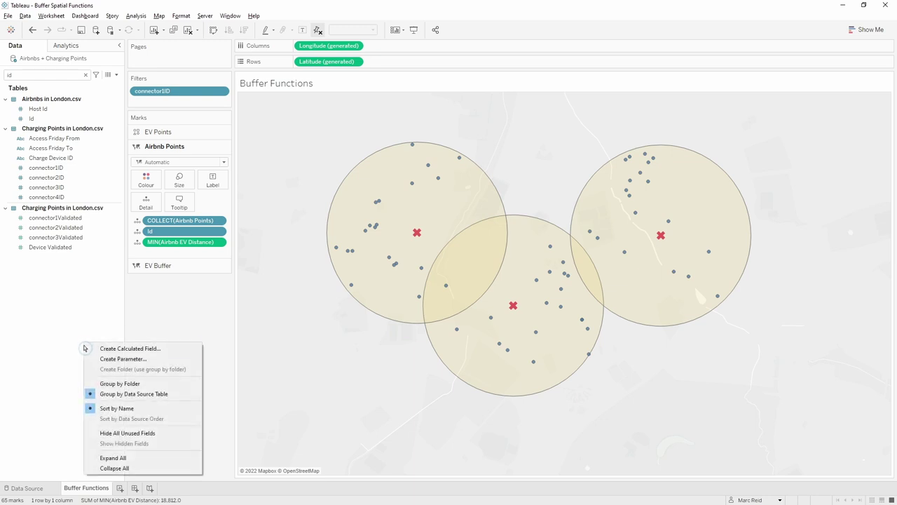
{"action": "left_click", "coordinate": [106, 356]}
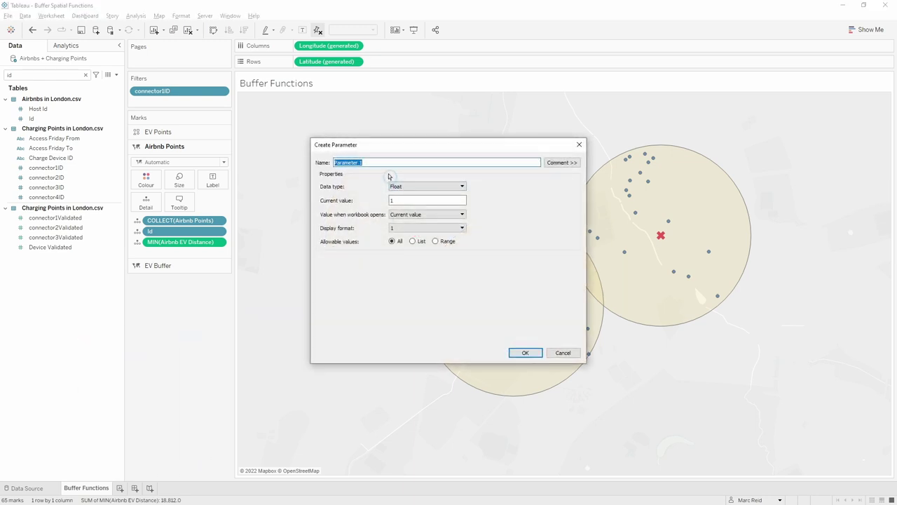
{"action": "type", "text": "p.distance"}
{"action": "left_click", "coordinate": [427, 186]}
{"action": "left_click", "coordinate": [420, 200]}
{"action": "left_click", "coordinate": [419, 201]}
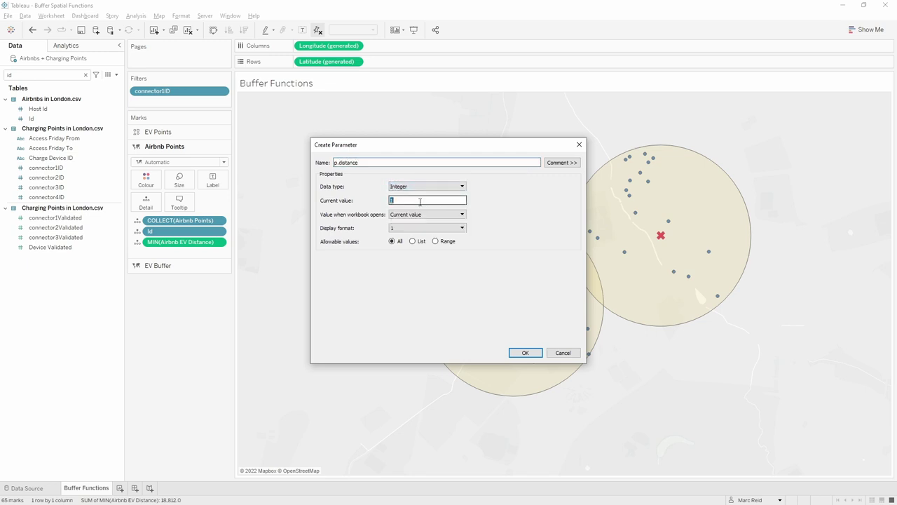
{"action": "type", "text": "500"}
Step: Restrict p.distance to a range from 50 to 500 with a fixed step size and create the parameter
{"action": "left_click", "coordinate": [435, 241]}
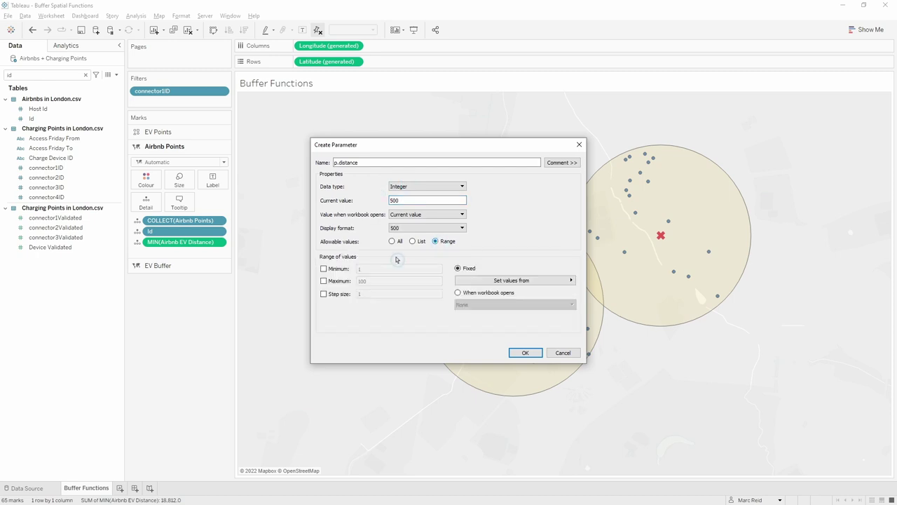
{"action": "left_click", "coordinate": [340, 269]}
{"action": "left_click", "coordinate": [358, 269]}
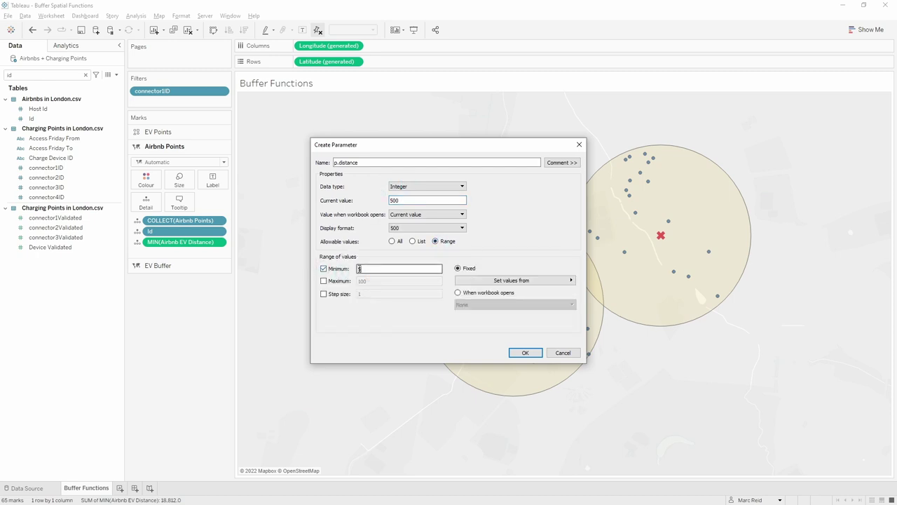
{"action": "key", "text": "Tab"}
{"action": "key", "text": "Tab"}
{"action": "key", "text": "space"}
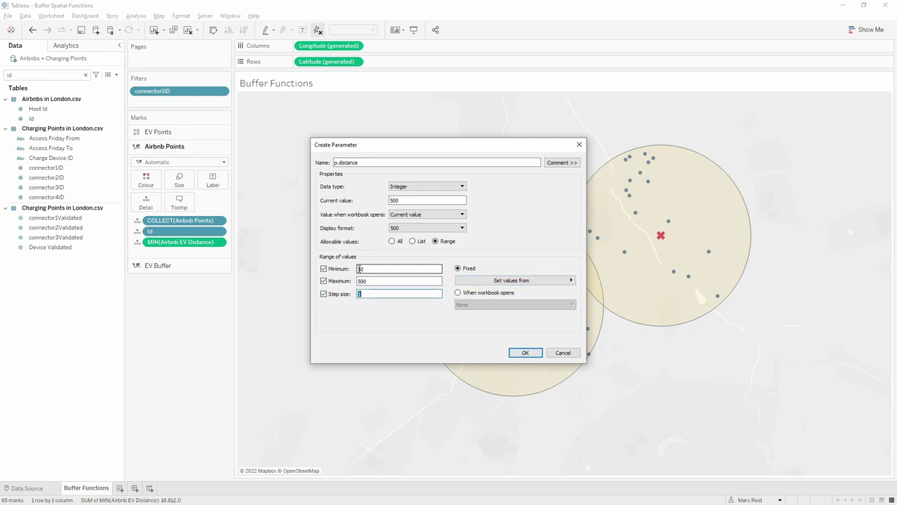
{"action": "key", "text": "Return"}
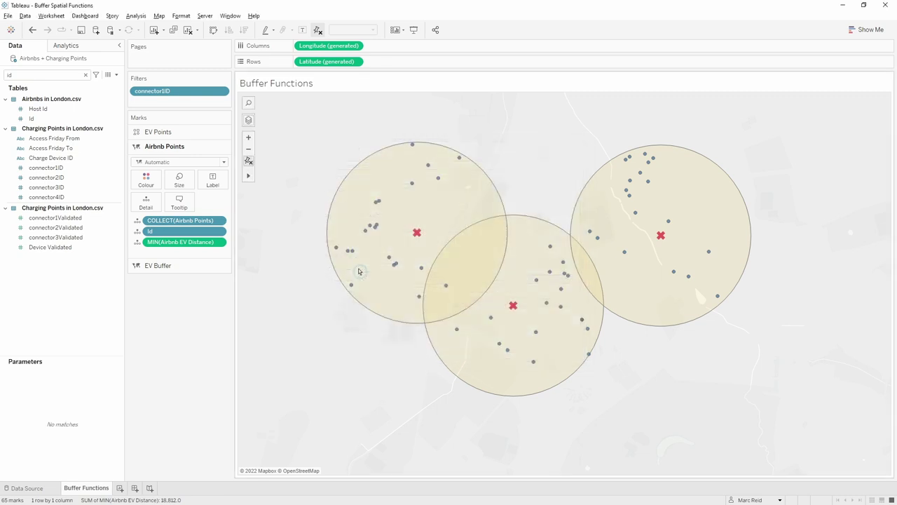
Step: Clear the field search and show the p.distance parameter control on the sheet
{"action": "left_click", "coordinate": [86, 74]}
{"action": "right_click", "coordinate": [40, 474]}
{"action": "left_click", "coordinate": [78, 318]}
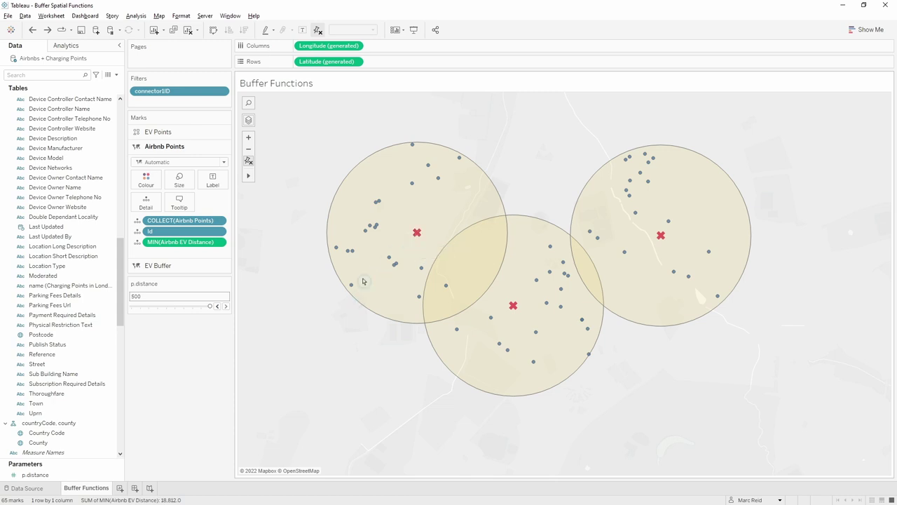
Step: Replace the fixed 500 in the EV Buffer calculation with the p.distance parameter
{"action": "left_click", "coordinate": [43, 74]}
{"action": "type", "text": "buf"}
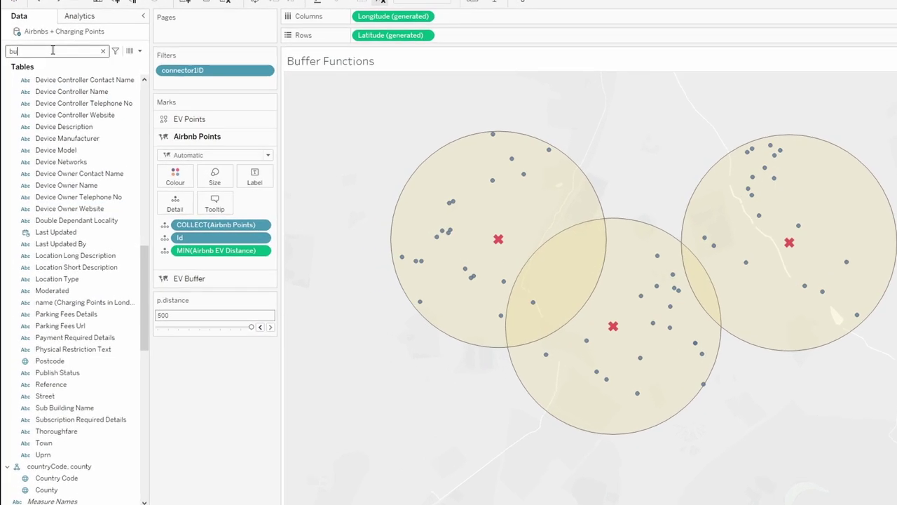
{"action": "left_click", "coordinate": [45, 105]}
{"action": "right_click", "coordinate": [45, 106]}
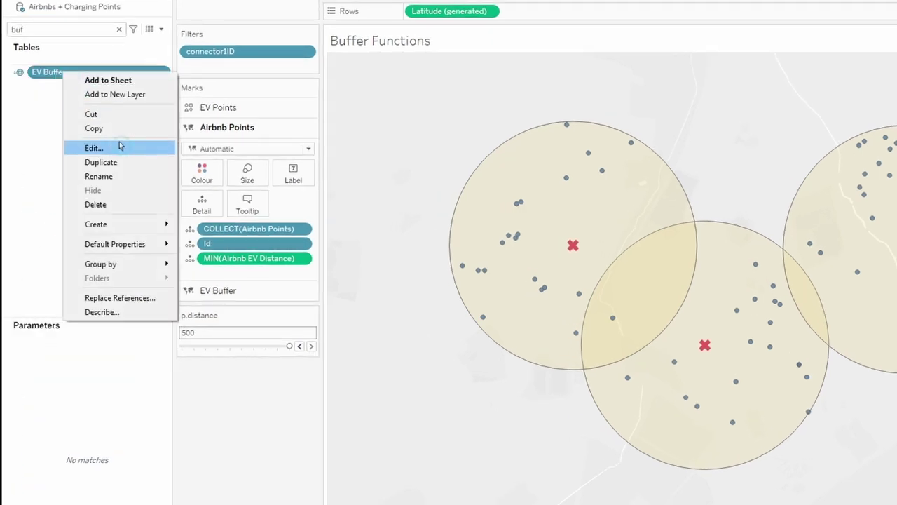
{"action": "left_click", "coordinate": [94, 148]}
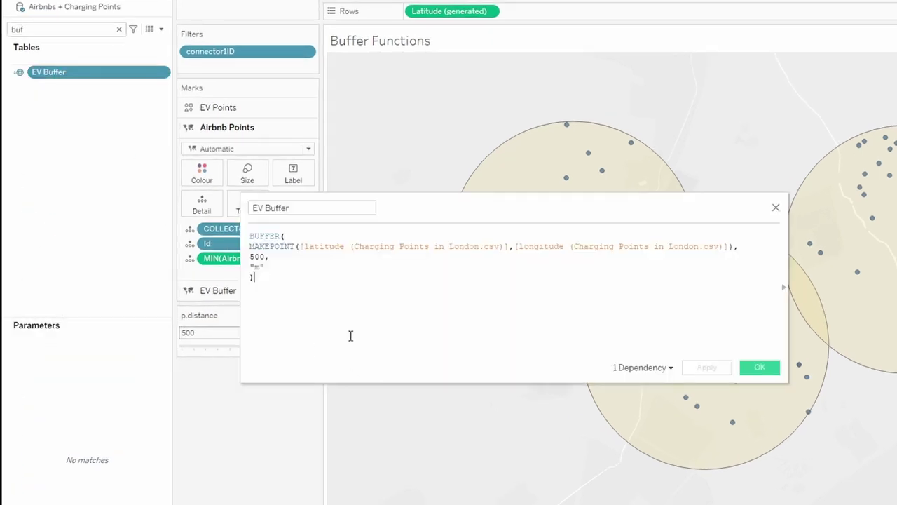
{"action": "left_click", "coordinate": [269, 257]}
{"action": "key", "text": "shift+Home"}
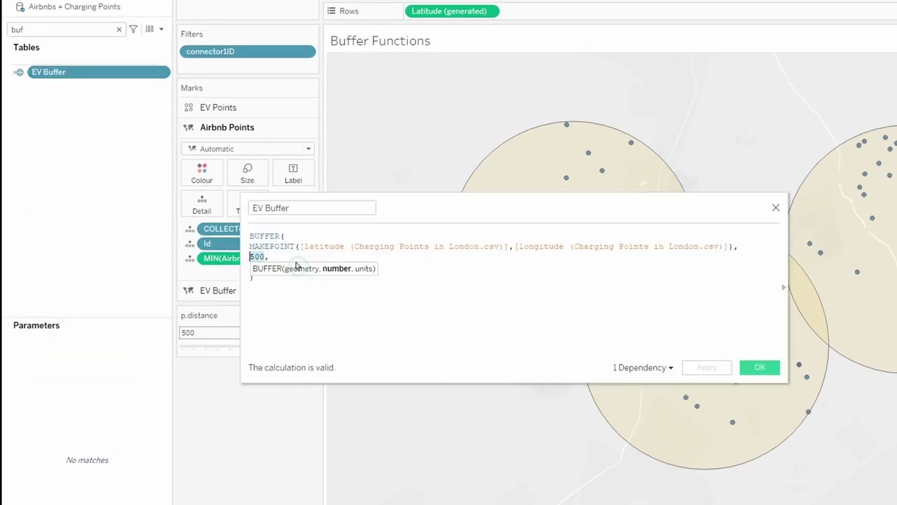
{"action": "type", "text": "p."}
{"action": "key", "text": "Return"}
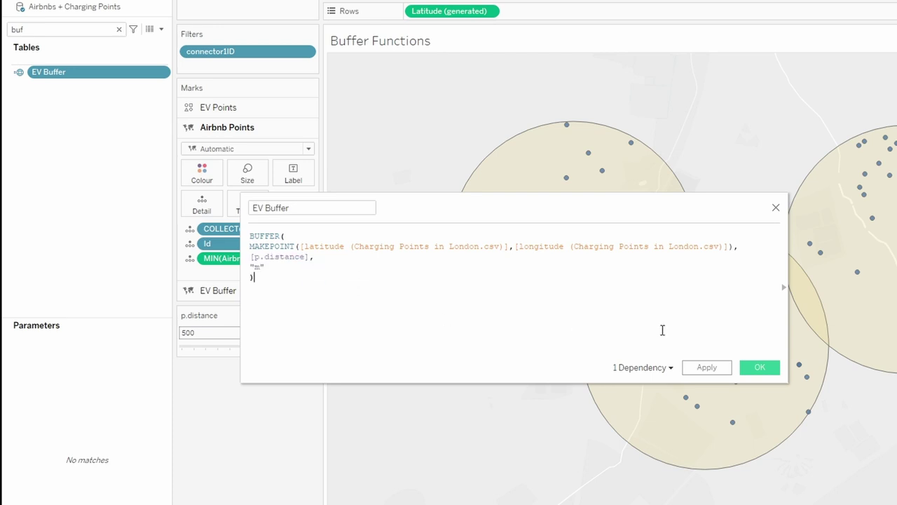
{"action": "left_click", "coordinate": [757, 368]}
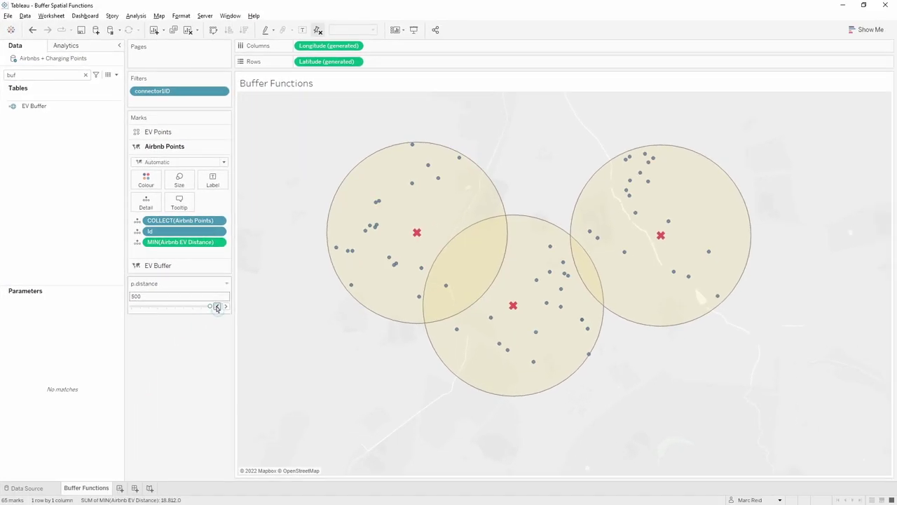
Step: Reduce the p.distance parameter to 300
{"action": "left_click", "coordinate": [218, 306]}
{"action": "left_click", "coordinate": [217, 307]}
{"action": "left_click", "coordinate": [218, 306]}
{"action": "left_click", "coordinate": [217, 306]}
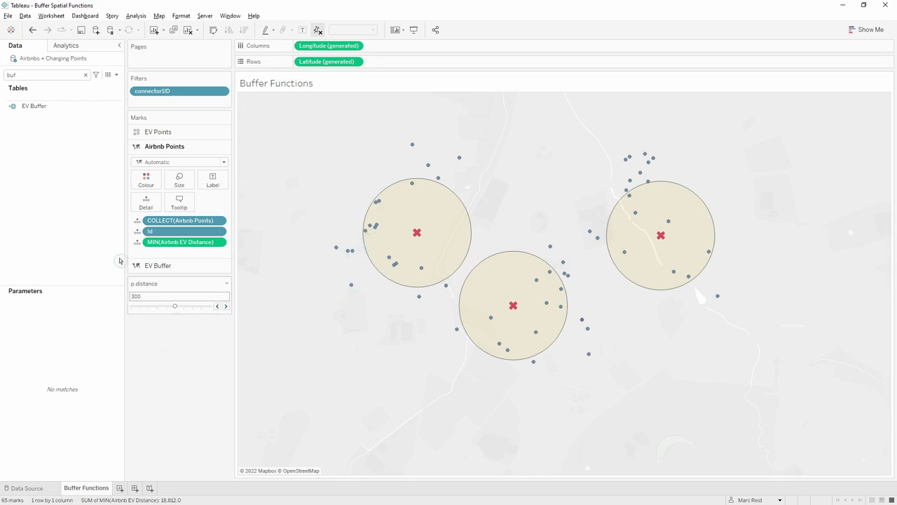
Step: Create a calculated field named "In range" with the formula [Airbnb EV Distance] <= [p.distance]
{"action": "left_click", "coordinate": [116, 74]}
{"action": "left_click", "coordinate": [70, 82]}
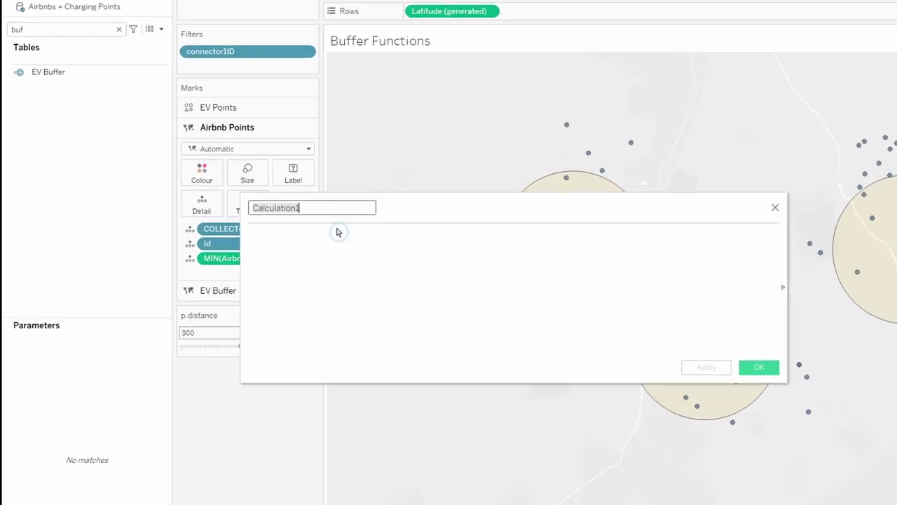
{"action": "key", "text": "BackSpace"}
{"action": "type", "text": "In range"}
{"action": "key", "text": "Tab"}
{"action": "type", "text": "Airb"}
{"action": "key", "text": "Return"}
{"action": "type", "text": "<= p.d"}
{"action": "key", "text": "Return"}
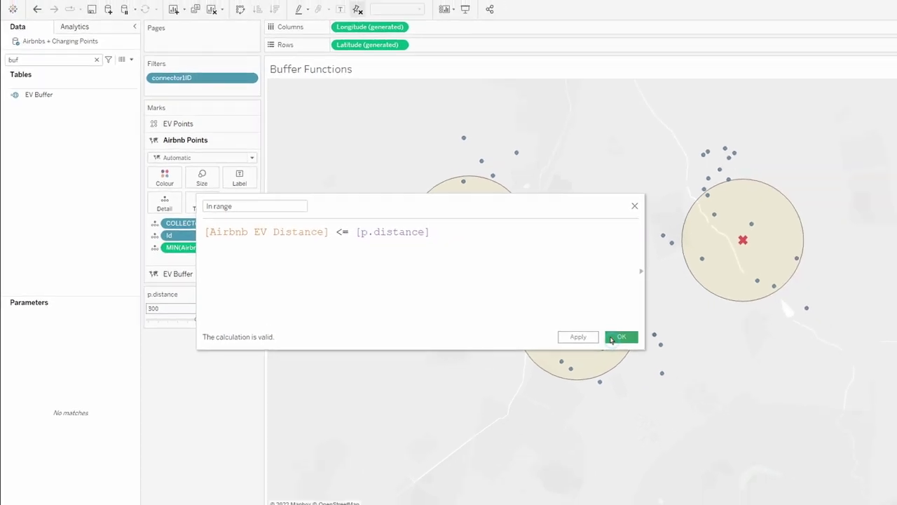
{"action": "left_click", "coordinate": [611, 338]}
Step: Colour the Airbnb Points layer by In range and set the False colour to light grey #d5d5d5
{"action": "type", "text": "in r"}
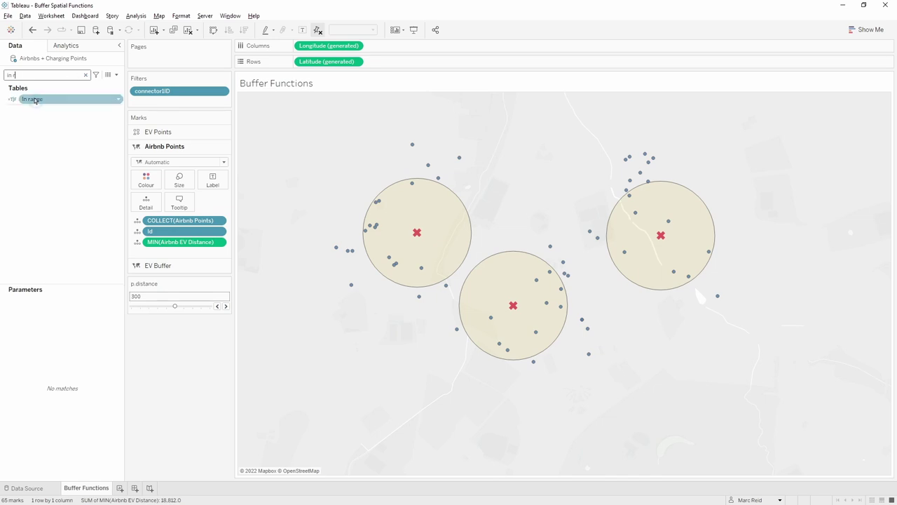
{"action": "left_click_drag", "start_coordinate": [35, 101], "coordinate": [144, 180]}
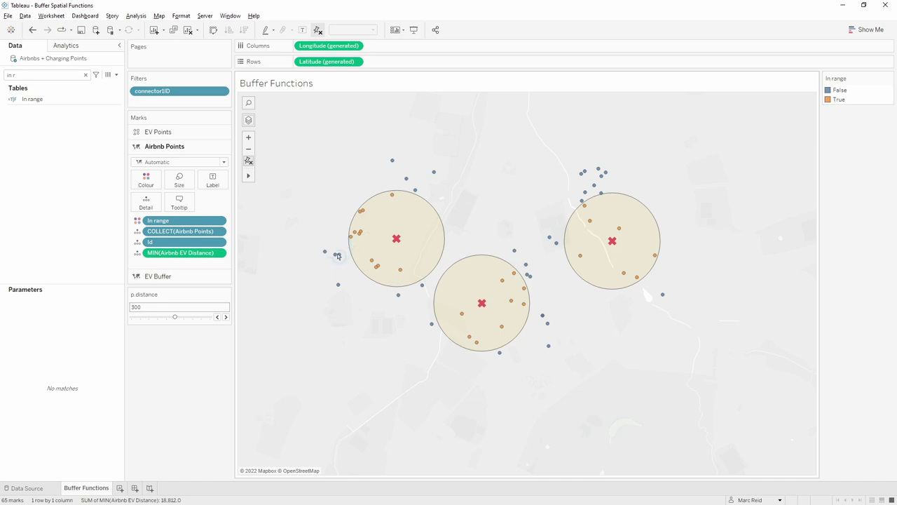
{"action": "left_click", "coordinate": [145, 179]}
{"action": "left_click", "coordinate": [173, 209]}
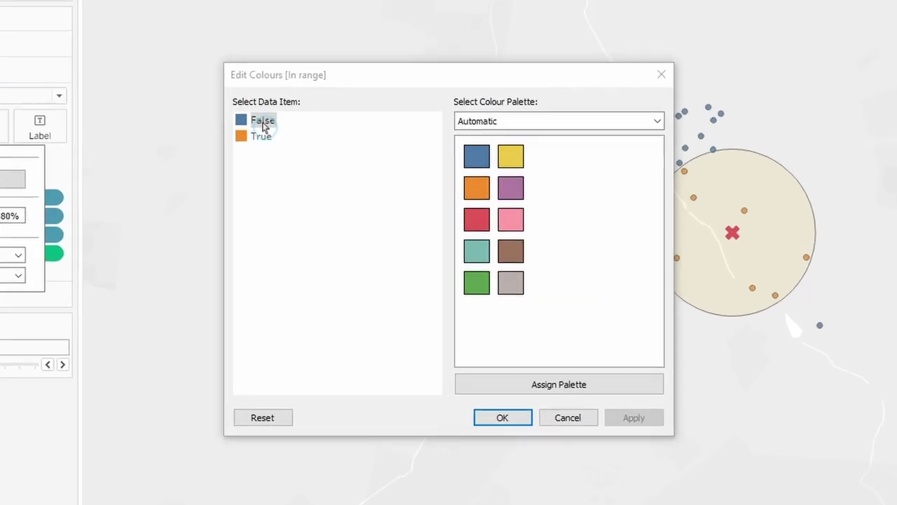
{"action": "double_click", "coordinate": [340, 176]}
{"action": "left_click_drag", "start_coordinate": [529, 248], "coordinate": [543, 280]}
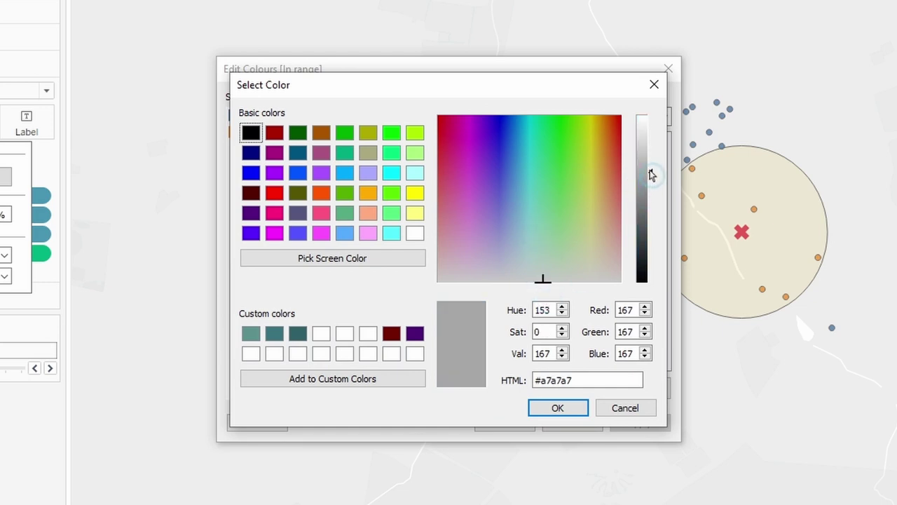
{"action": "left_click", "coordinate": [647, 150]}
{"action": "left_click_drag", "start_coordinate": [646, 150], "coordinate": [647, 143]}
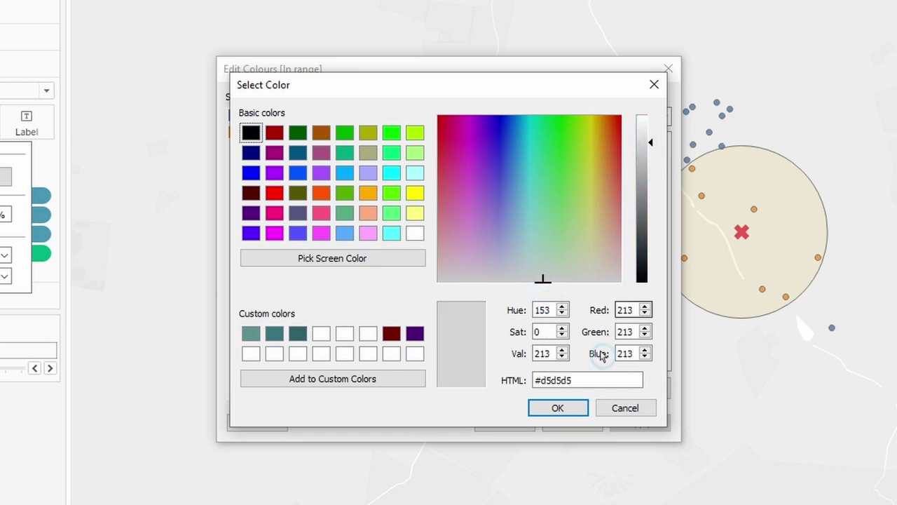
{"action": "left_click", "coordinate": [575, 408]}
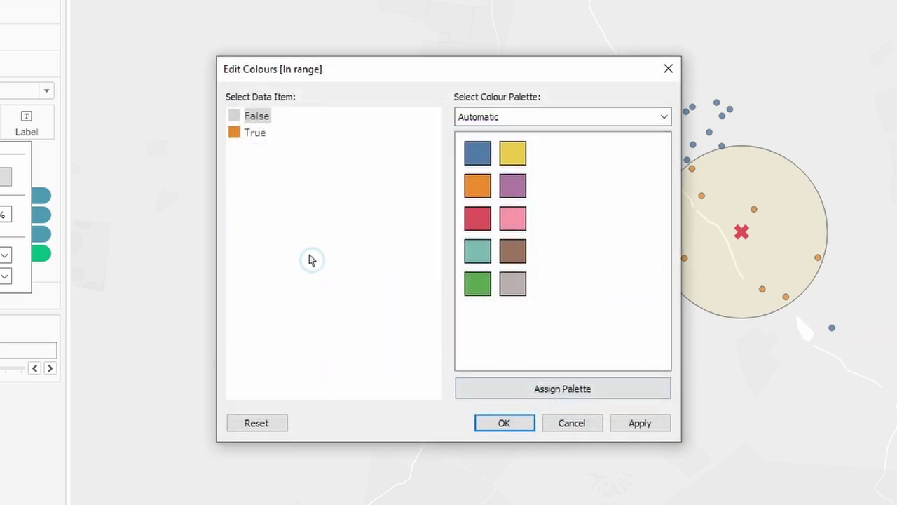
Step: Set the True colour of In range to a strong blue-violet and apply the colours
{"action": "double_click", "coordinate": [238, 132]}
{"action": "left_click_drag", "start_coordinate": [499, 184], "coordinate": [502, 131]}
{"action": "left_click", "coordinate": [560, 410]}
{"action": "left_click", "coordinate": [526, 423]}
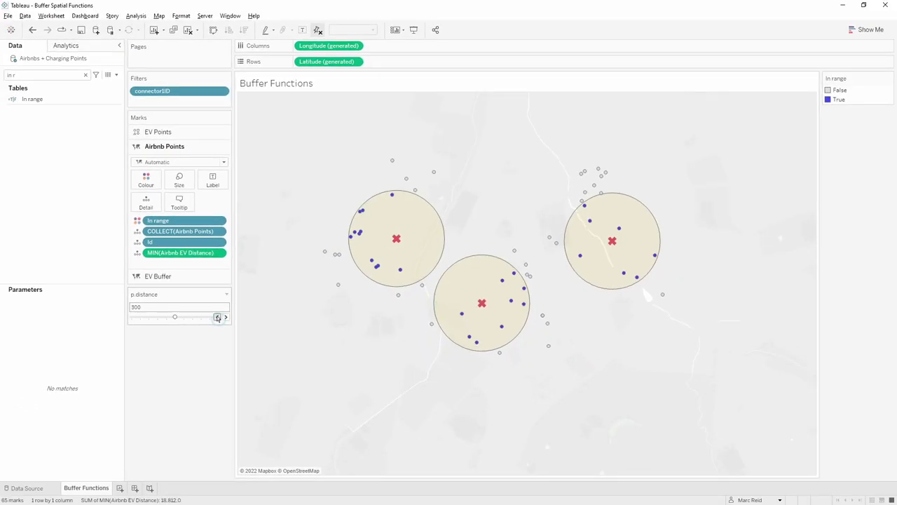
Step: Try different buffer distances by lowering p.distance to 200 and raising it to 450
{"action": "left_click", "coordinate": [217, 317]}
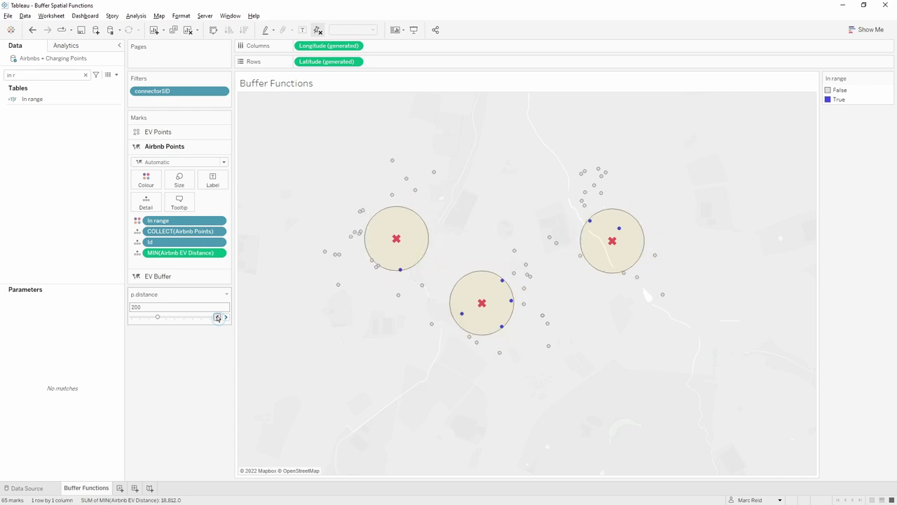
{"action": "left_click", "coordinate": [224, 317]}
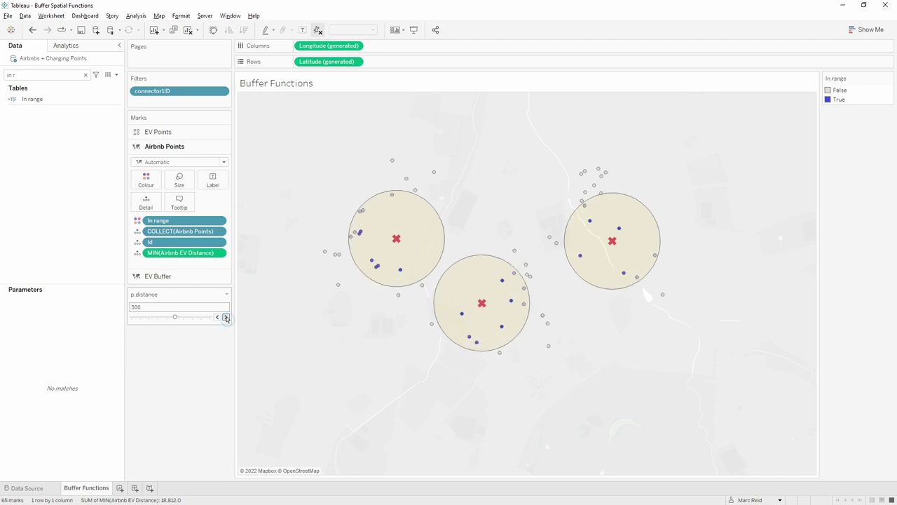
{"action": "left_click", "coordinate": [226, 318]}
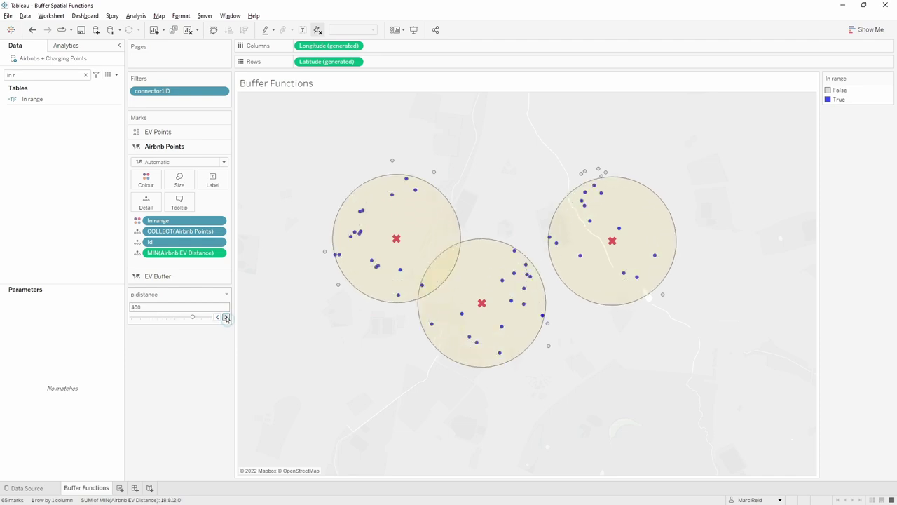
{"action": "left_click", "coordinate": [226, 318]}
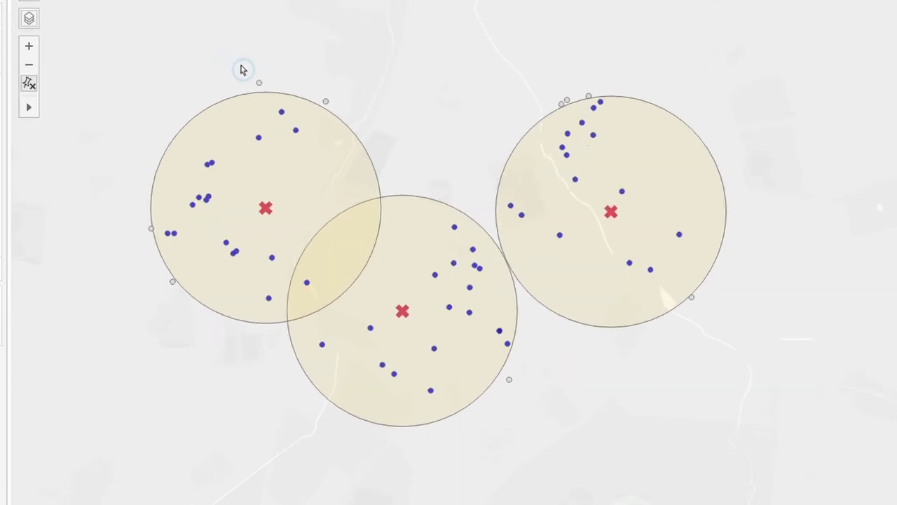
Step: View the full data for two Airbnbs at the western buffer's upper edge, one inside and one outside, keeping the map points visible
{"action": "left_click_drag", "start_coordinate": [244, 64], "coordinate": [290, 124]}
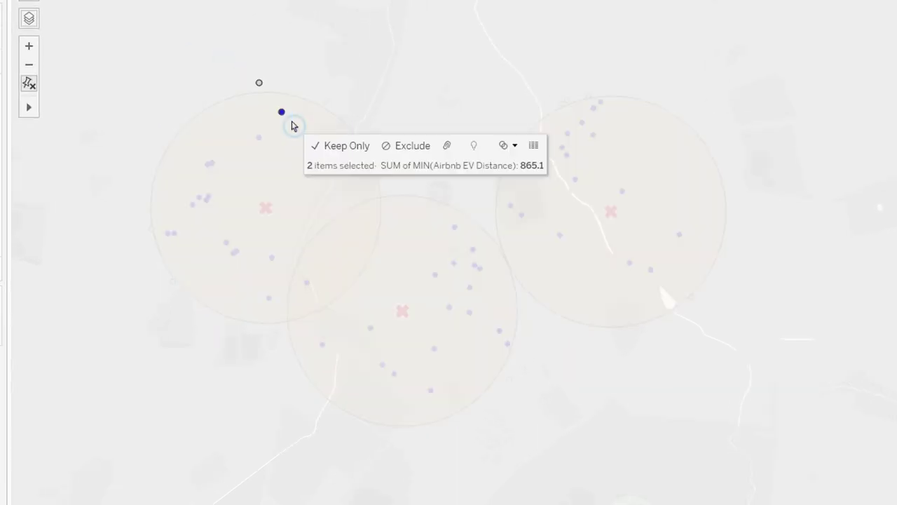
{"action": "left_click", "coordinate": [533, 147]}
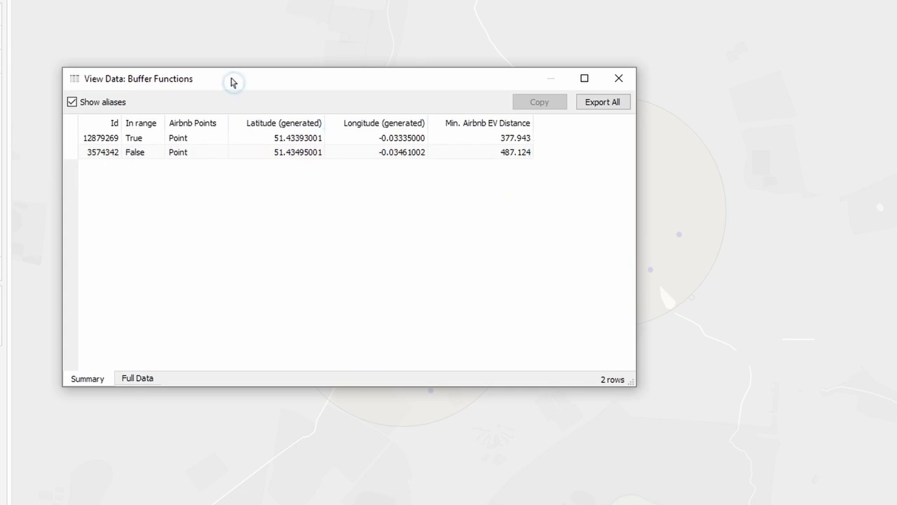
{"action": "left_click_drag", "start_coordinate": [229, 82], "coordinate": [230, 184]}
{"action": "left_click", "coordinate": [129, 478]}
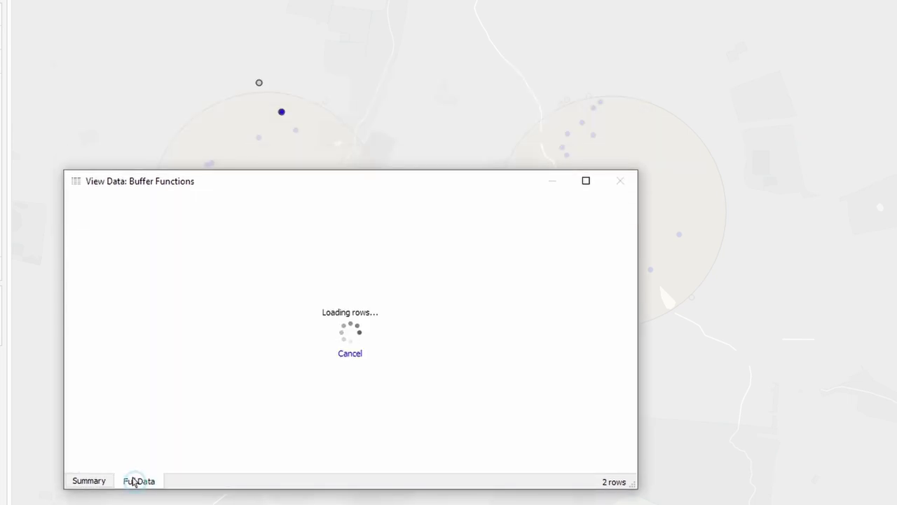
{"action": "left_click_drag", "start_coordinate": [635, 487], "coordinate": [896, 472]}
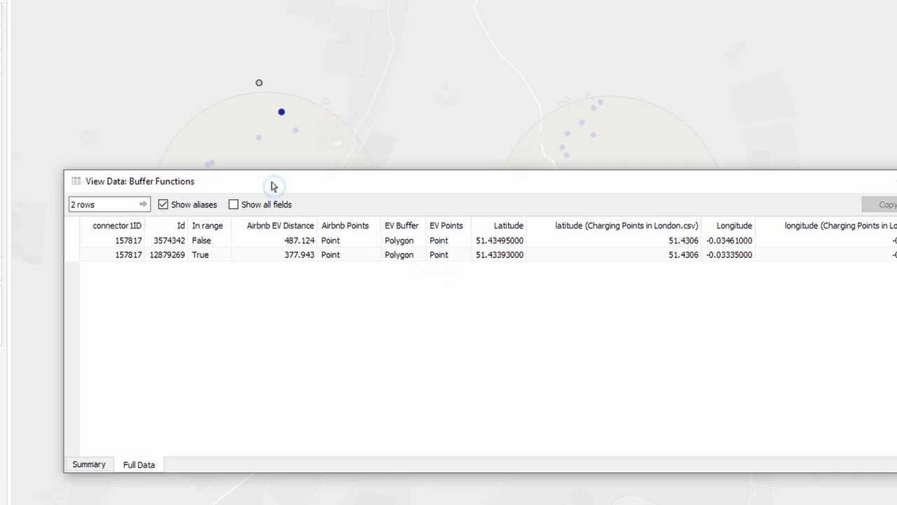
{"action": "left_click_drag", "start_coordinate": [273, 186], "coordinate": [264, 296]}
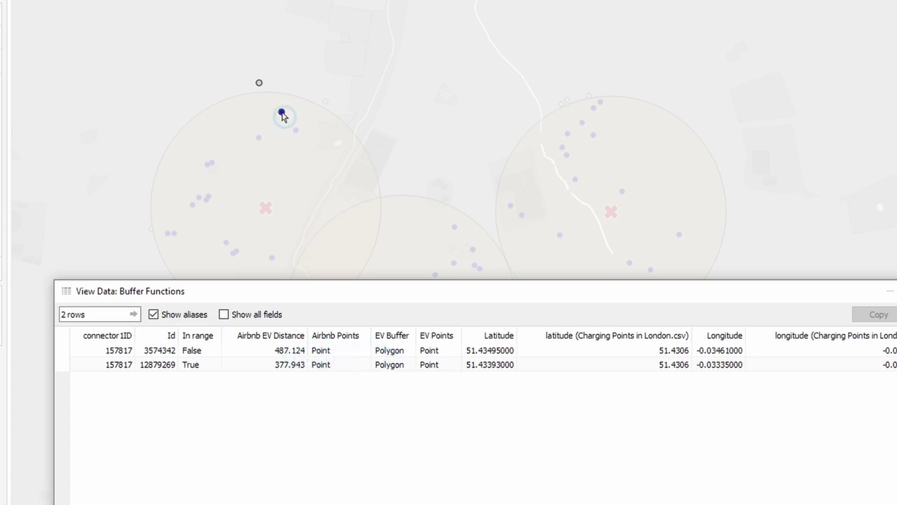
Step: Compare the Airbnb Points, EV Points, Airbnb EV Distance and In range values of the two selected Airbnbs
{"action": "left_click", "coordinate": [325, 367]}
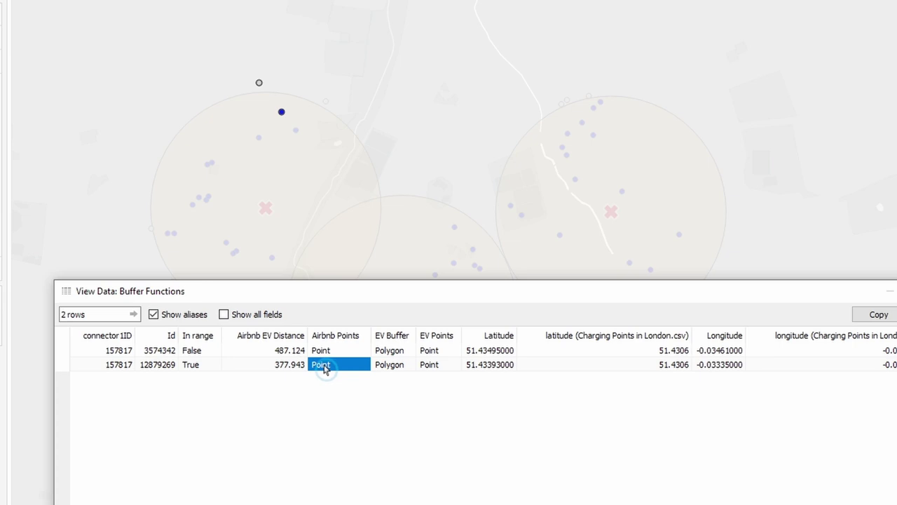
{"action": "left_click", "coordinate": [424, 368], "text": "ctrl"}
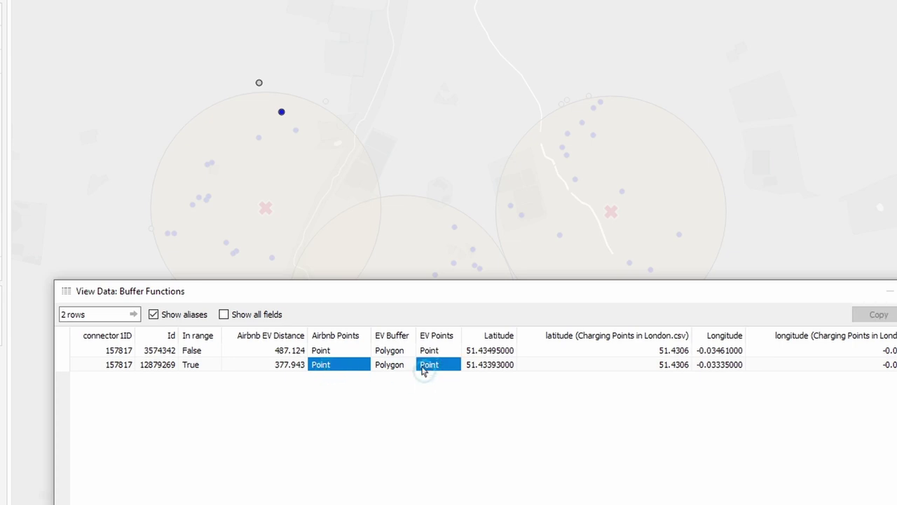
{"action": "left_click", "coordinate": [284, 366], "text": "ctrl"}
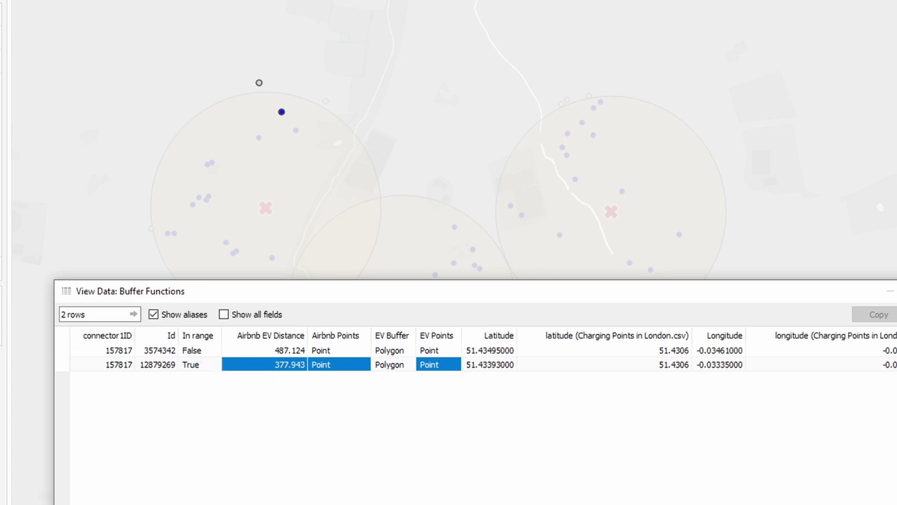
{"action": "left_click", "coordinate": [288, 376]}
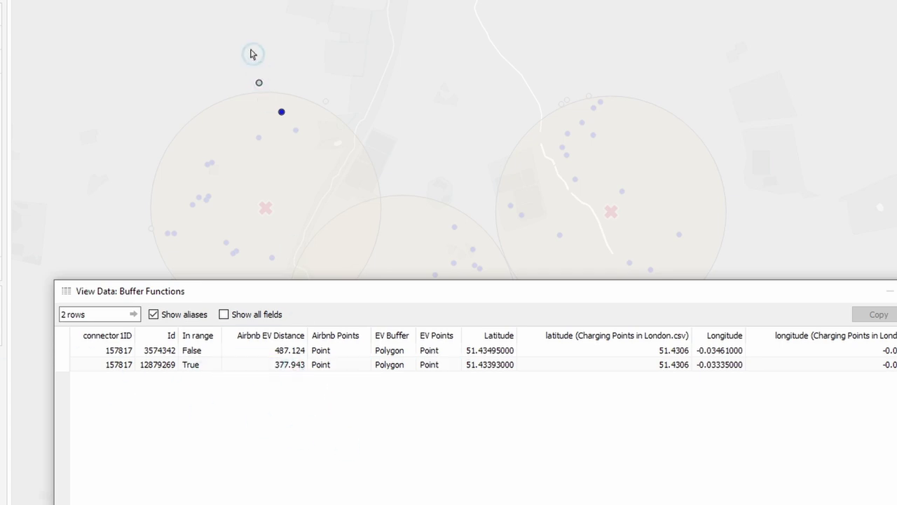
{"action": "left_click", "coordinate": [326, 350]}
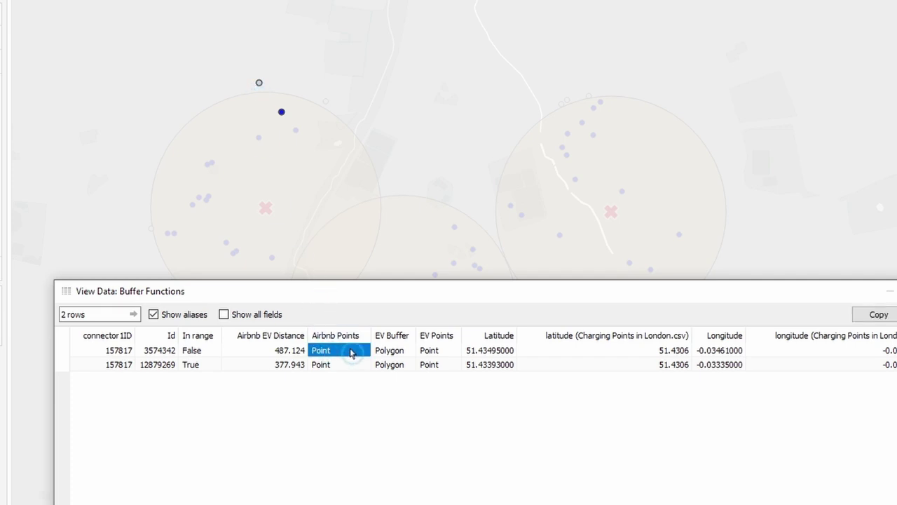
{"action": "left_click", "coordinate": [429, 350], "text": "ctrl"}
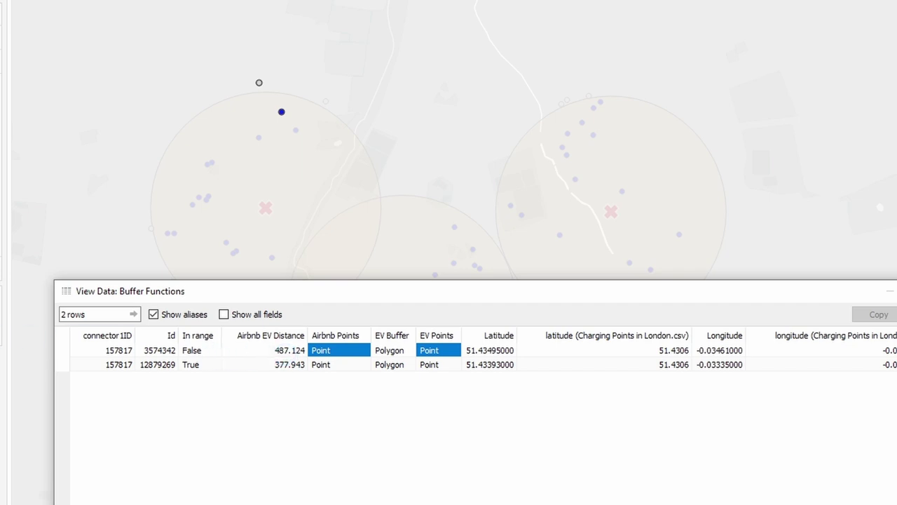
{"action": "left_click", "coordinate": [203, 352]}
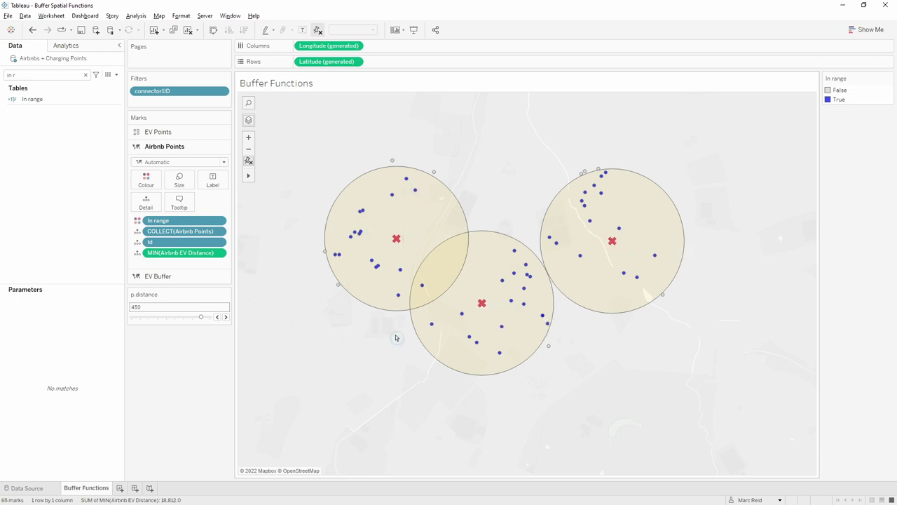
Step: Reduce p.distance to 200 to check the in-range colouring, and set it to 400
{"action": "left_click", "coordinate": [217, 317]}
{"action": "left_click", "coordinate": [218, 317]}
{"action": "left_click", "coordinate": [217, 317]}
{"action": "left_click", "coordinate": [218, 317]}
{"action": "left_click", "coordinate": [217, 316]}
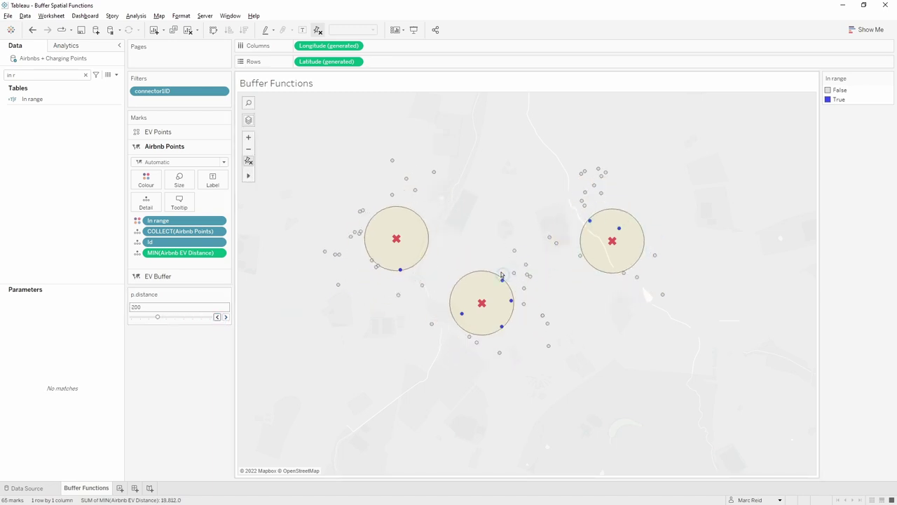
{"action": "left_click", "coordinate": [192, 318]}
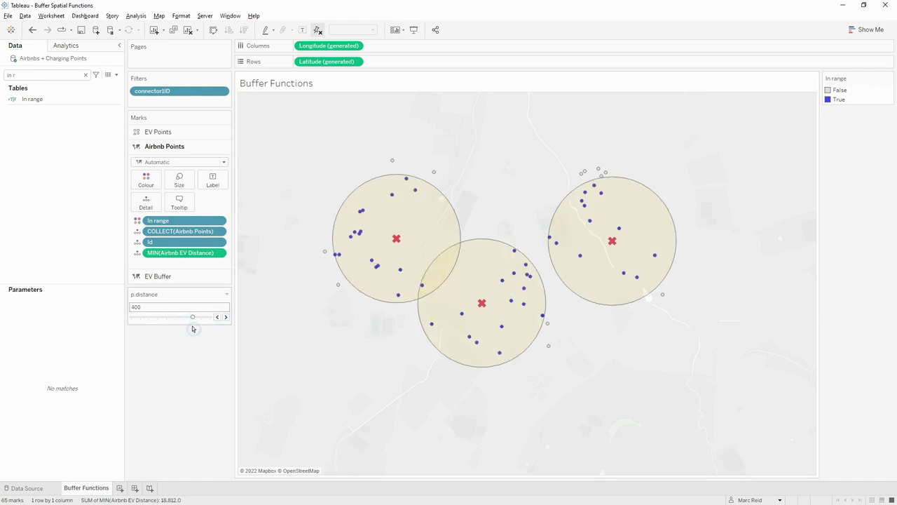
Step: Start a calculated field named "Total in range" with the formula COUNT( IF [In range] THEN [Id] END )
{"action": "key", "text": "alt+a"}
{"action": "key", "text": "c"}
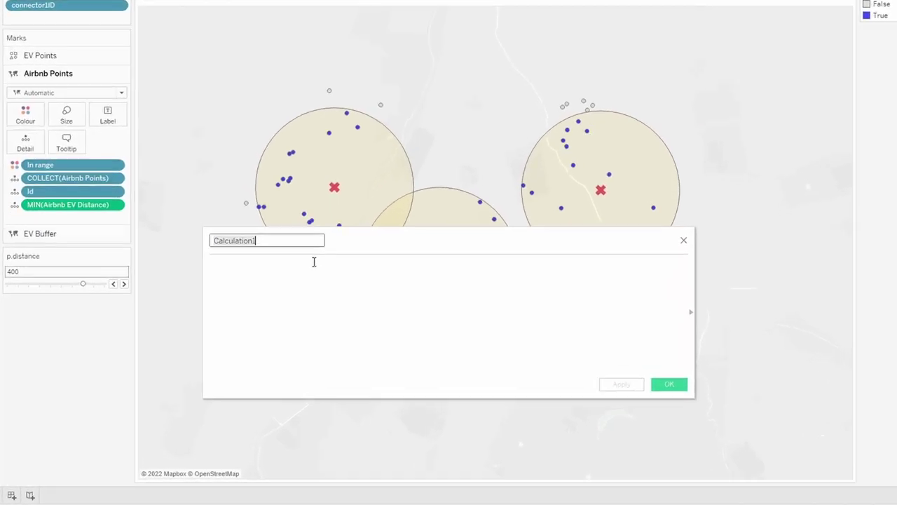
{"action": "type", "text": "Total in range"}
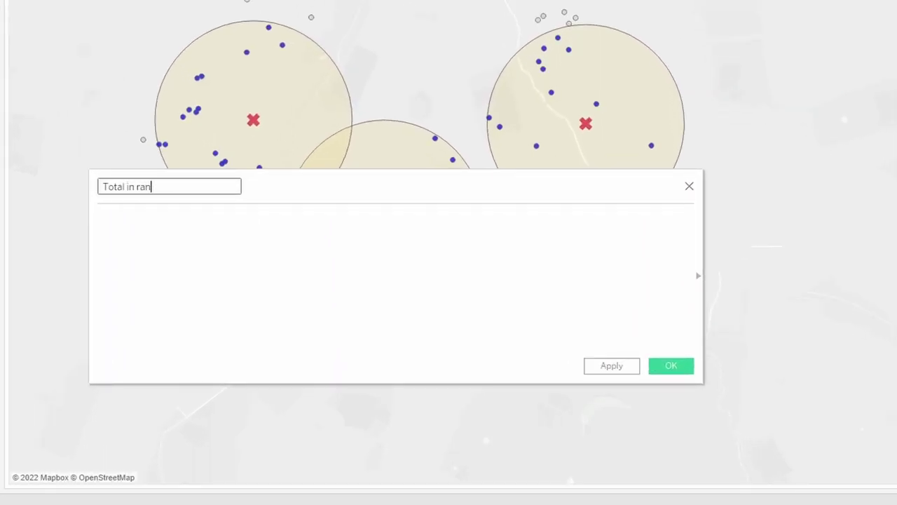
{"action": "key", "text": "Tab"}
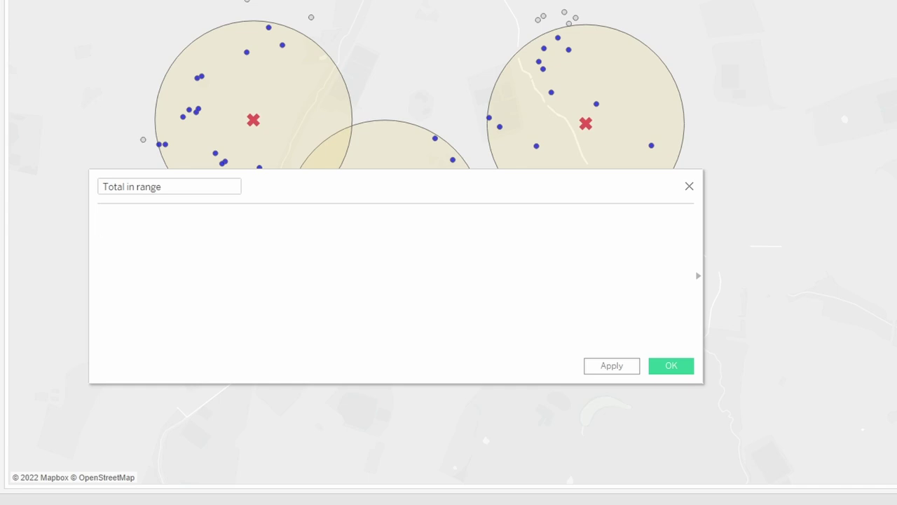
{"action": "type", "text": "COUNT( IF [In range] THEN [Id] END"}
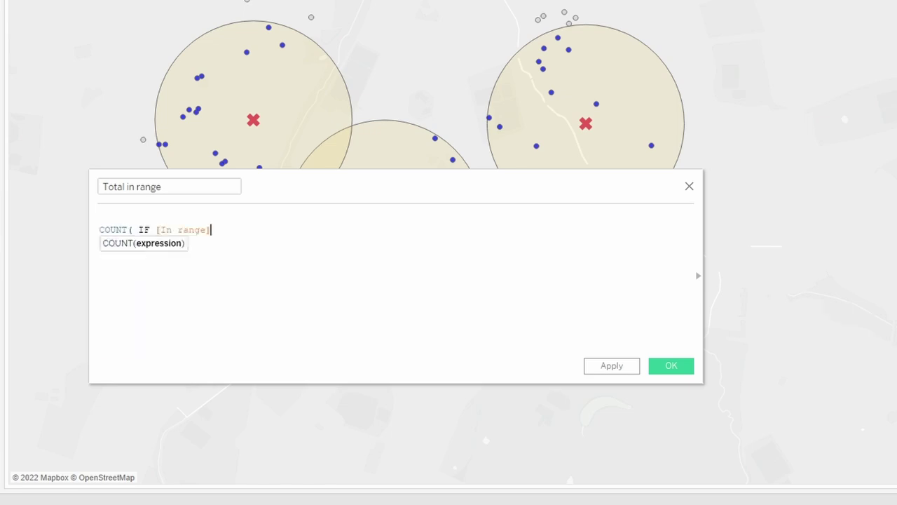
{"action": "scroll", "coordinate": [218, 304], "scroll_direction": "up", "scroll_amount": 2}
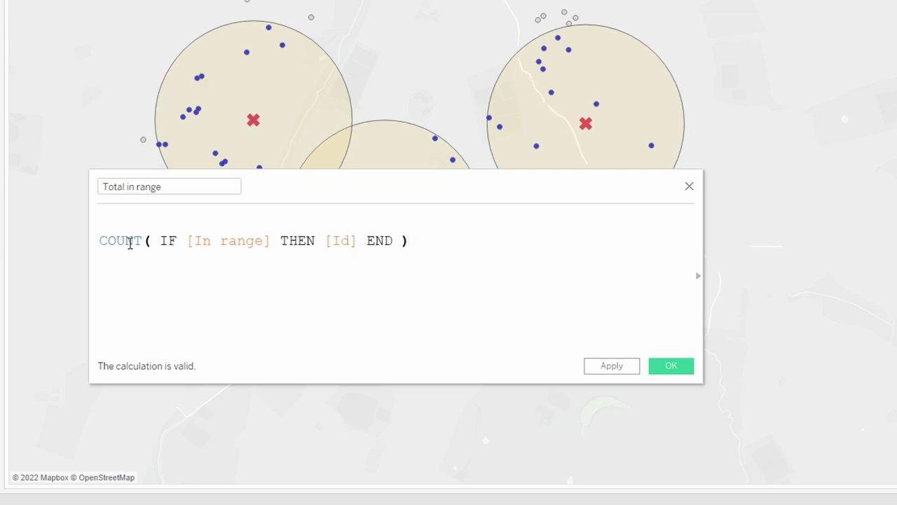
Step: Wrap the Total in range count in a level-of-detail expression, { FIXED [connector1ID]: ... }, to count per charging point
{"action": "left_click_drag", "start_coordinate": [168, 221], "coordinate": [167, 330]}
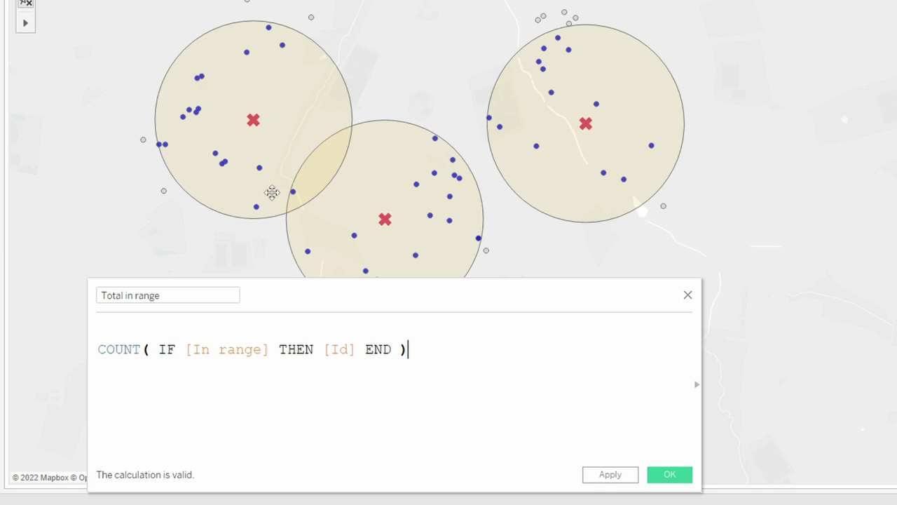
{"action": "mouse_move", "coordinate": [247, 122]}
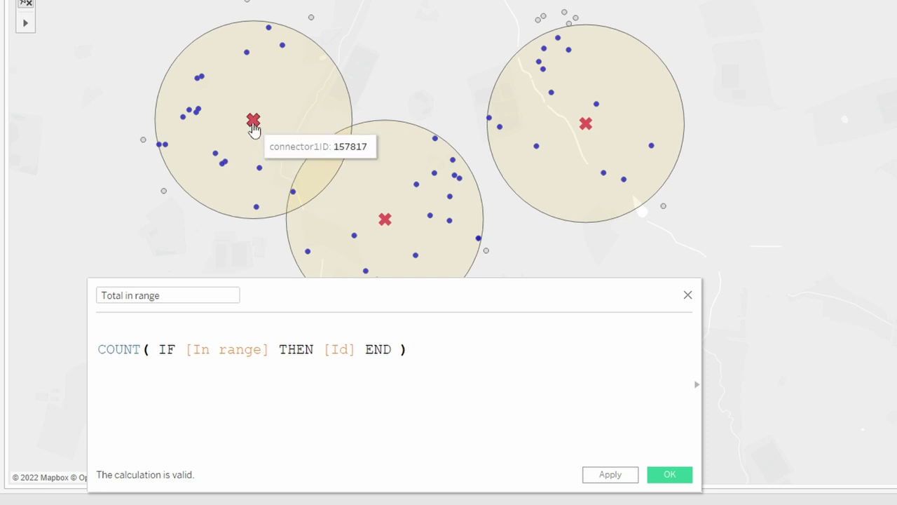
{"action": "key", "text": "ctrl+Home"}
{"action": "key", "text": "Return"}
{"action": "key", "text": "Up"}
{"action": "type", "text": "{ FIXED [connector1ID]:"}
{"action": "key", "text": "ctrl+End"}
{"action": "key", "text": "Return"}
{"action": "type", "text": "}"}
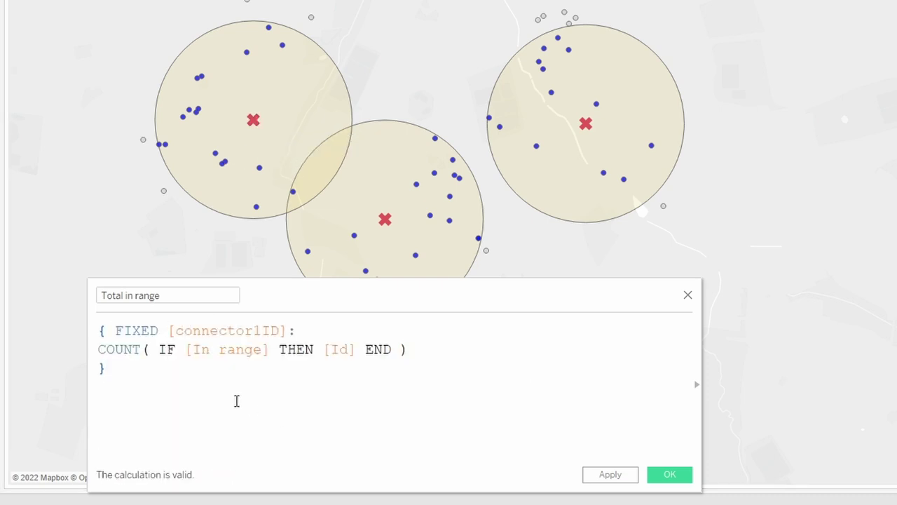
Step: Check the FIXED scope, COUNT, Id and In range parts of the Total in range formula, and save the calculated field
{"action": "left_click_drag", "start_coordinate": [117, 329], "coordinate": [296, 329]}
{"action": "double_click", "coordinate": [123, 349]}
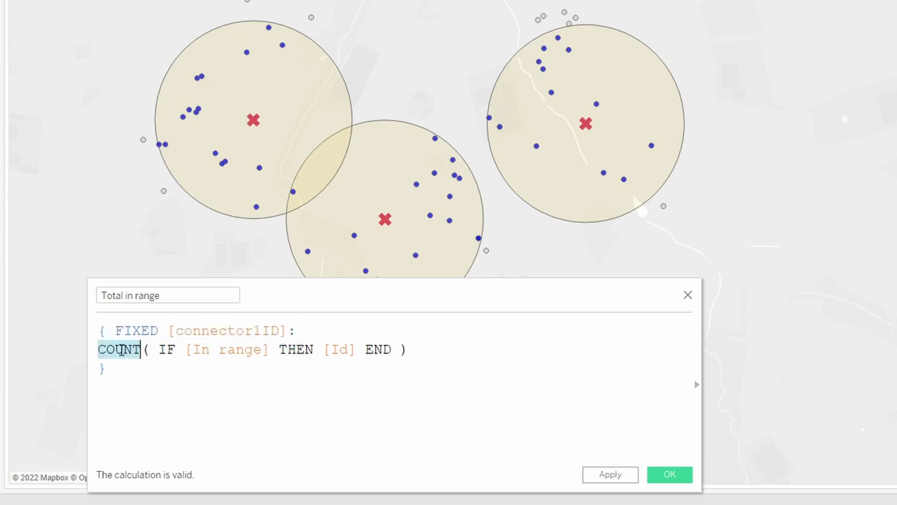
{"action": "left_click", "coordinate": [337, 349]}
{"action": "double_click", "coordinate": [336, 349]}
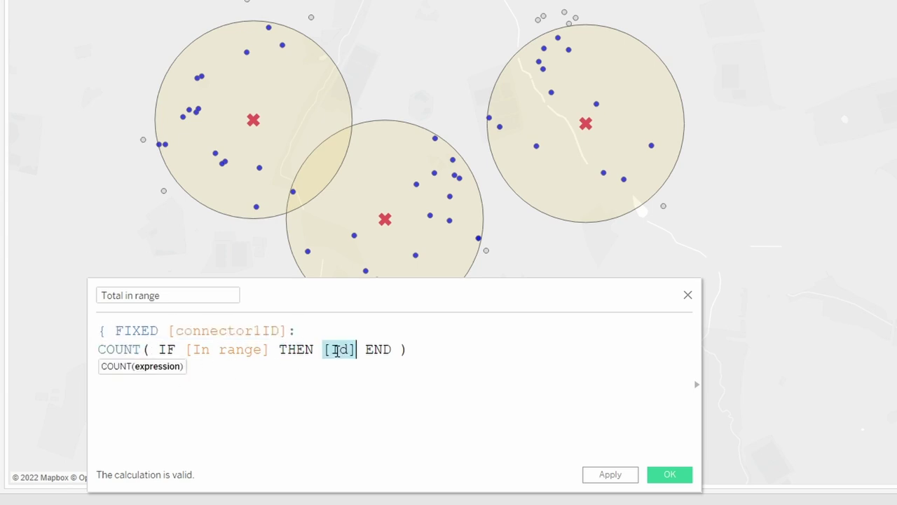
{"action": "double_click", "coordinate": [238, 350]}
{"action": "left_click", "coordinate": [280, 393]}
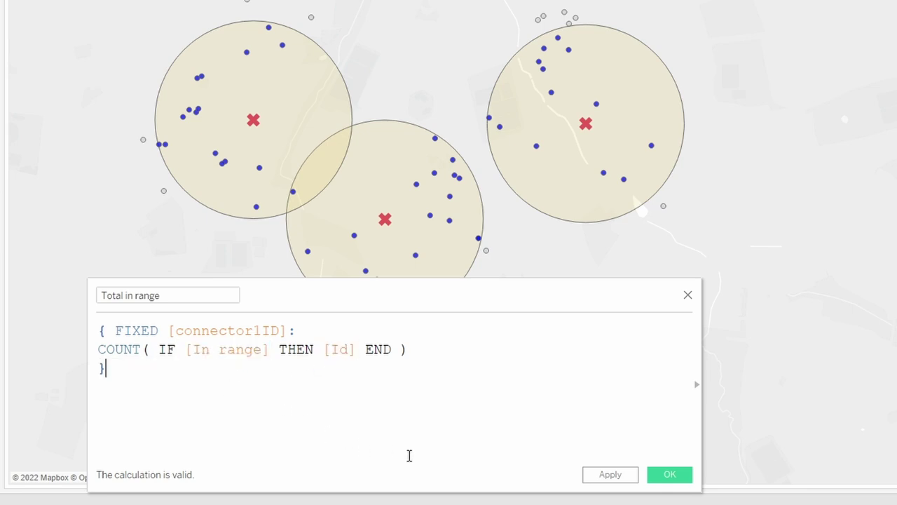
{"action": "left_click", "coordinate": [670, 475]}
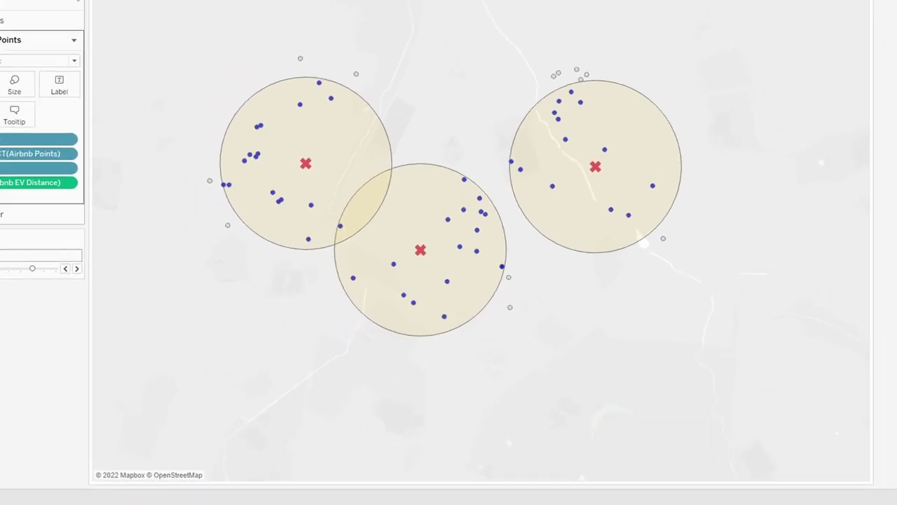
Step: Label the EV Points layer's marks with Total in range and set the label font size to 22
{"action": "left_click", "coordinate": [7, 22]}
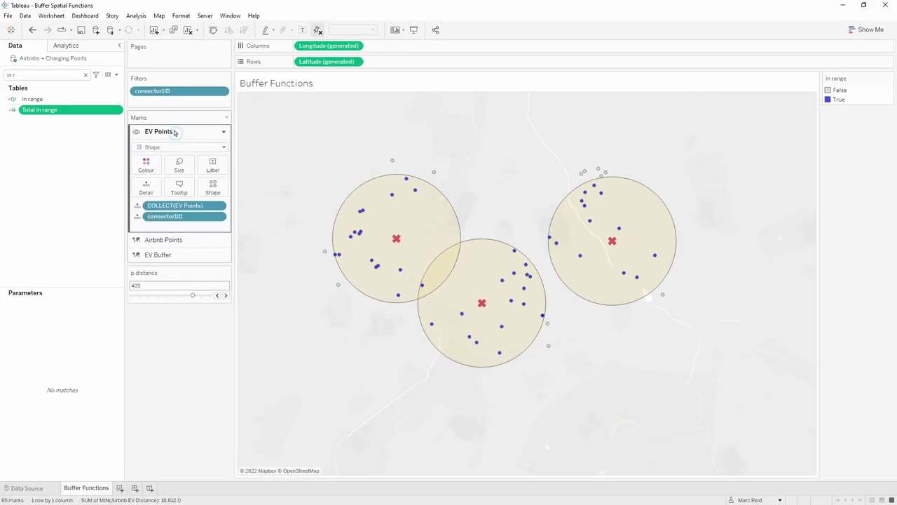
{"action": "left_click_drag", "start_coordinate": [53, 111], "coordinate": [212, 165]}
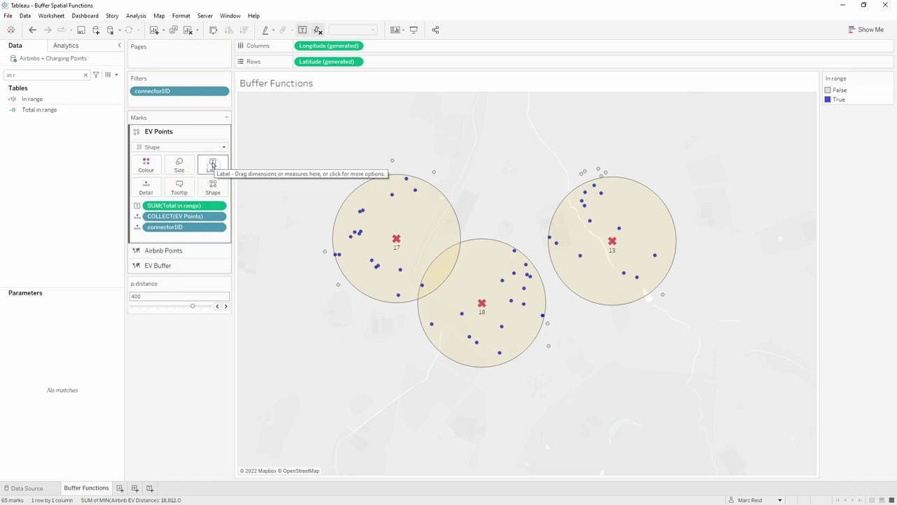
{"action": "left_click", "coordinate": [212, 165]}
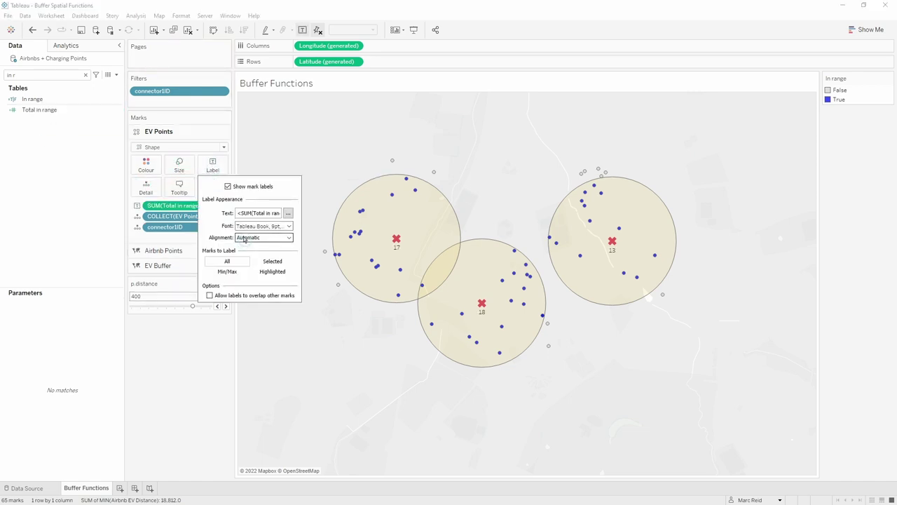
{"action": "left_click", "coordinate": [256, 226]}
{"action": "left_click", "coordinate": [258, 250]}
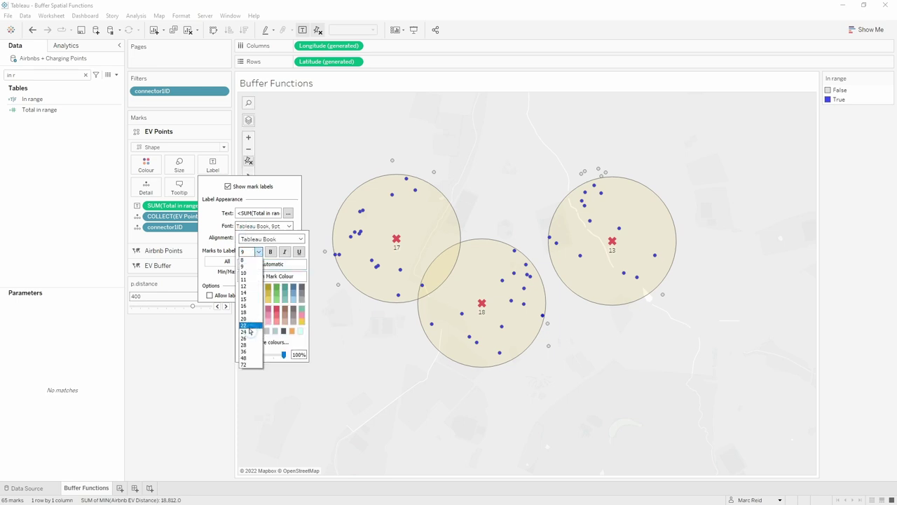
{"action": "left_click", "coordinate": [249, 325]}
{"action": "left_click", "coordinate": [386, 344]}
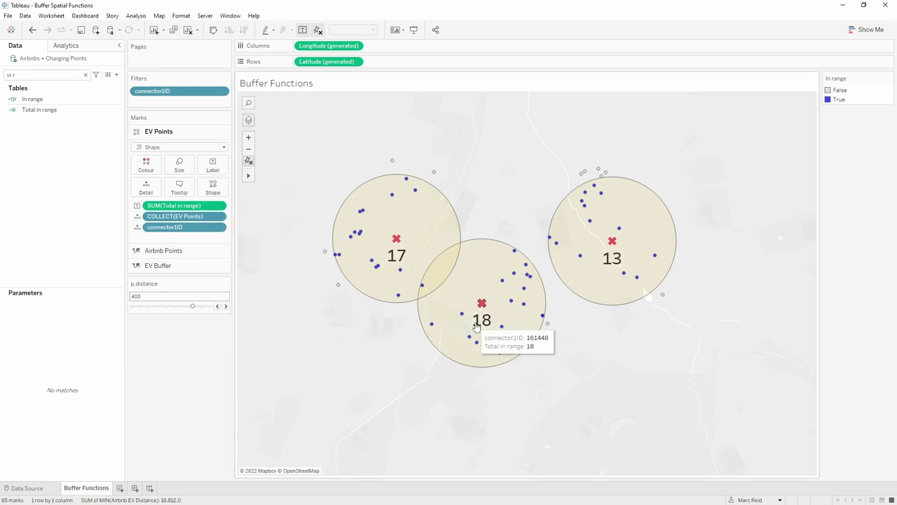
Step: Lower p.distance stepwise to 150 and raise it again through 250 to check how the in-range count labels respond
{"action": "left_click", "coordinate": [217, 307]}
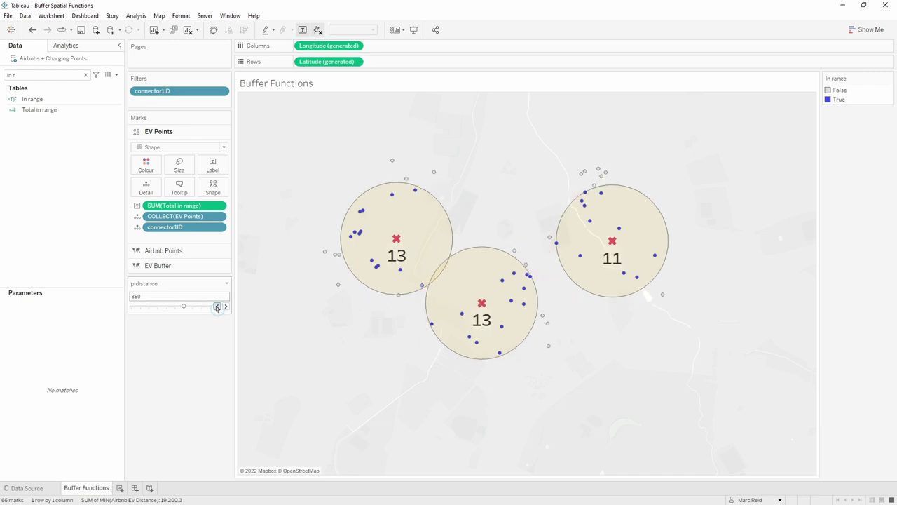
{"action": "left_click", "coordinate": [217, 307]}
{"action": "left_click", "coordinate": [218, 307]}
{"action": "left_click", "coordinate": [218, 307]}
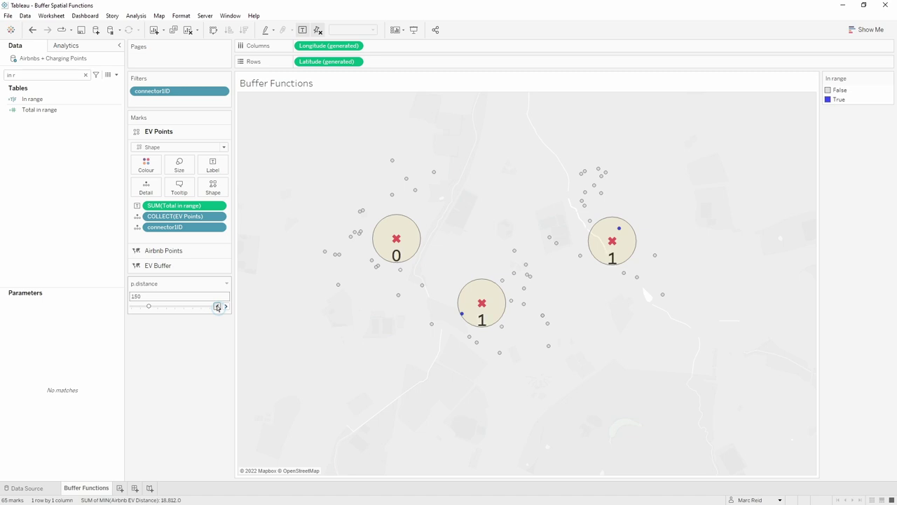
{"action": "mouse_move", "coordinate": [403, 263]}
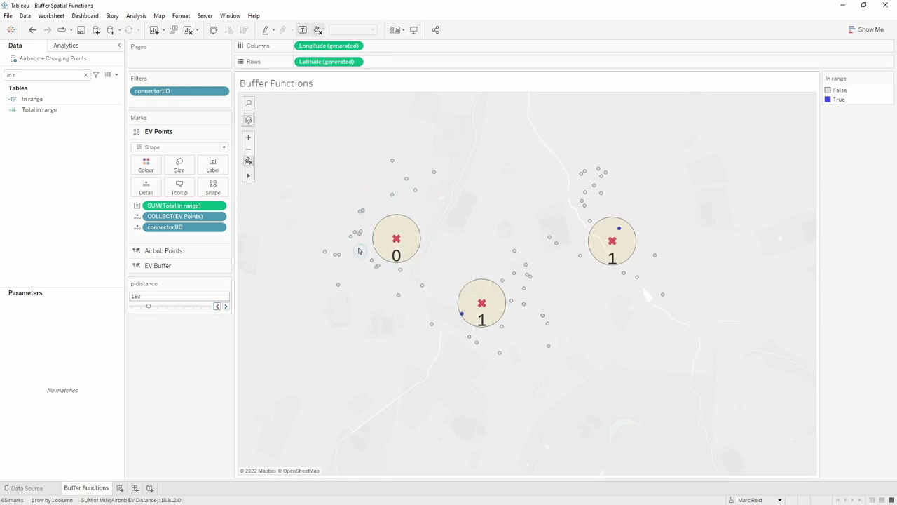
{"action": "left_click", "coordinate": [225, 306]}
{"action": "left_click", "coordinate": [225, 307]}
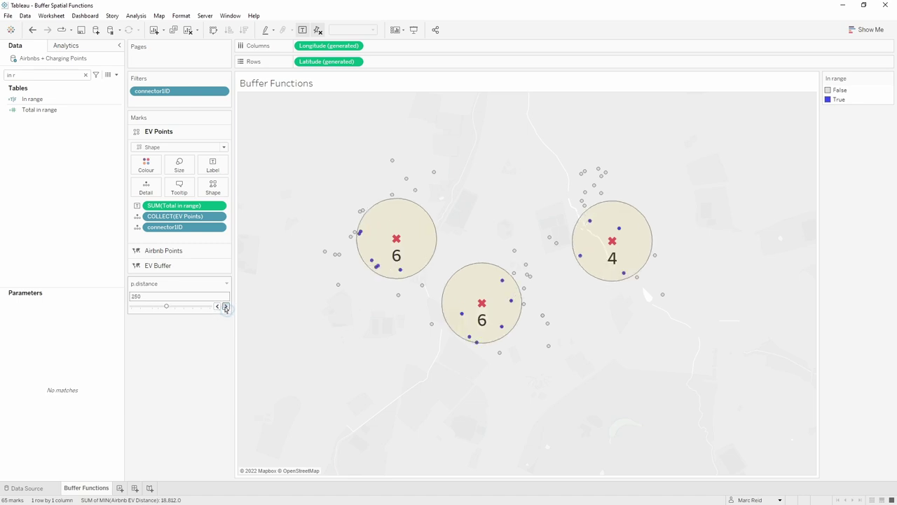
{"action": "left_click", "coordinate": [226, 307]}
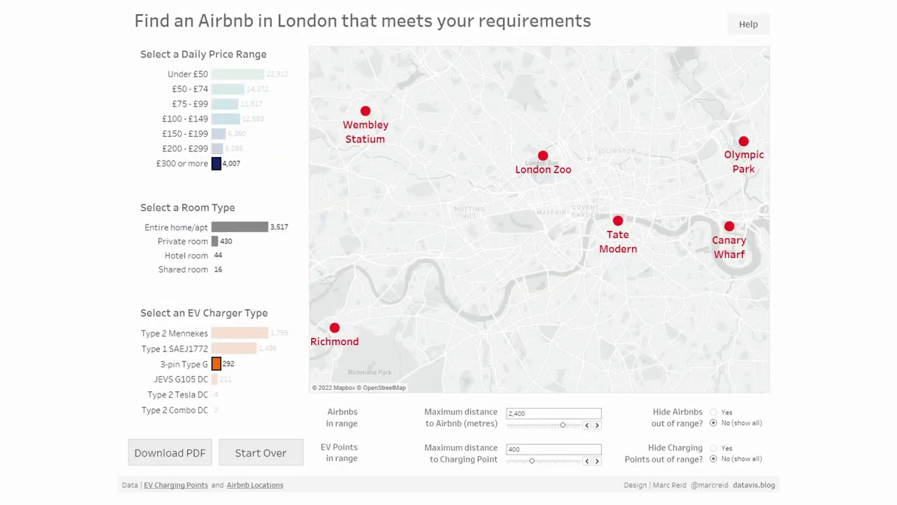
Step: Open the help overlay of the London Airbnb finder dashboard and go through its instruction pages
{"action": "left_click", "coordinate": [749, 24]}
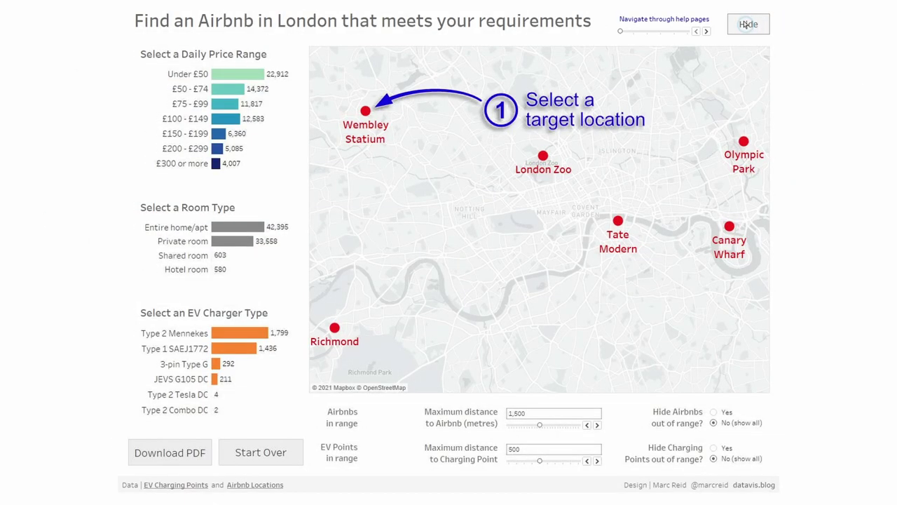
{"action": "left_click", "coordinate": [706, 32]}
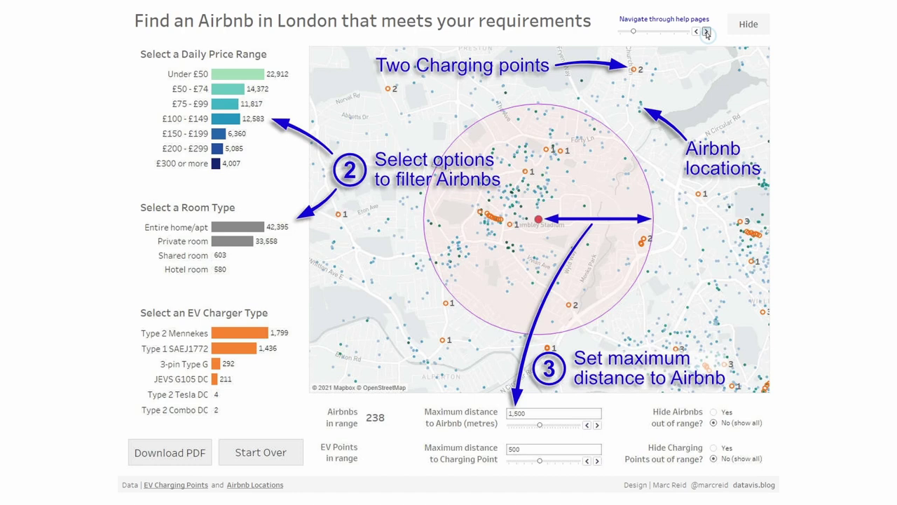
{"action": "left_click", "coordinate": [707, 32]}
{"action": "left_click", "coordinate": [707, 32]}
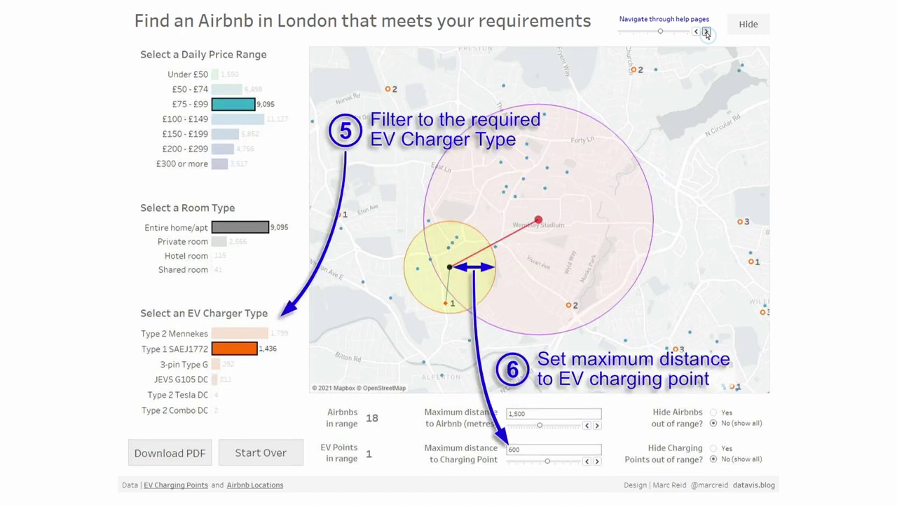
{"action": "left_click", "coordinate": [706, 32]}
{"action": "left_click", "coordinate": [706, 32]}
{"action": "left_click", "coordinate": [706, 33]}
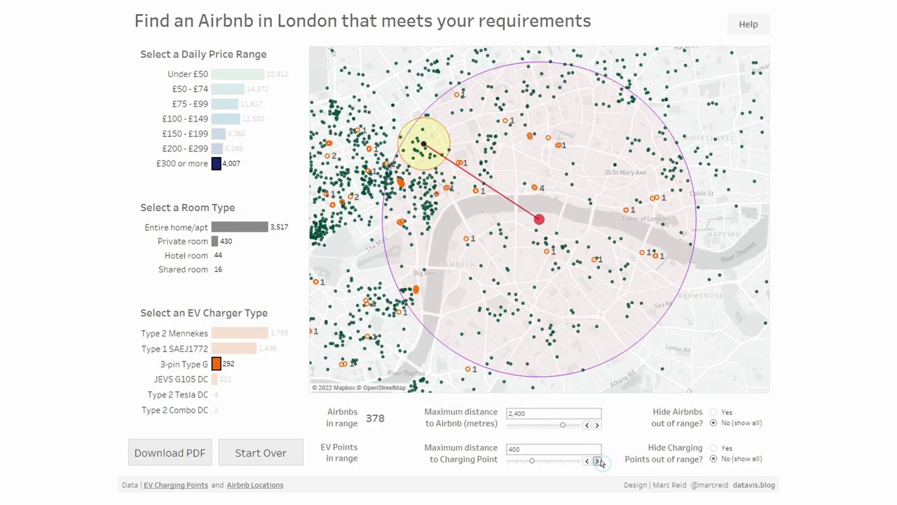
Step: Raise the dashboard's maximum distance to Charging Point to 900
{"action": "left_click", "coordinate": [597, 461]}
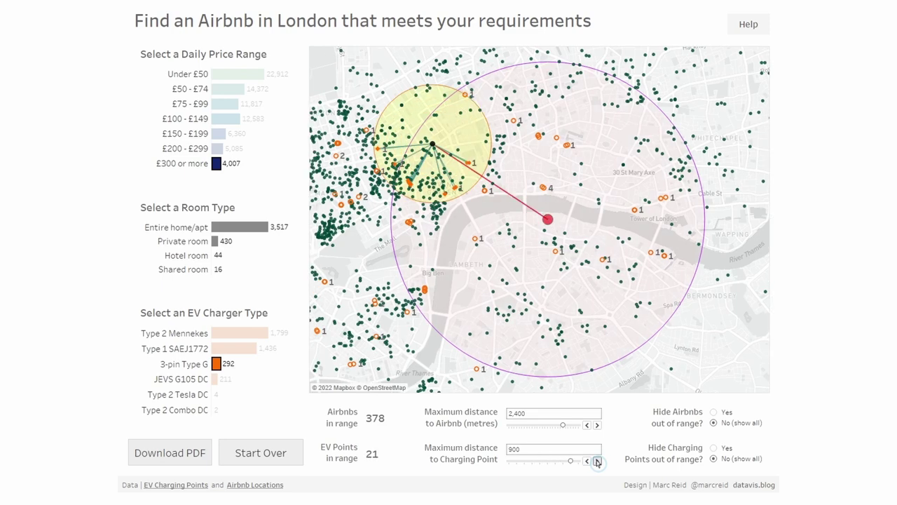
{"action": "scroll", "coordinate": [436, 163], "scroll_direction": "up", "scroll_amount": 3}
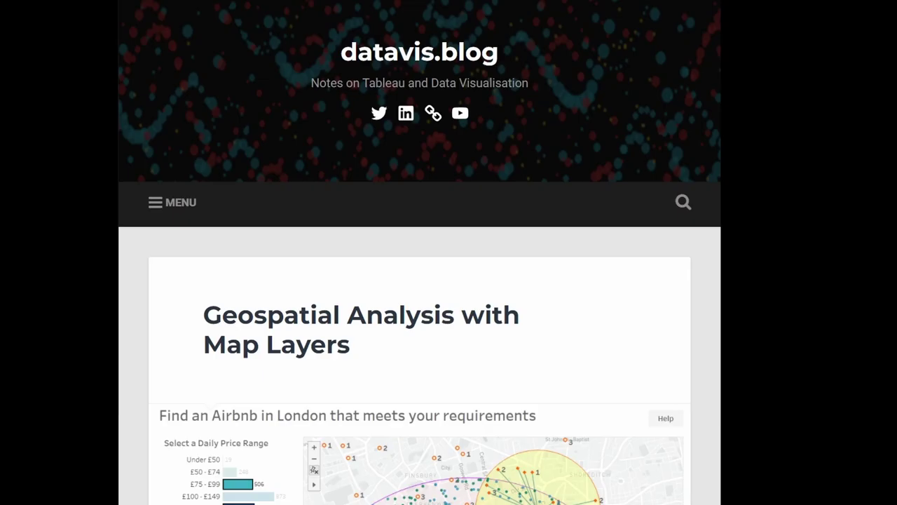
Step: Look through the datavis.blog post "Geospatial Analysis with Map Layers", from the dashboard image to the section on combining data sources
{"action": "scroll", "coordinate": [419, 252], "scroll_direction": "down", "scroll_amount": 5}
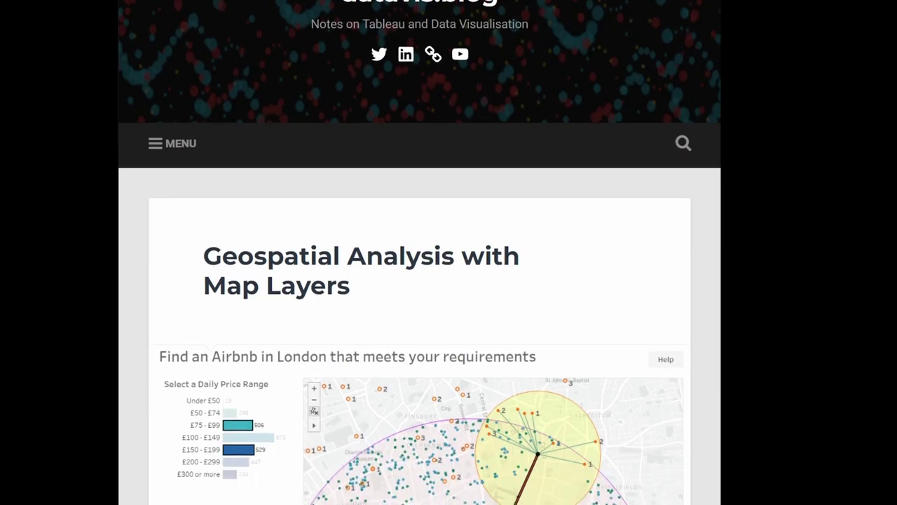
{"action": "scroll", "coordinate": [420, 252], "scroll_direction": "down", "scroll_amount": 1}
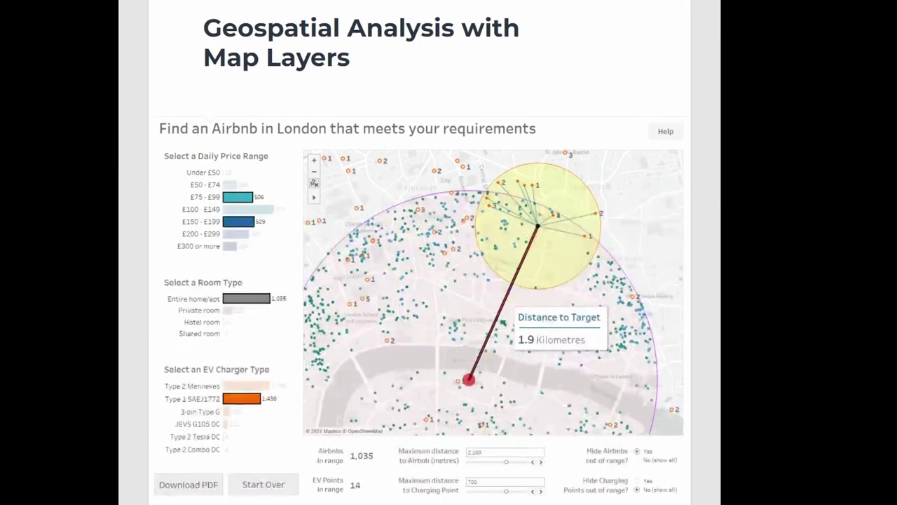
{"action": "scroll", "coordinate": [420, 253], "scroll_direction": "down", "scroll_amount": 15}
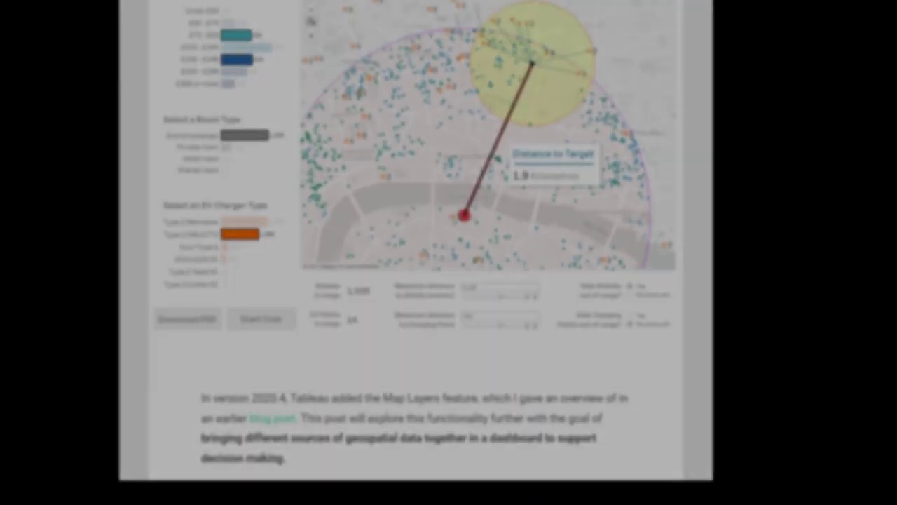
{"action": "scroll", "coordinate": [415, 252], "scroll_direction": "down", "scroll_amount": 20}
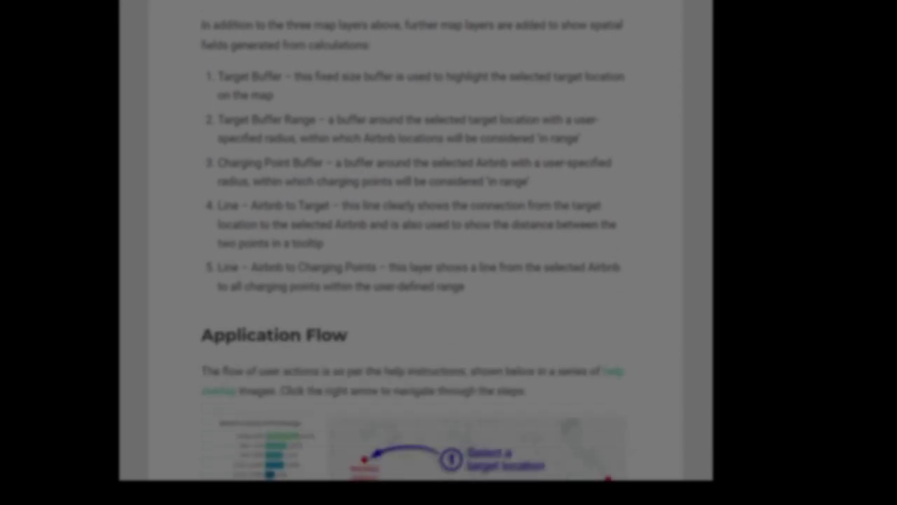
{"action": "scroll", "coordinate": [415, 253], "scroll_direction": "down", "scroll_amount": 10}
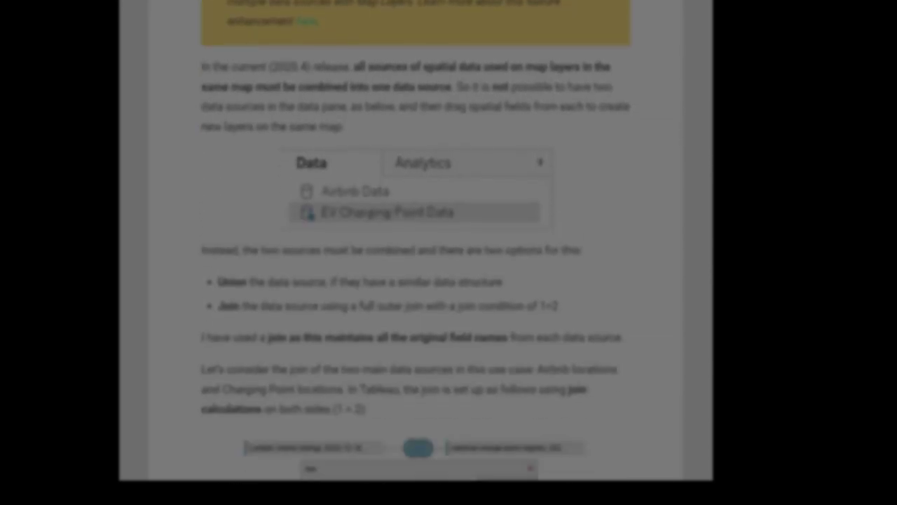
{"action": "scroll", "coordinate": [415, 252], "scroll_direction": "down", "scroll_amount": 5}
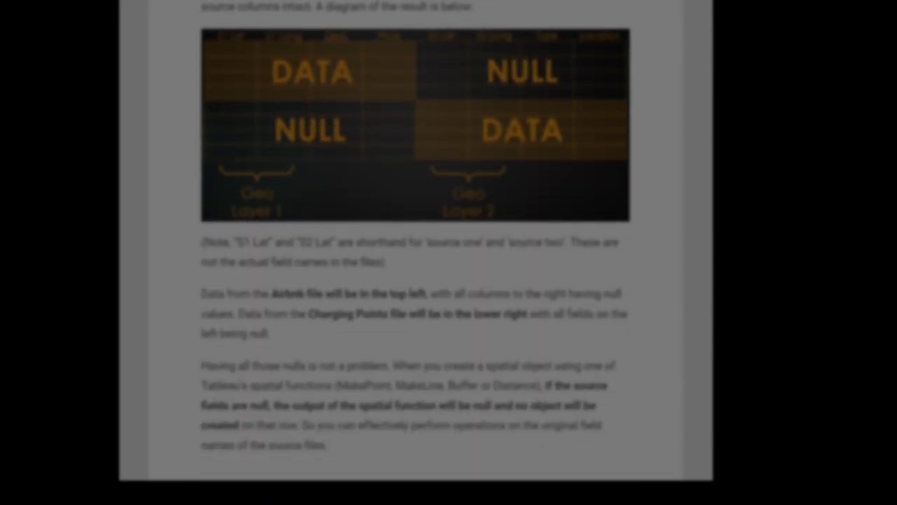